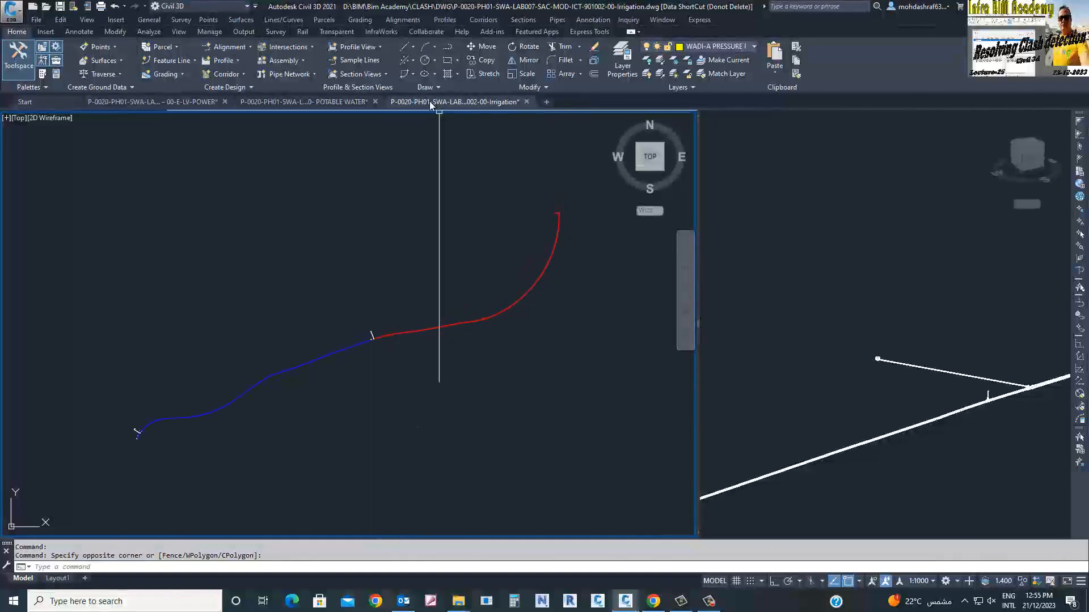
# Switch to the E-LV-POWER drawing and start its Navisworks export with the NWCOUT command.
pyautogui.click(193, 102)
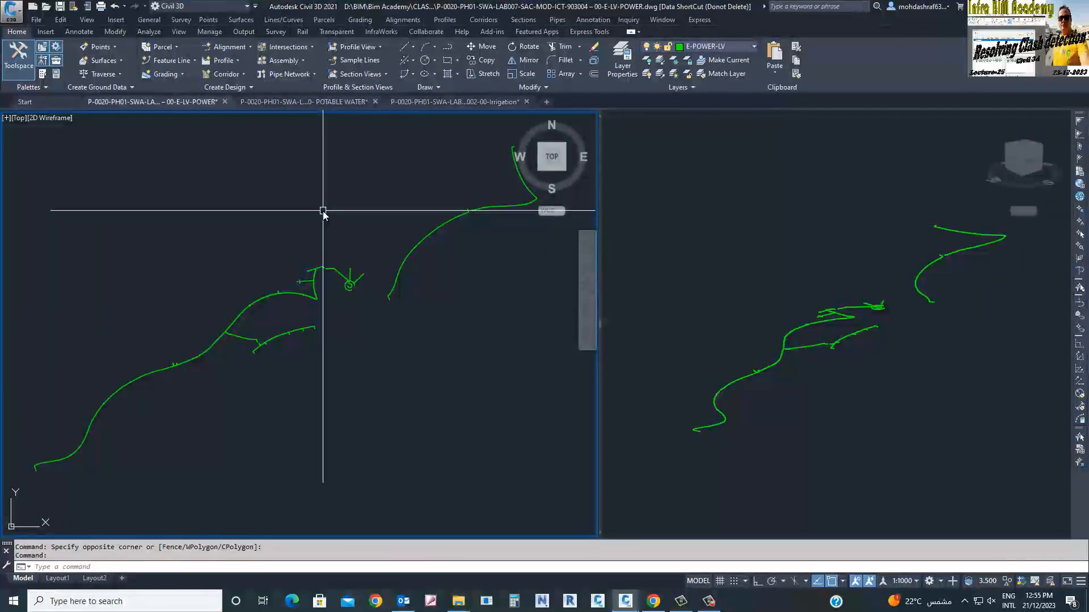
pyautogui.scroll(-2, 324, 215)
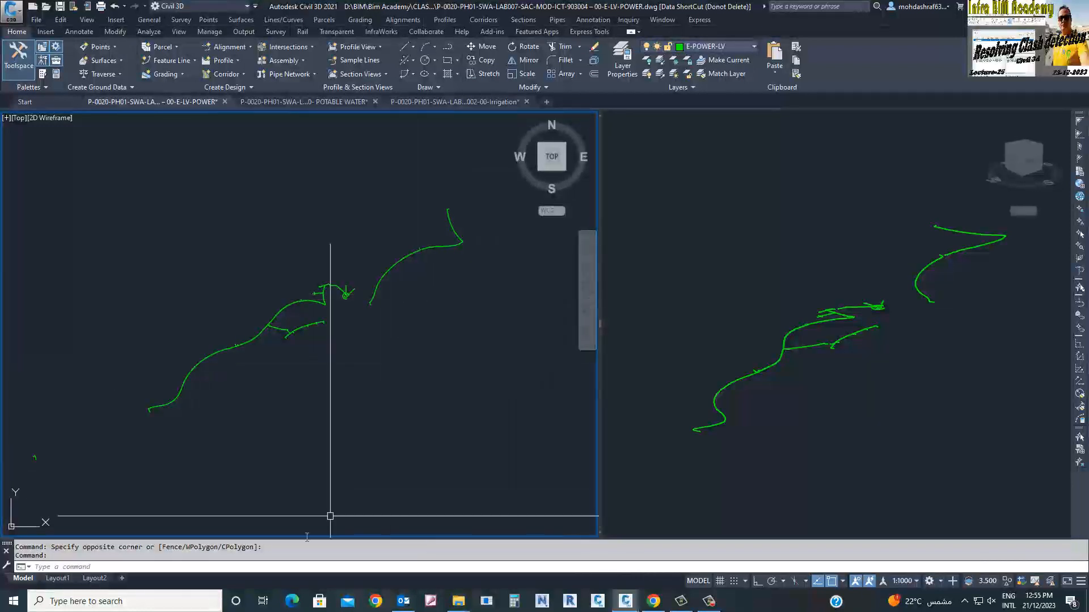
pyautogui.click(289, 568)
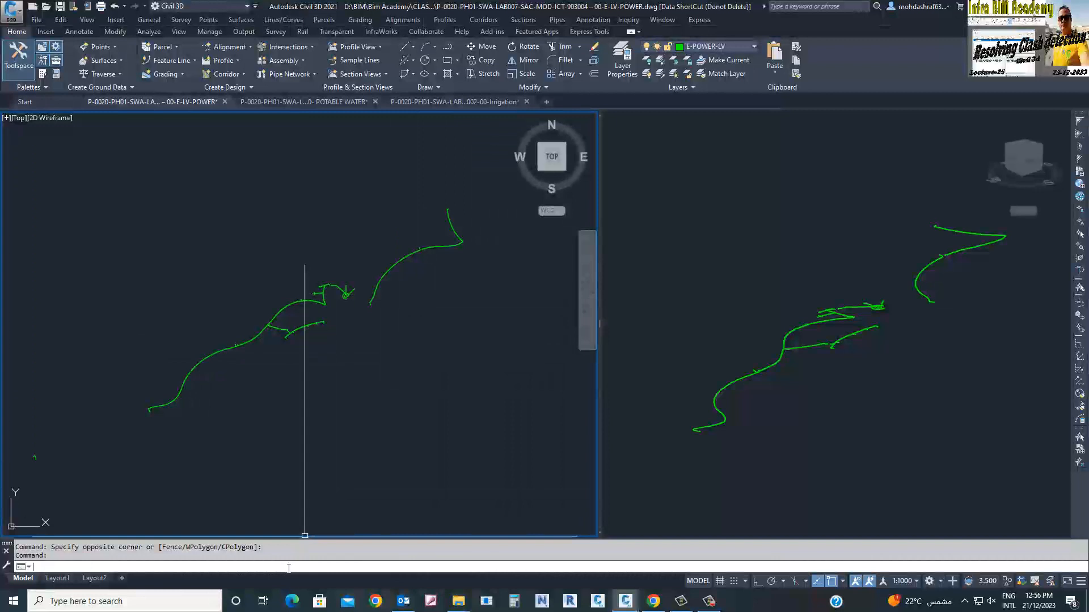
pyautogui.write('N')
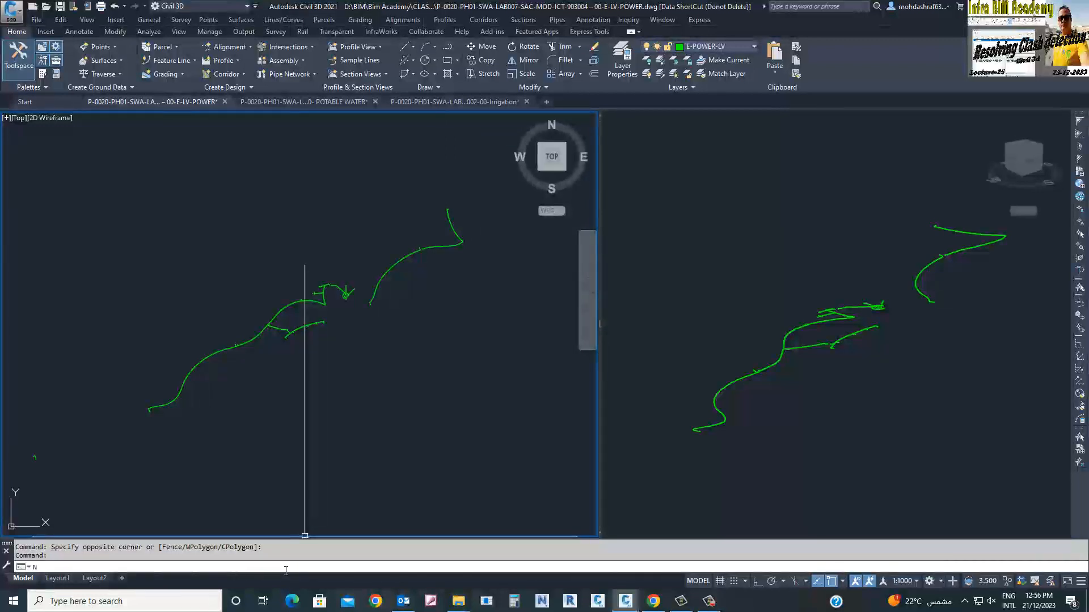
pyautogui.write('WCOUT')
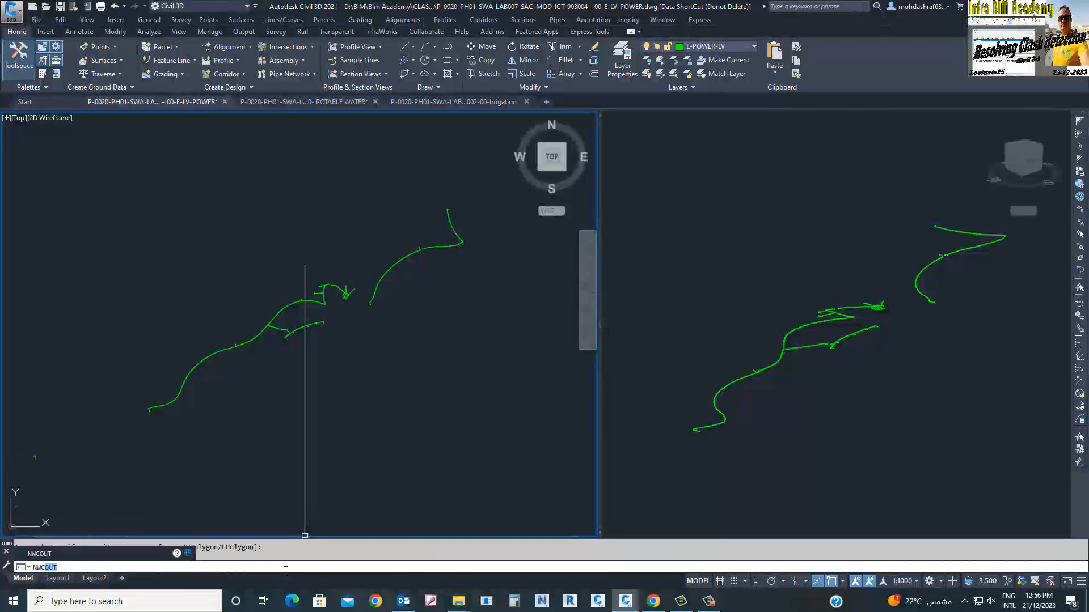
pyautogui.press('Return')
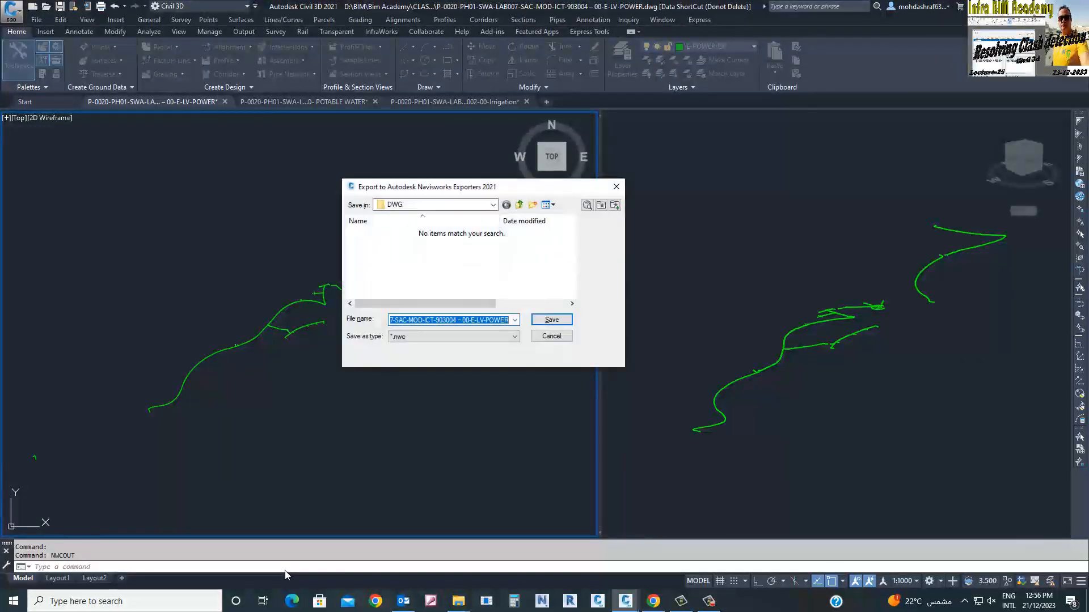
# Browse the export location to the CLASH folder under Bim Academy and create a new folder named NWC there.
pyautogui.click(493, 205)
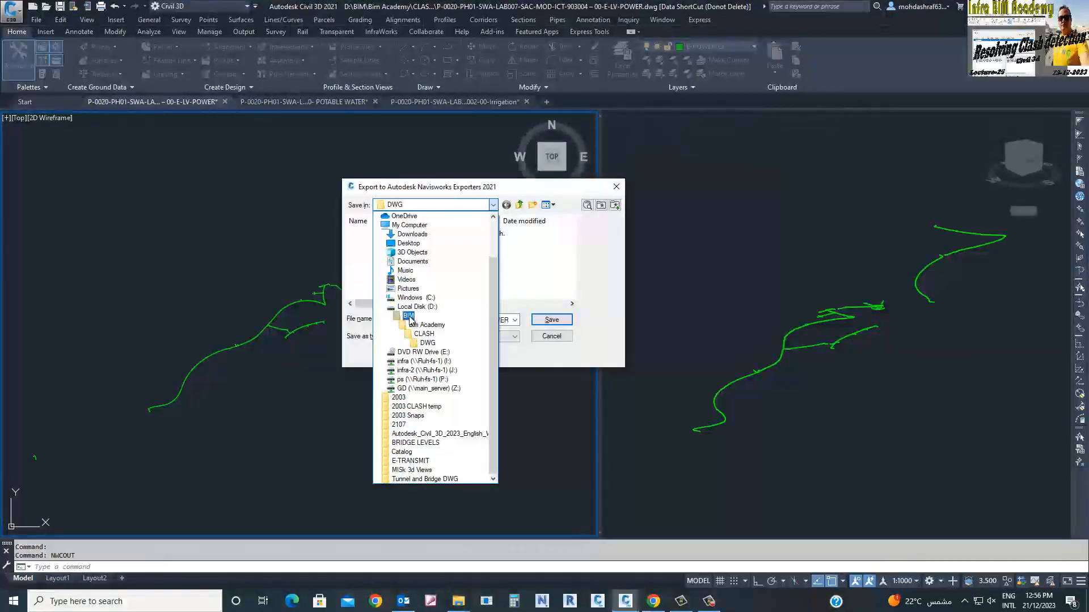
pyautogui.click(423, 325)
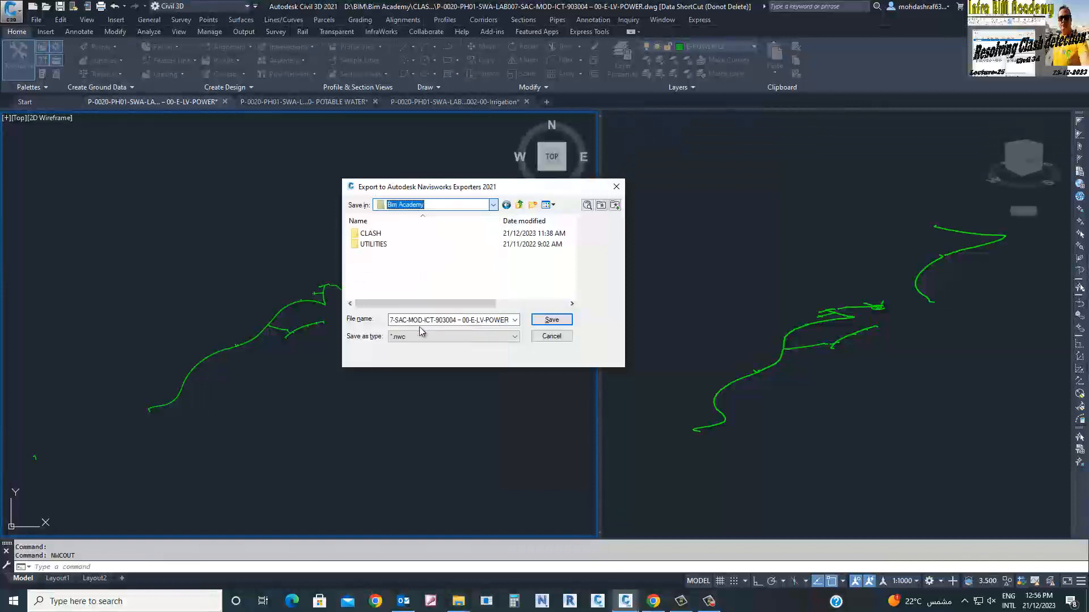
pyautogui.doubleClick(371, 236)
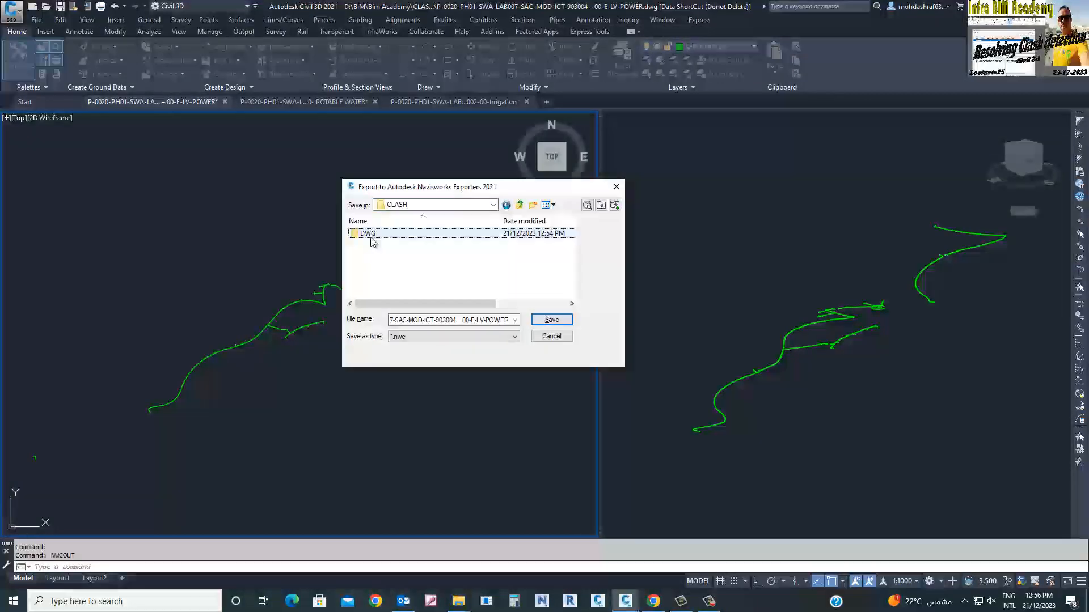
pyautogui.rightClick(383, 266)
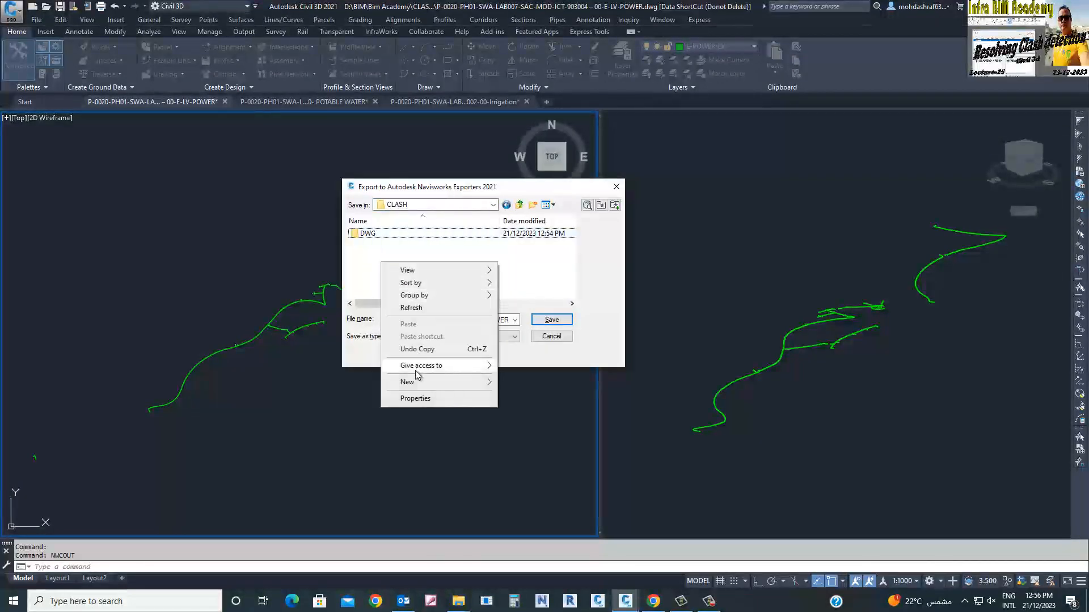
pyautogui.moveTo(412, 383)
pyautogui.click(526, 384)
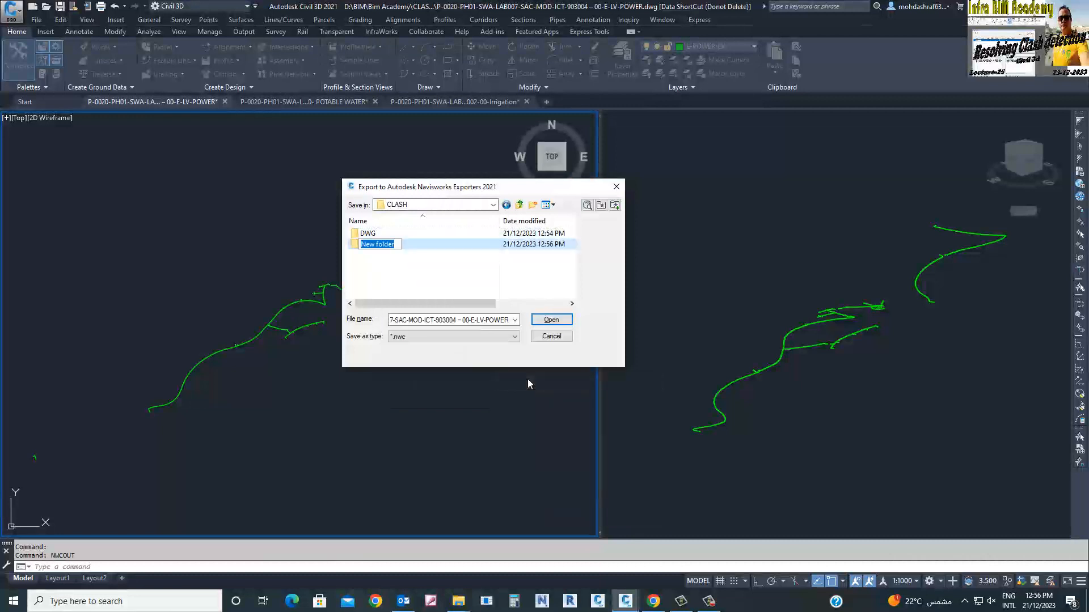
pyautogui.write('NWC')
pyautogui.press('Return')
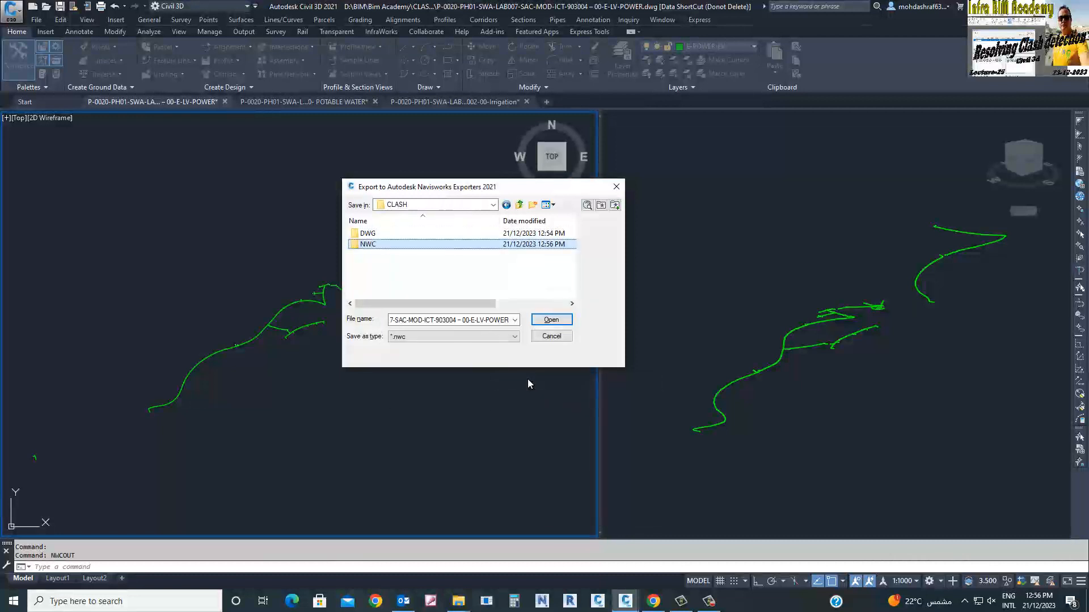
# Save the E-LV-POWER export as an .nwc file in the new NWC folder, keeping the proposed file name.
pyautogui.click(416, 277)
pyautogui.doubleClick(368, 245)
pyautogui.tripleClick(436, 318)
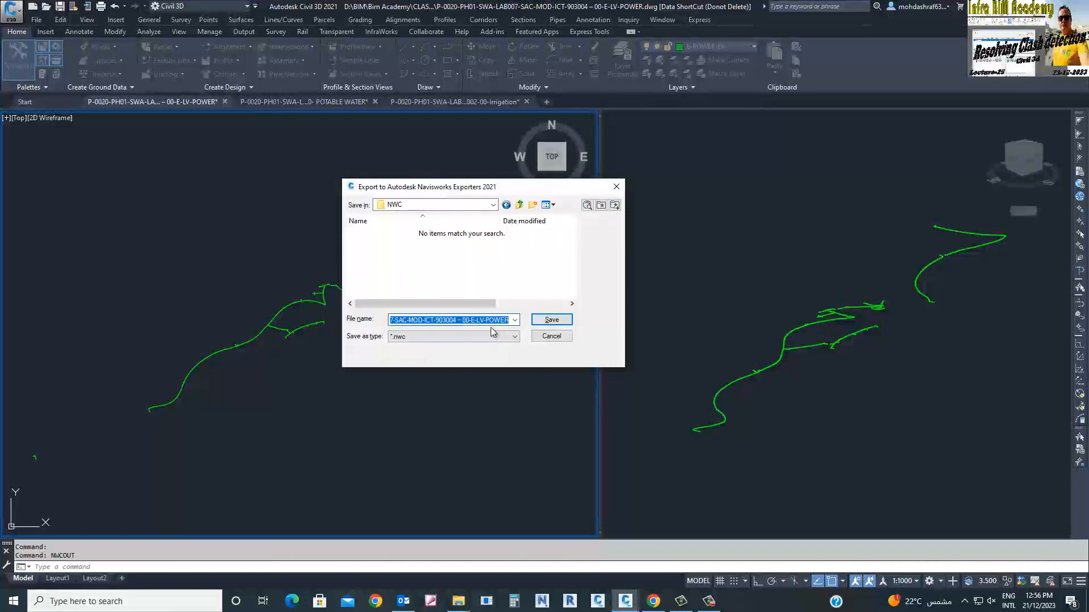
pyautogui.click(549, 320)
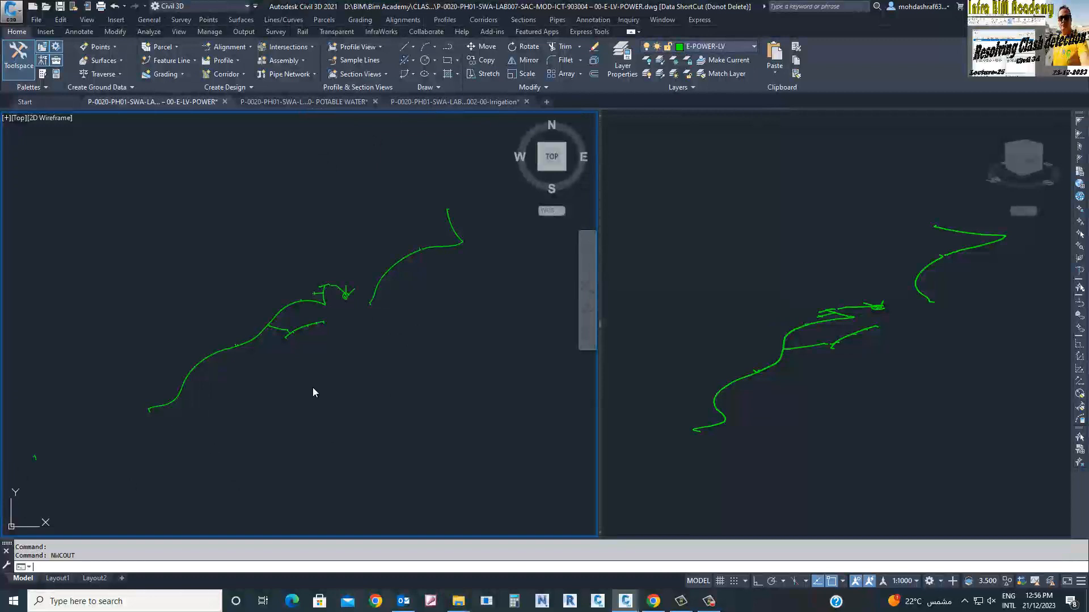
pyautogui.click(202, 413)
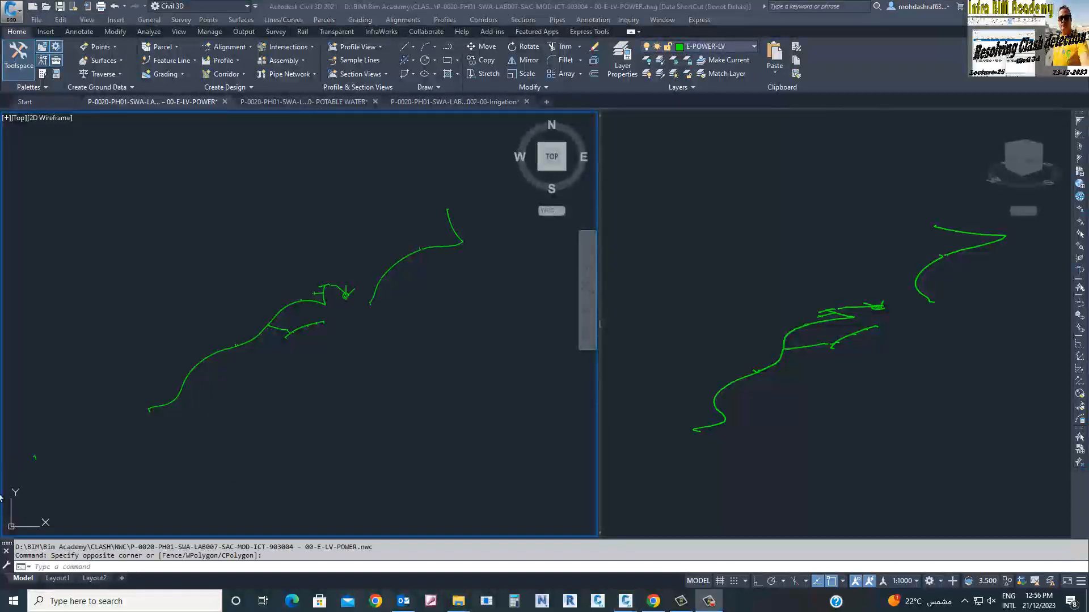
# Switch to the POTABLE WATER drawing and start its Navisworks export with NWCOUT.
pyautogui.click(320, 102)
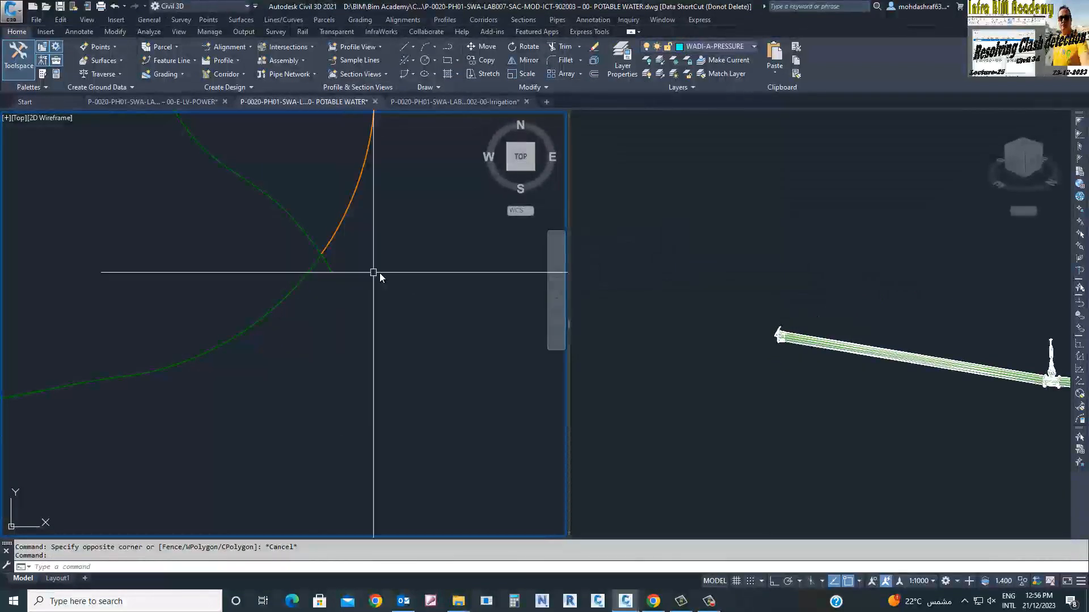
pyautogui.scroll(-5, 389, 291)
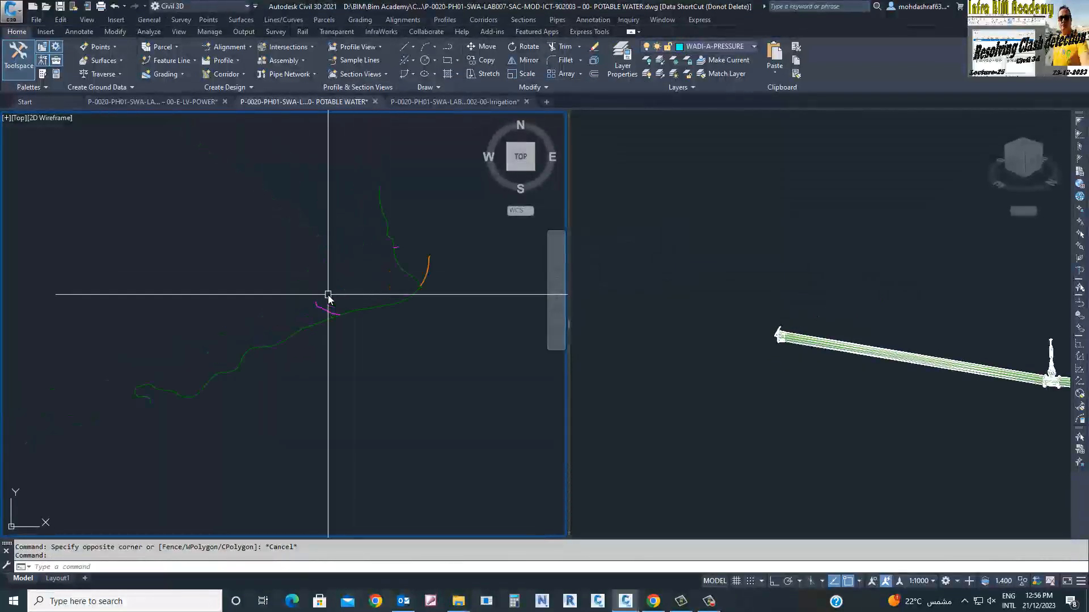
pyautogui.press('Escape')
pyautogui.write('NWC')
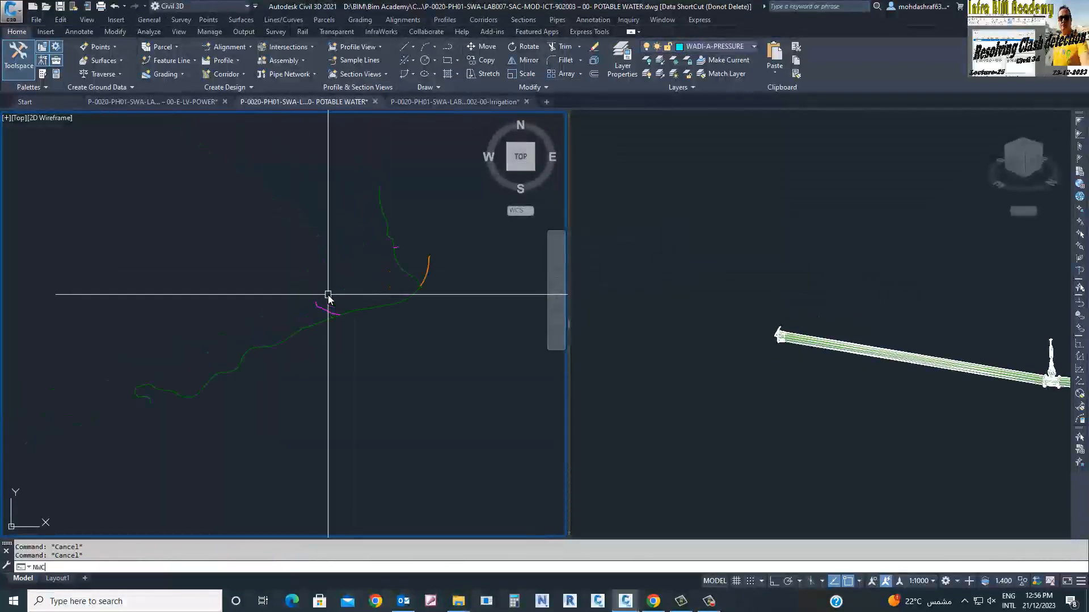
pyautogui.write('OUT')
pyautogui.press('Return')
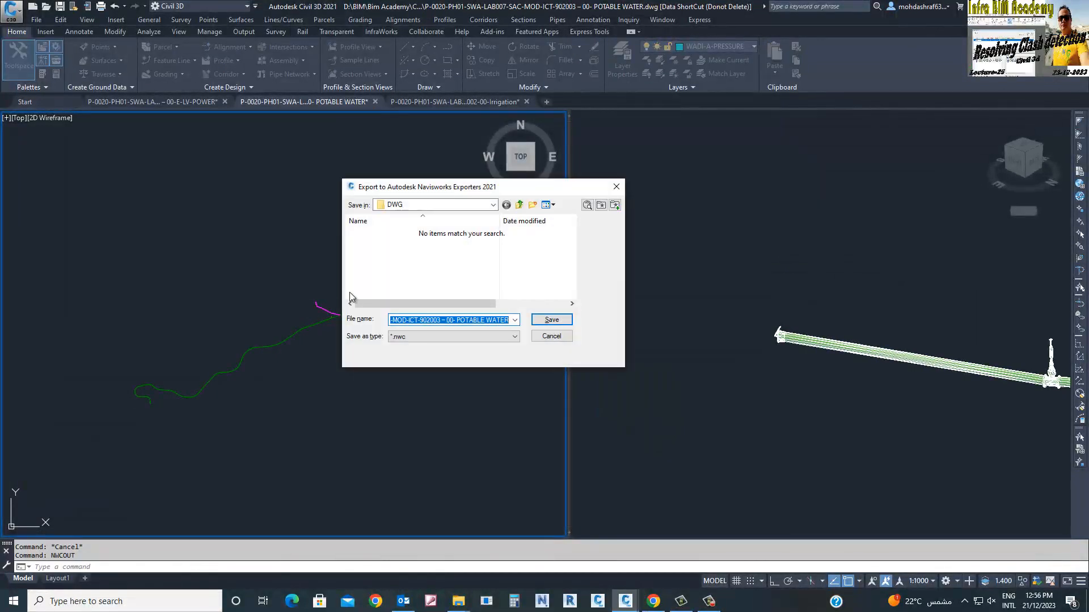
# Save the POTABLE WATER export as an .nwc file in CLASH\NWC under its proposed file name.
pyautogui.click(493, 204)
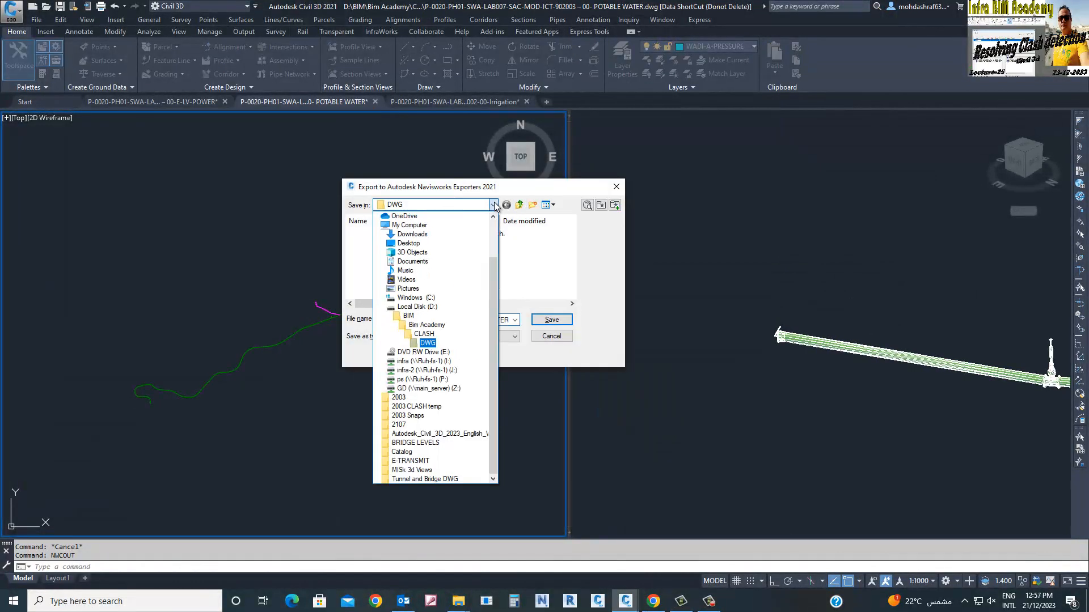
pyautogui.click(424, 334)
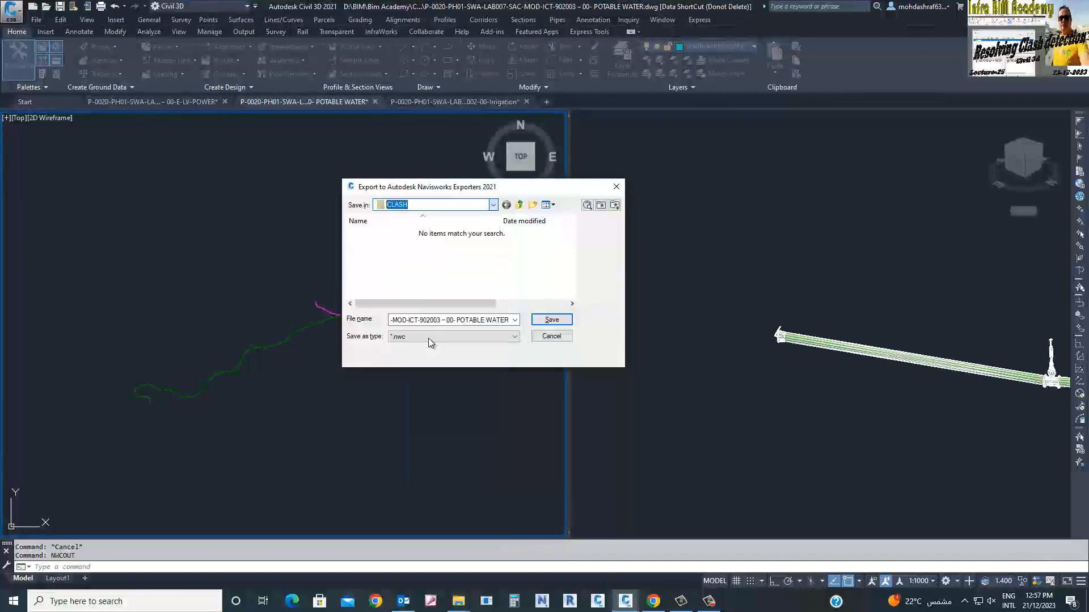
pyautogui.doubleClick(368, 244)
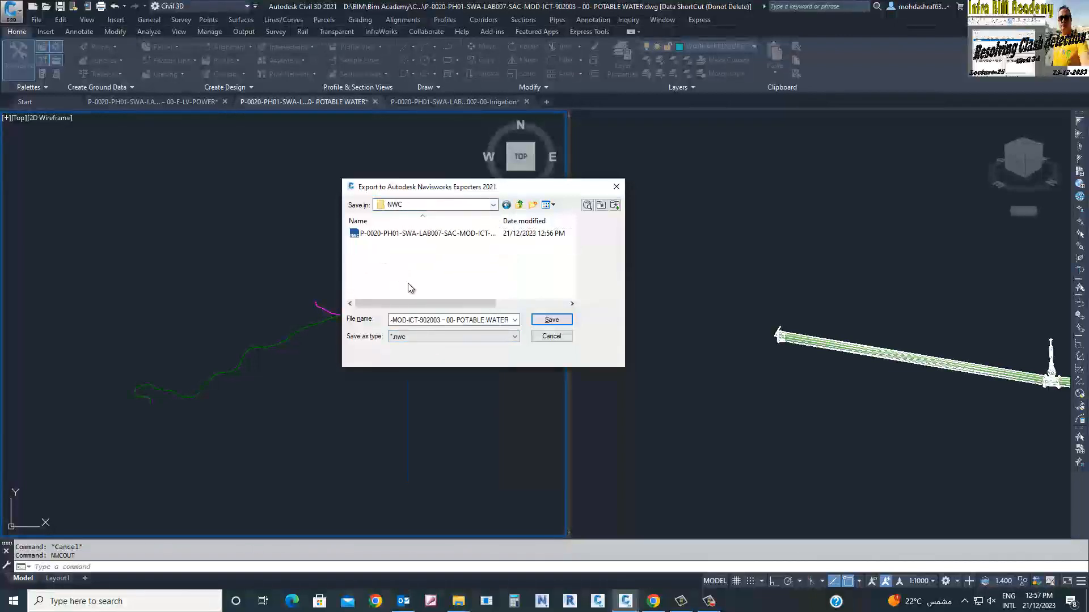
pyautogui.click(471, 324)
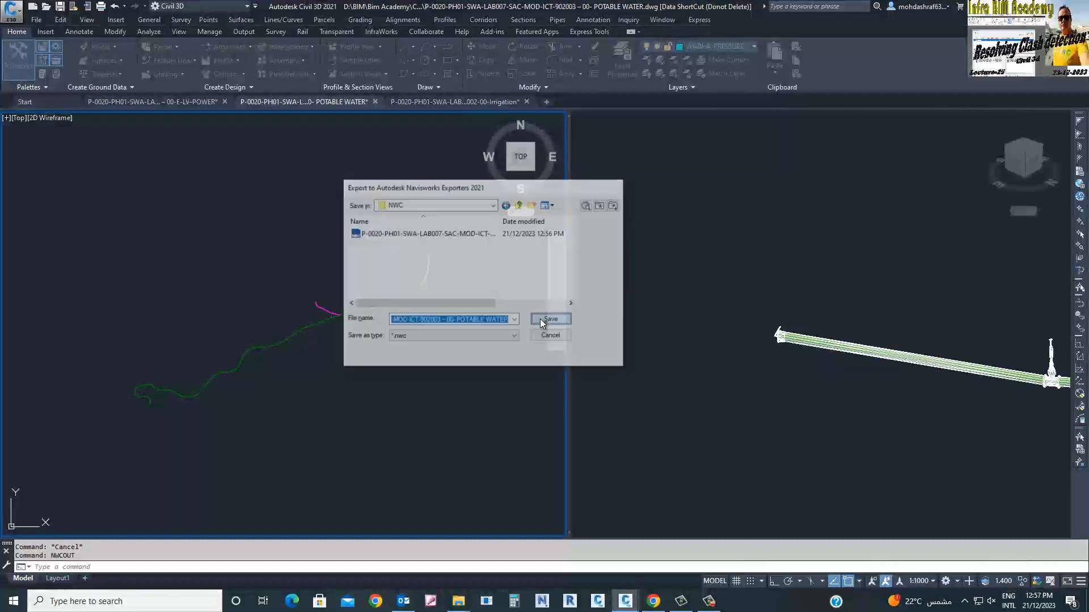
pyautogui.click(540, 319)
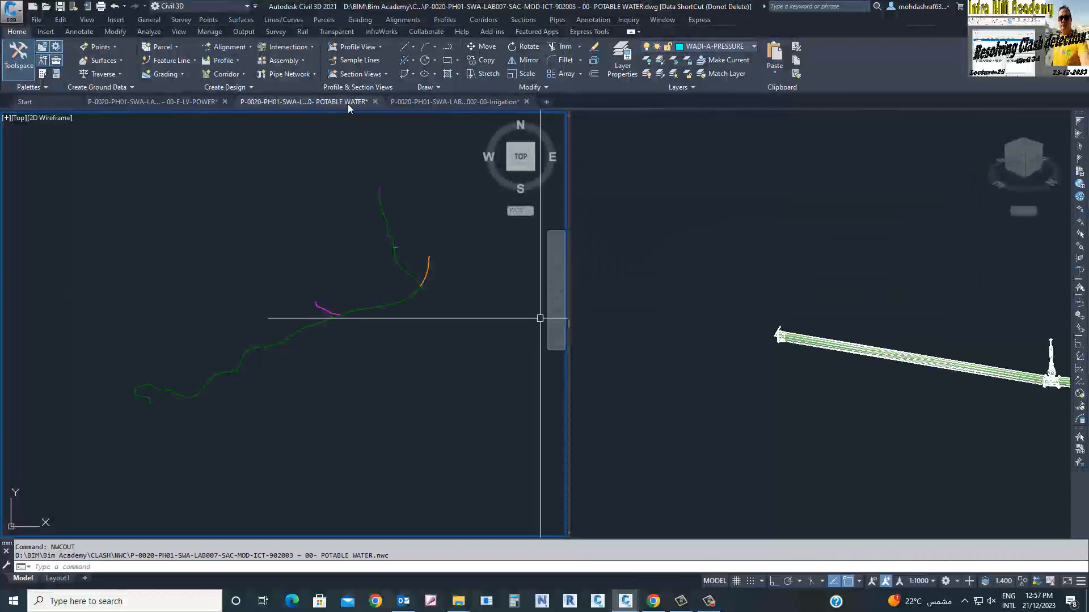
pyautogui.moveTo(336, 106)
pyautogui.click(357, 237)
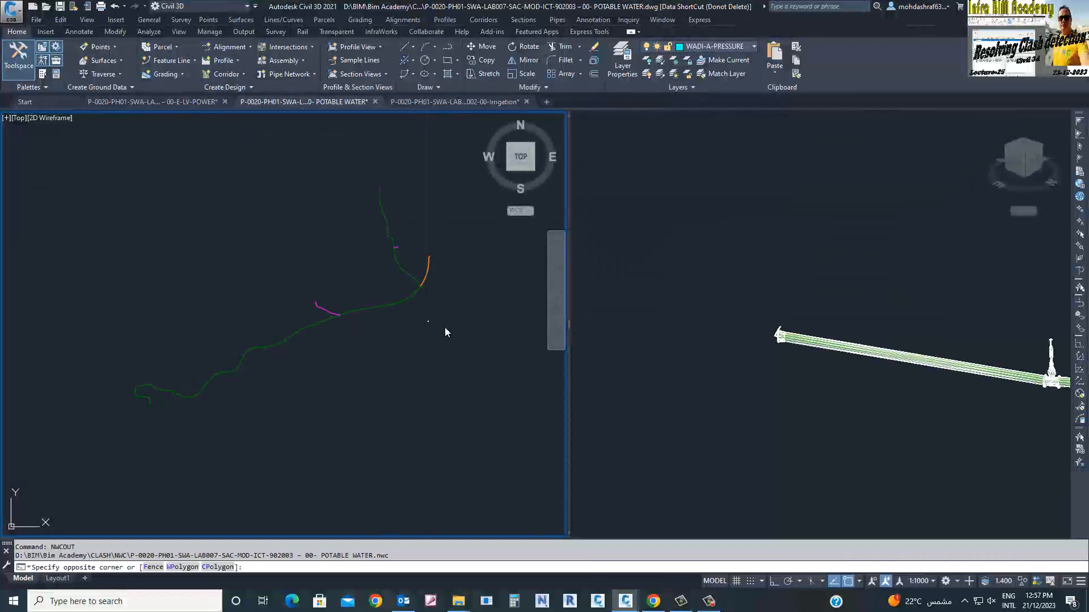
pyautogui.click(444, 327)
# Switch to the Irrigation drawing and start its Navisworks export with NWCOUT.
pyautogui.click(474, 102)
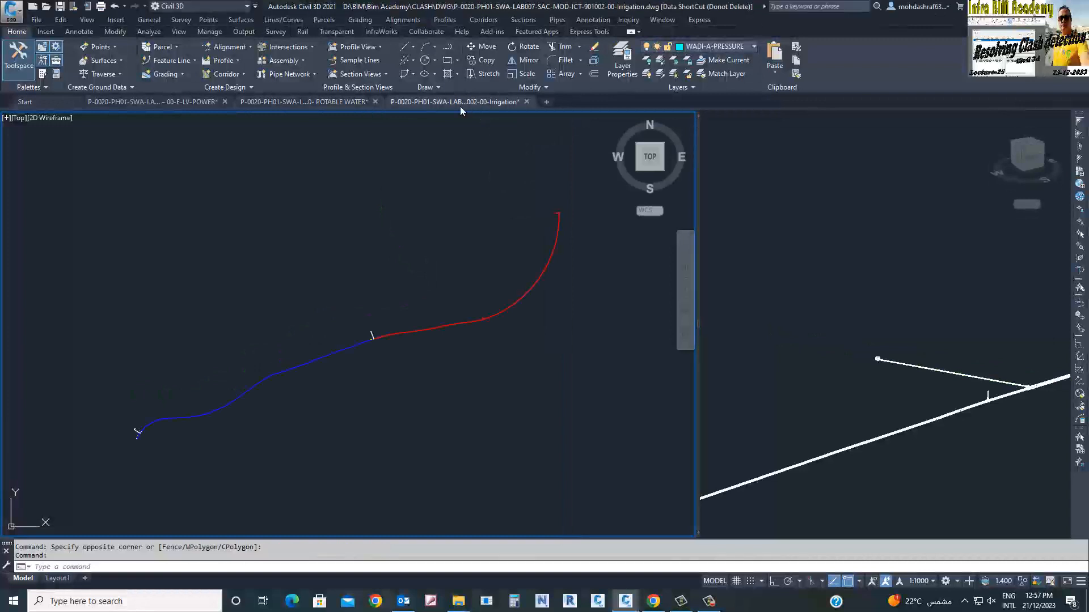
pyautogui.press('Escape')
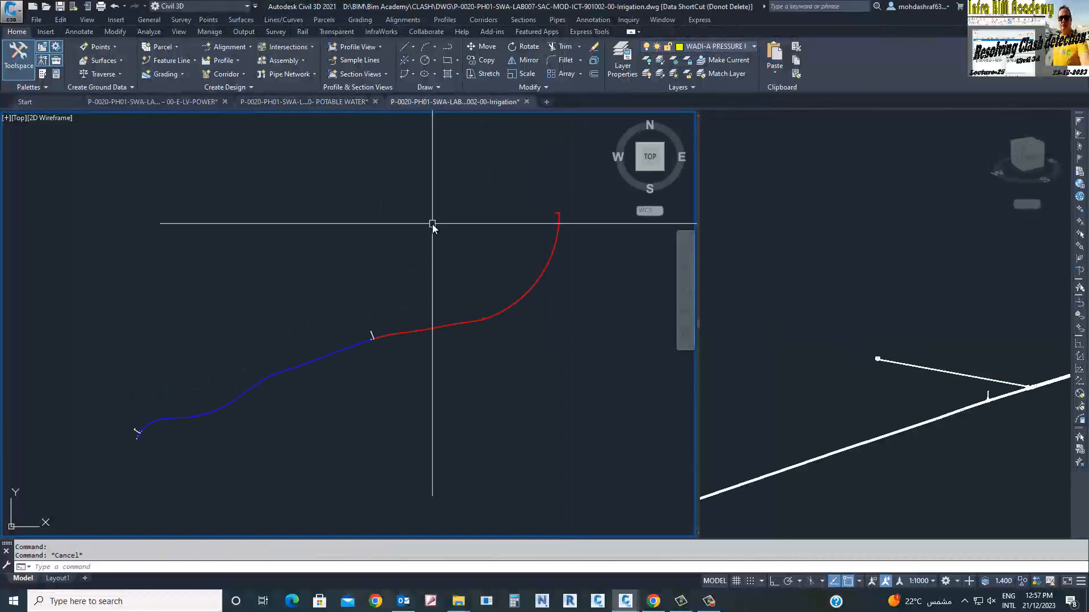
pyautogui.write('NWC')
pyautogui.press('Return')
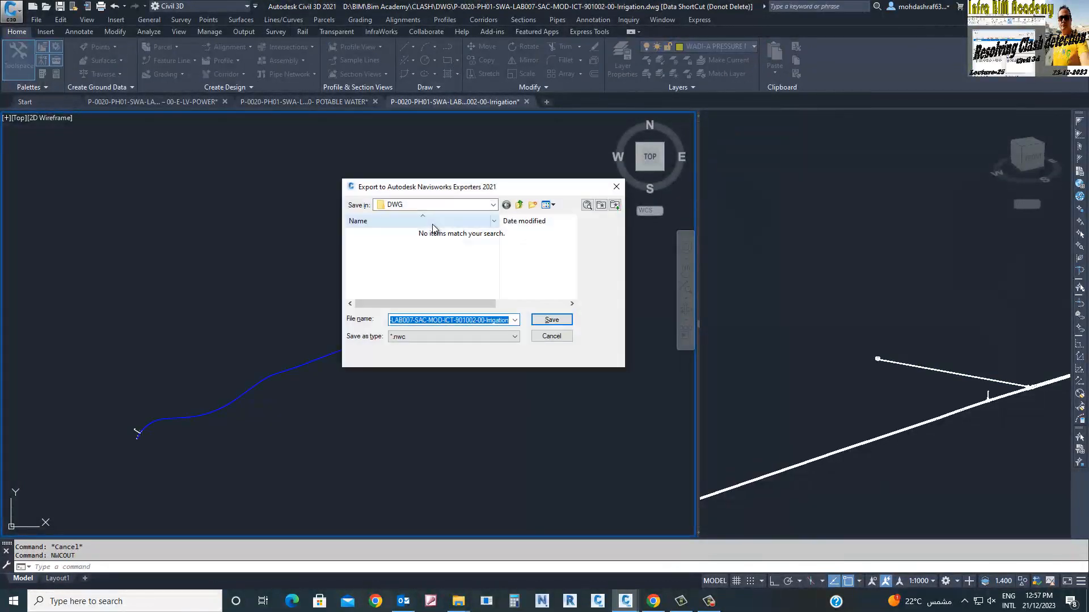
# Save the Irrigation export as an .nwc file in CLASH\NWC under its proposed file name.
pyautogui.click(493, 204)
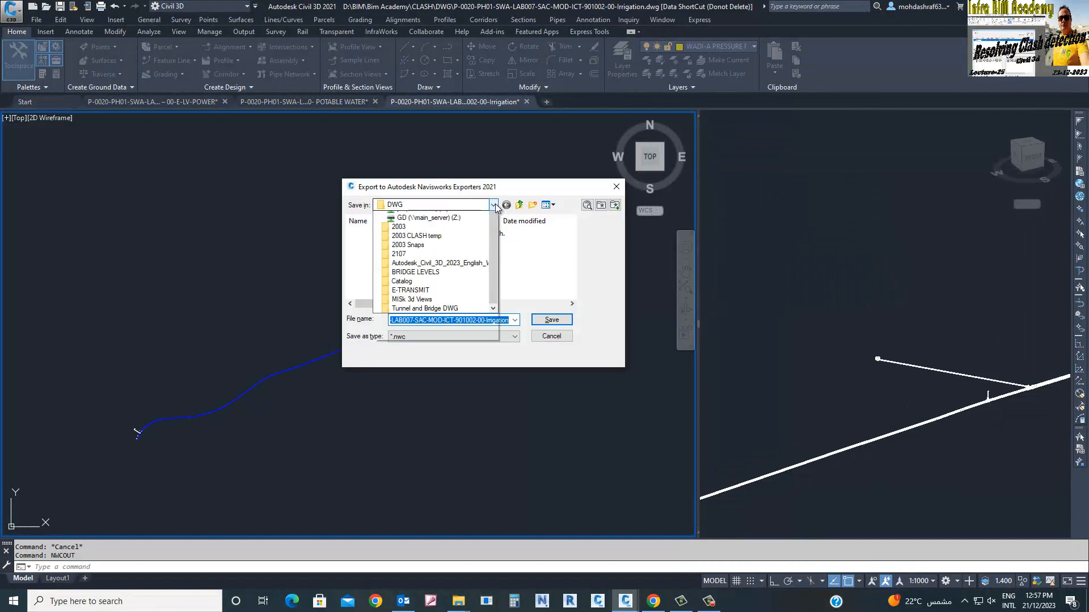
pyautogui.click(430, 335)
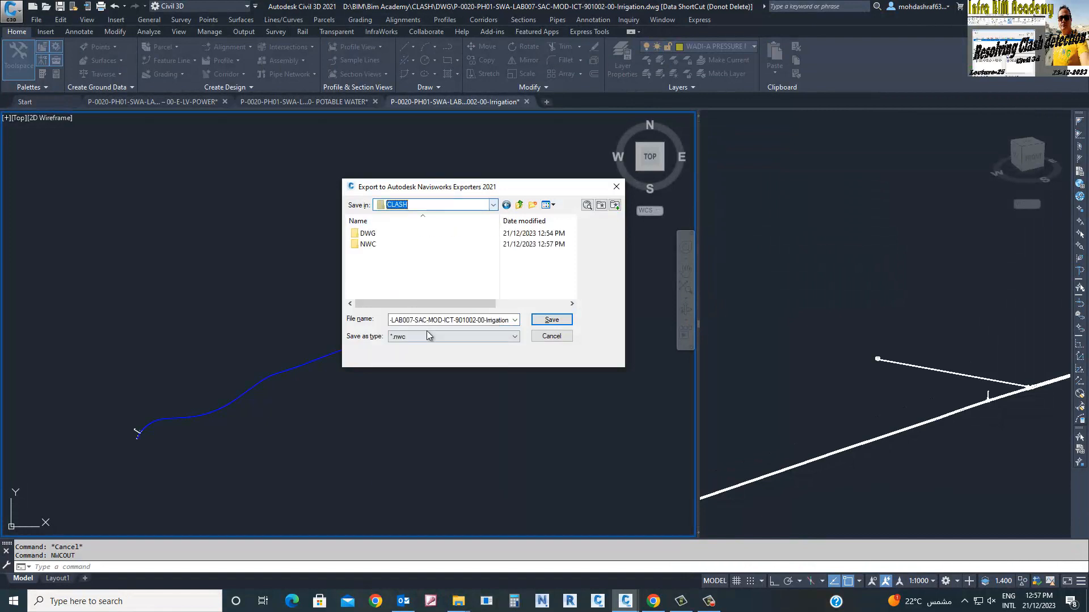
pyautogui.doubleClick(372, 245)
pyautogui.doubleClick(482, 320)
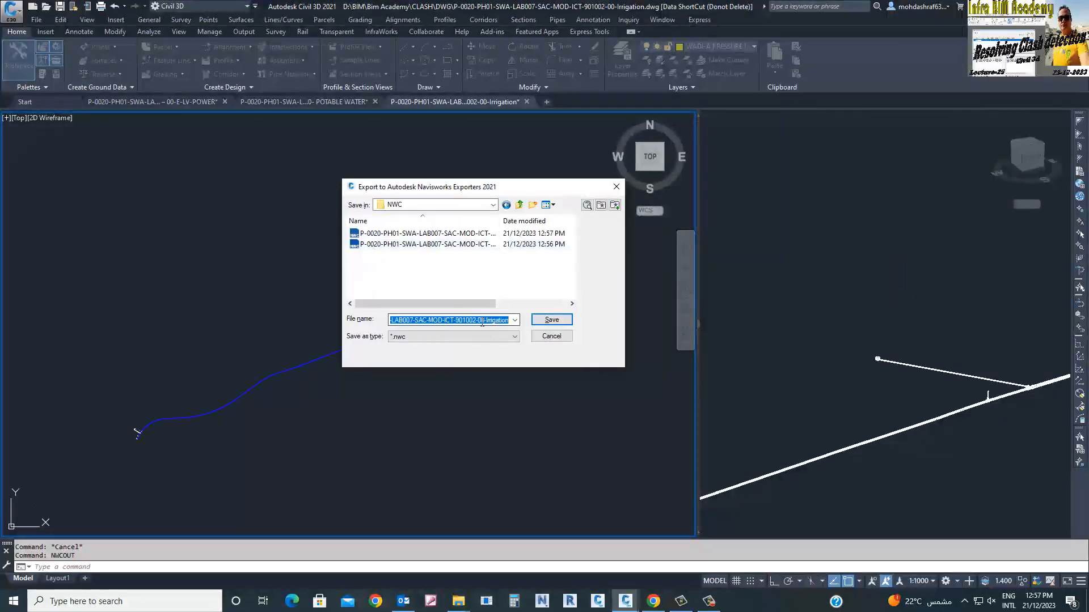
pyautogui.click(550, 321)
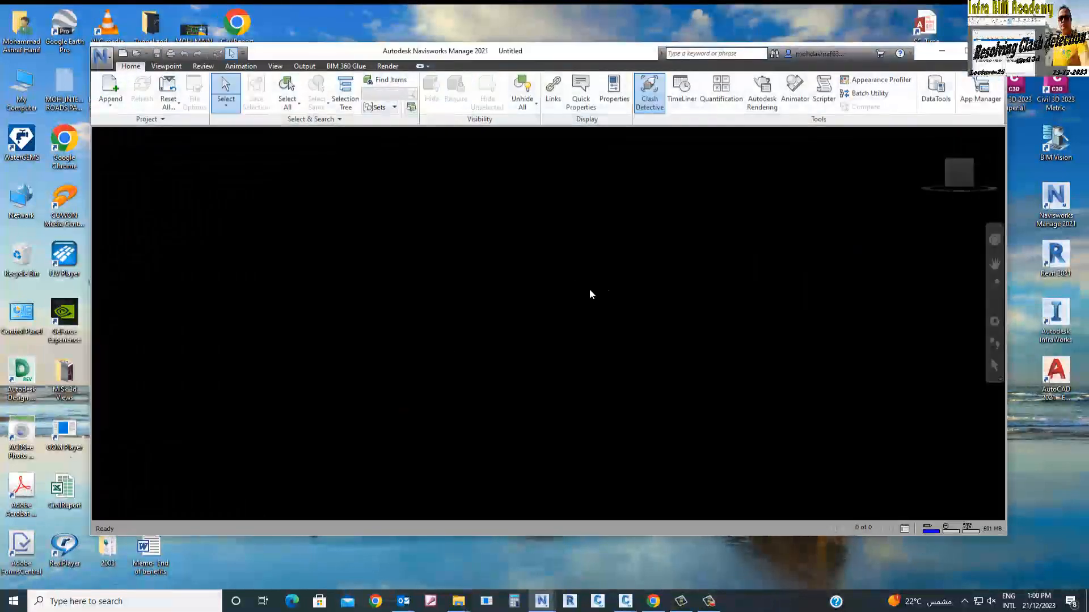
# Maximize the Navisworks window, start appending a file and browse to D:\BIM\Bim Academy\CLASH\NWC.
pyautogui.click(964, 50)
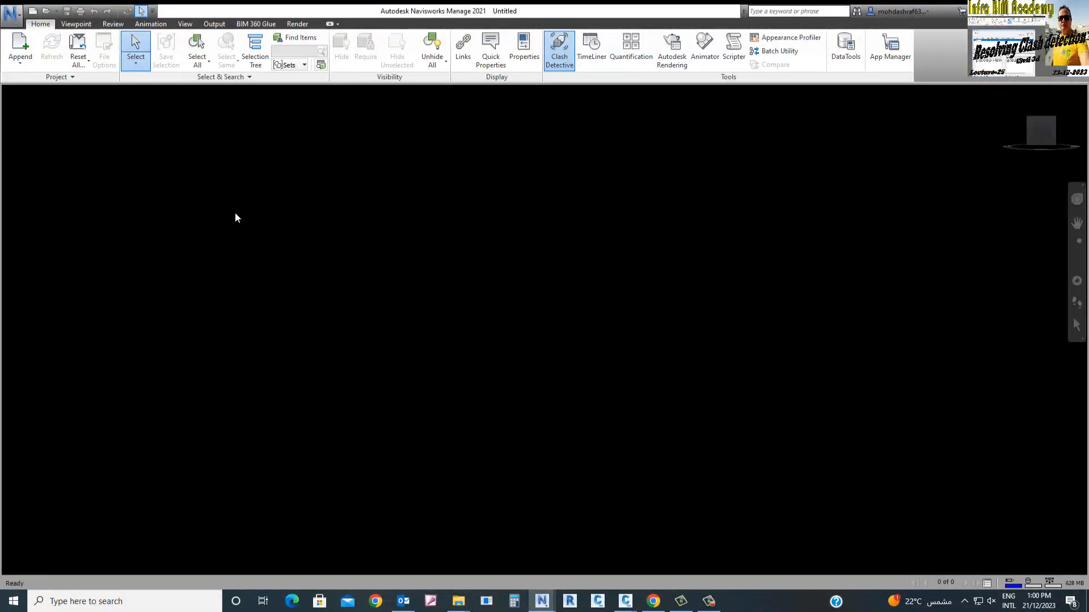
pyautogui.click(18, 66)
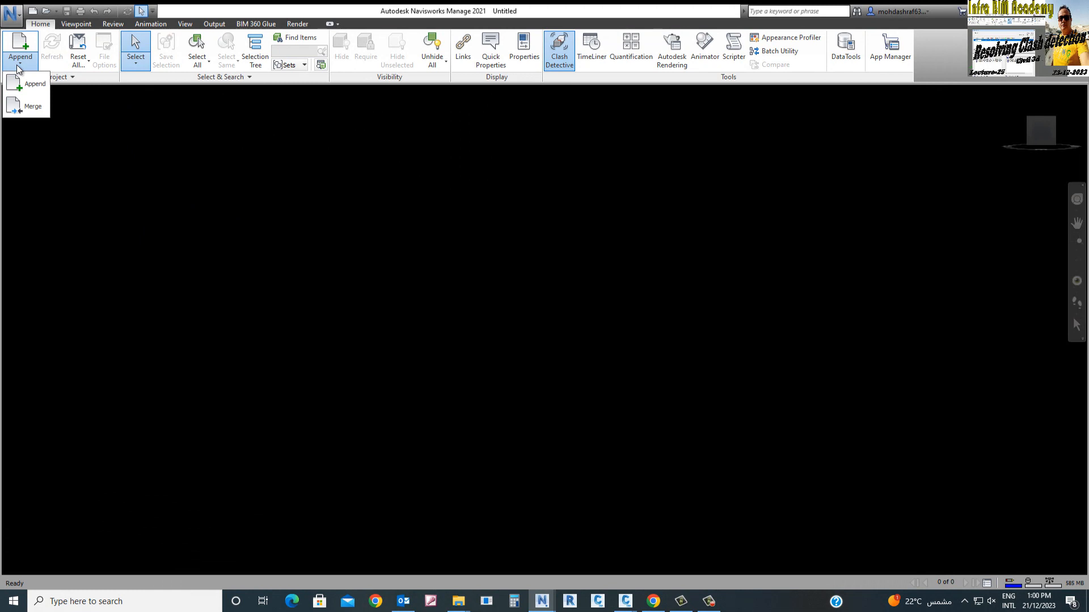
pyautogui.click(32, 89)
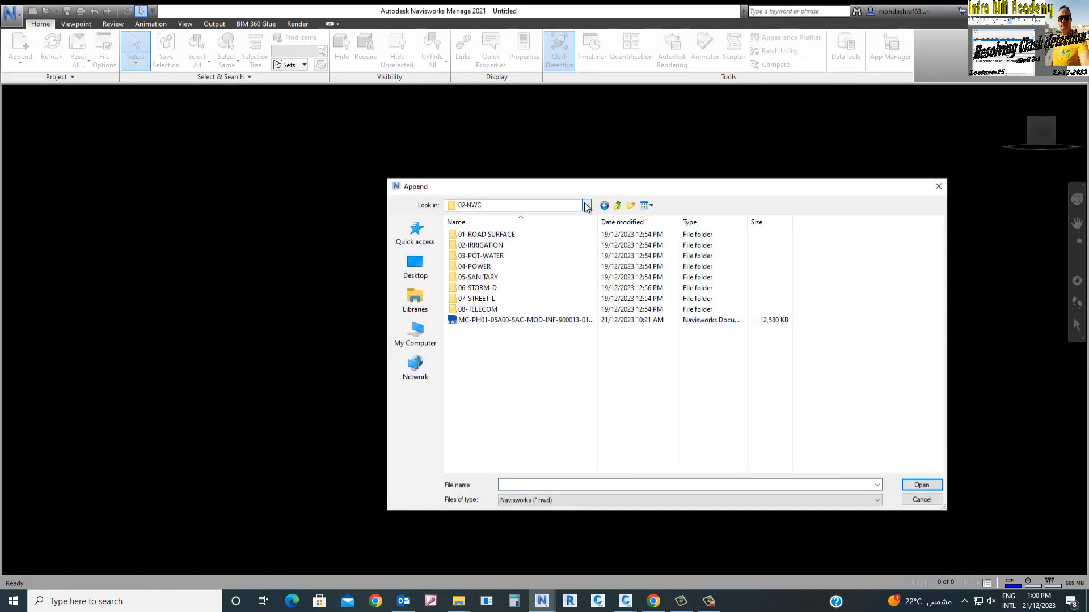
pyautogui.click(586, 205)
pyautogui.click(482, 262)
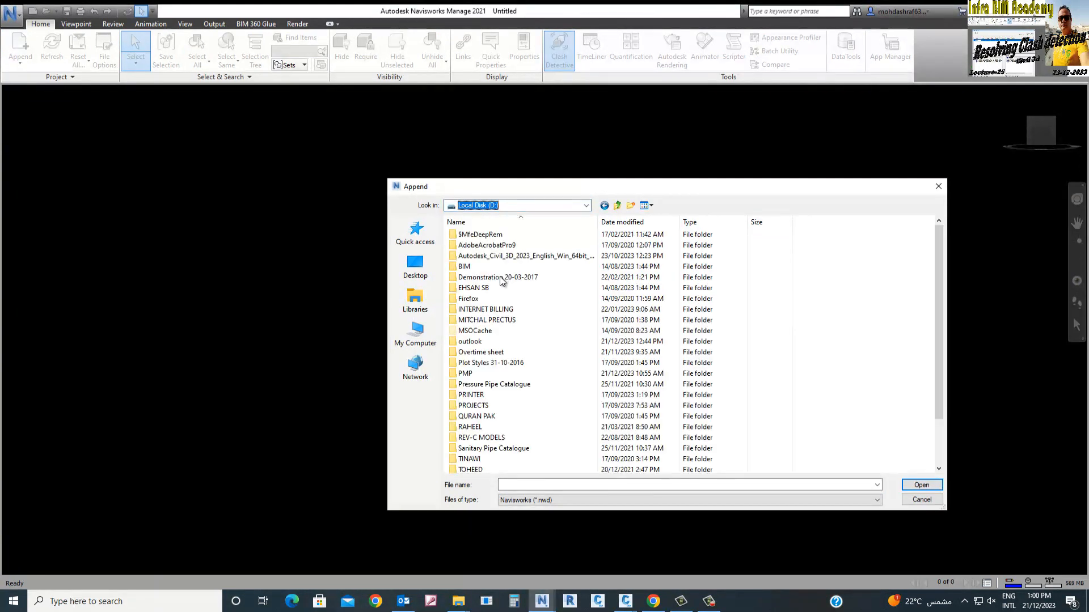
pyautogui.doubleClick(468, 267)
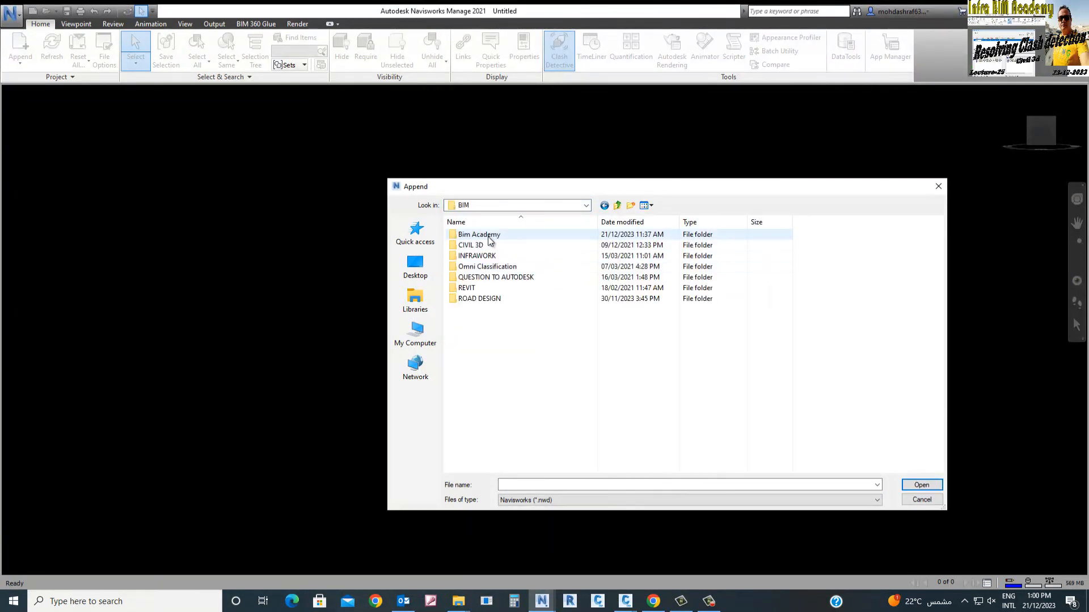
pyautogui.doubleClick(488, 236)
pyautogui.doubleClick(484, 245)
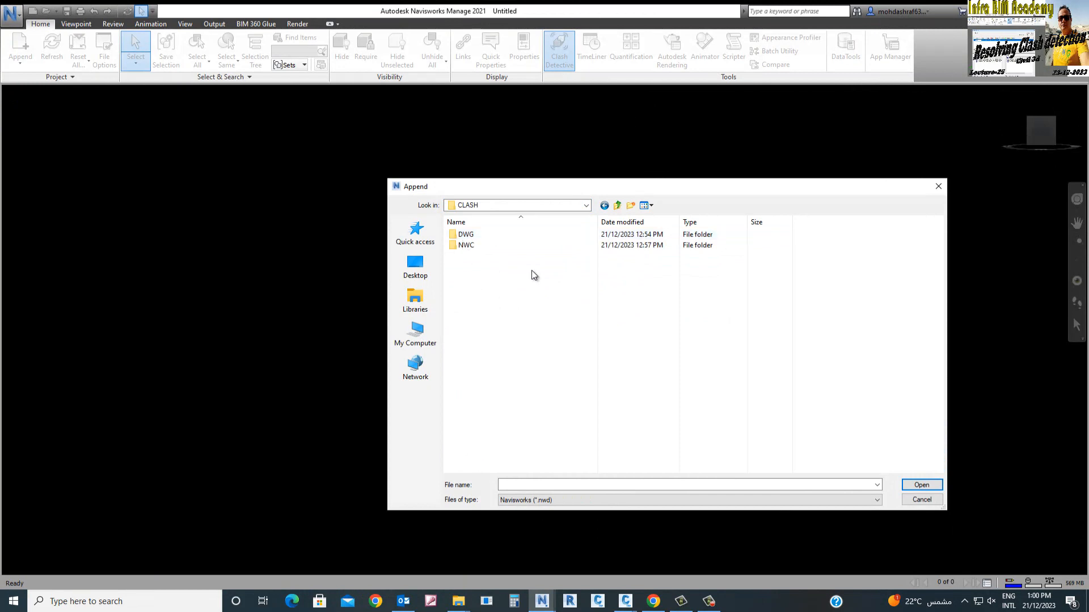
pyautogui.doubleClick(475, 247)
# Set the file type to Navisworks Cache (*.nwc) and append the 901002-00-Irrigation file to the empty scene.
pyautogui.click(585, 500)
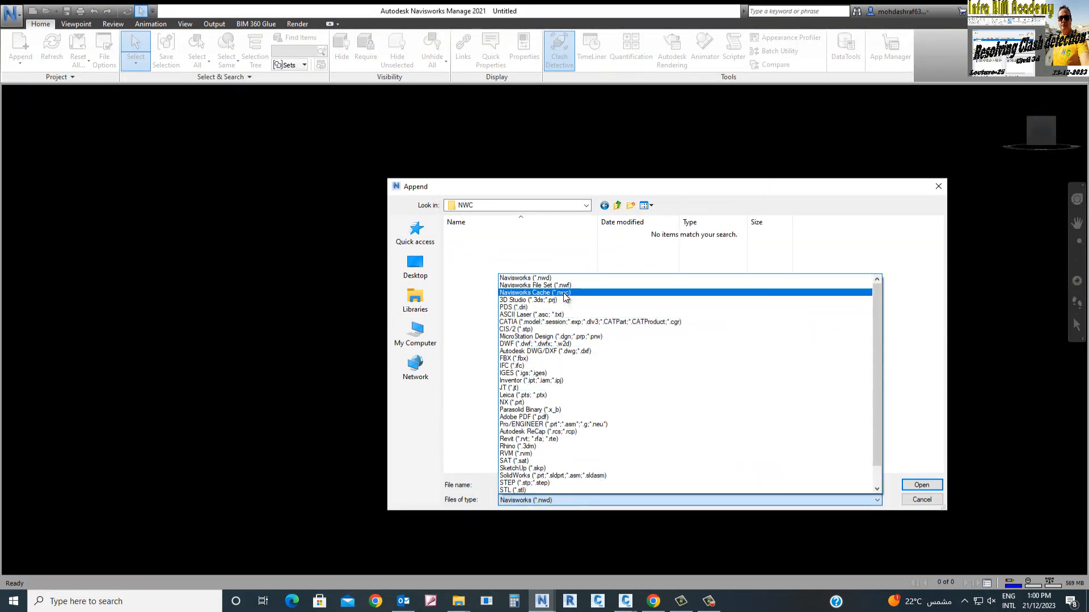
pyautogui.click(564, 293)
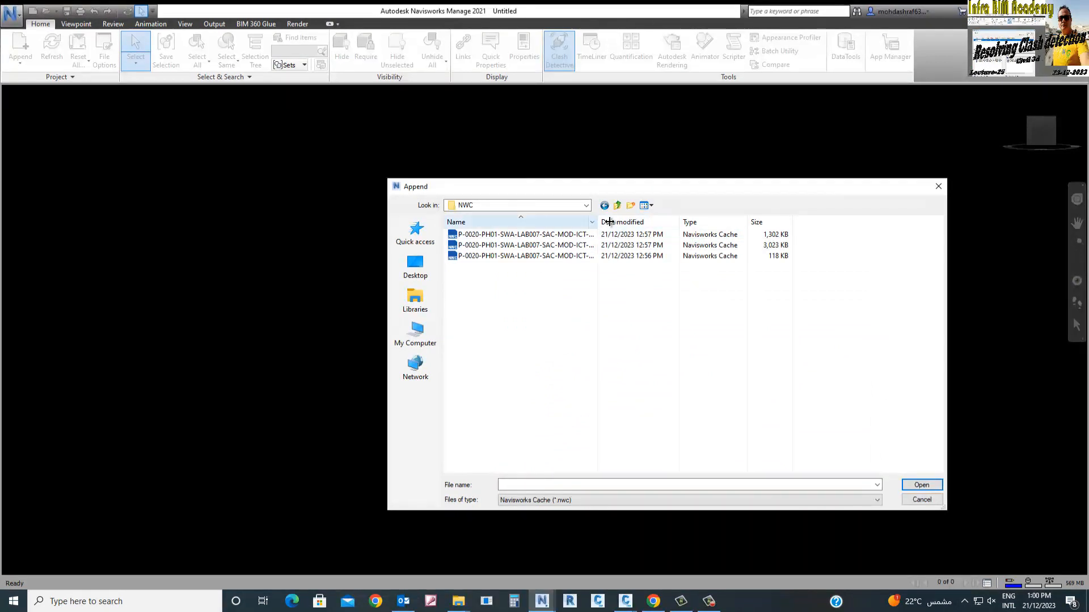
pyautogui.moveTo(608, 222); pyautogui.dragTo(721, 222)
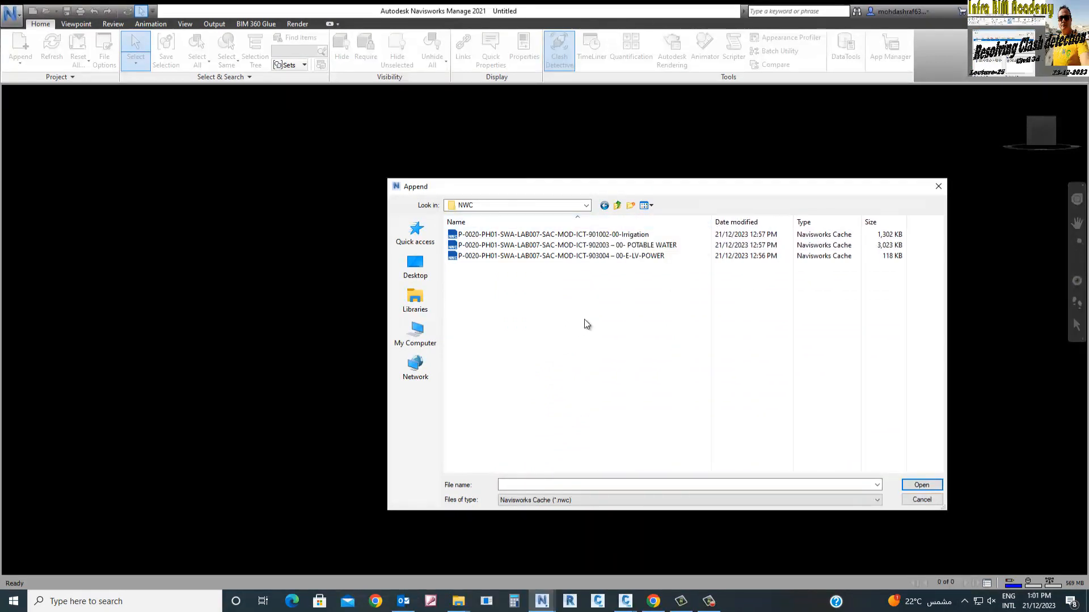
pyautogui.click(597, 238)
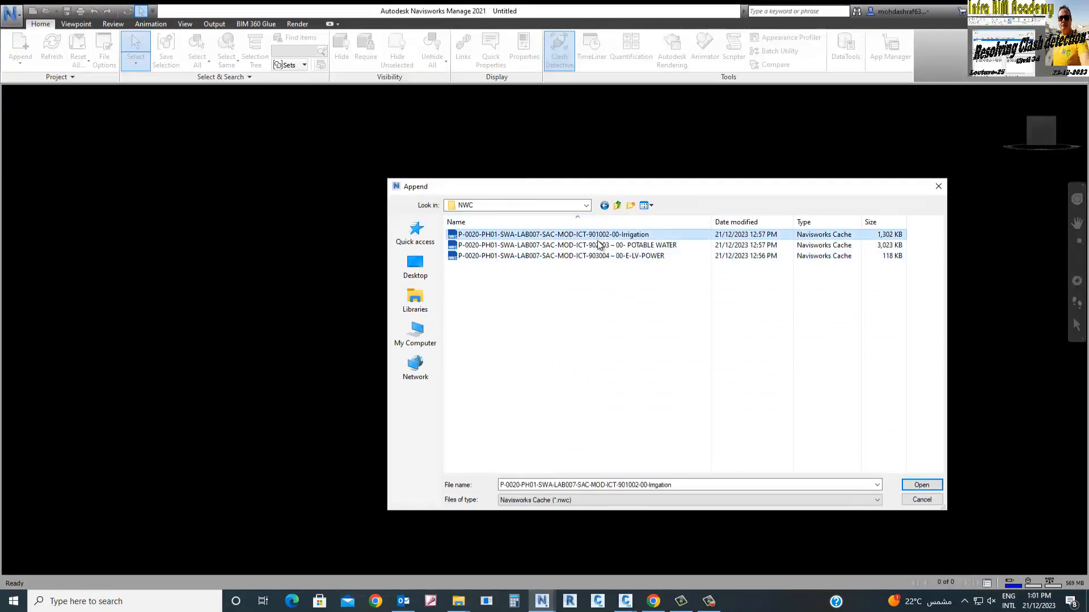
pyautogui.click(920, 486)
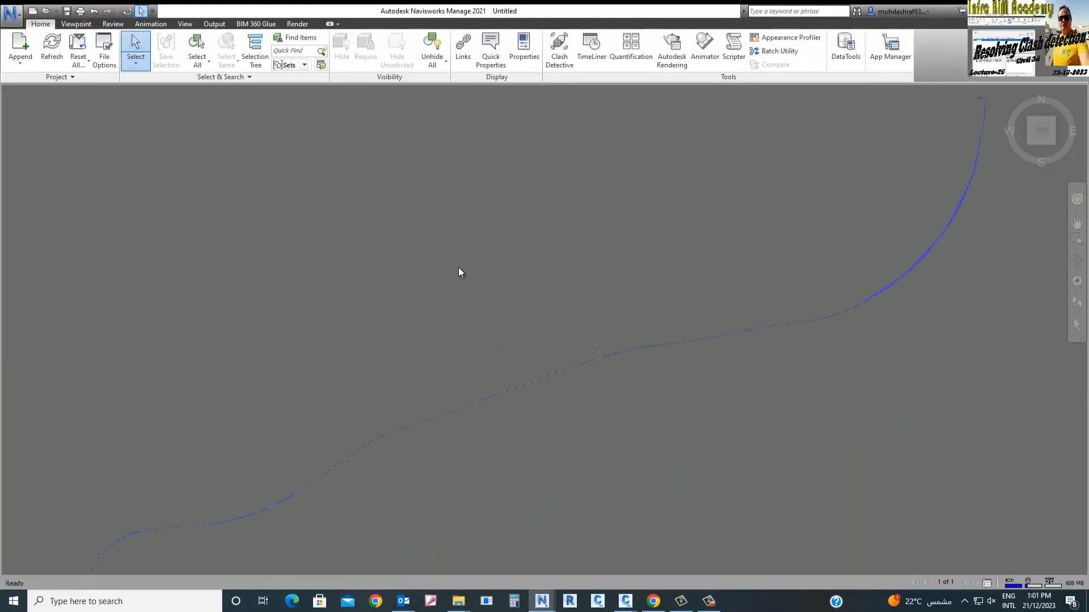
# Append the 902003 – 00- POTABLE WATER NWC file to the irrigation model.
pyautogui.click(20, 63)
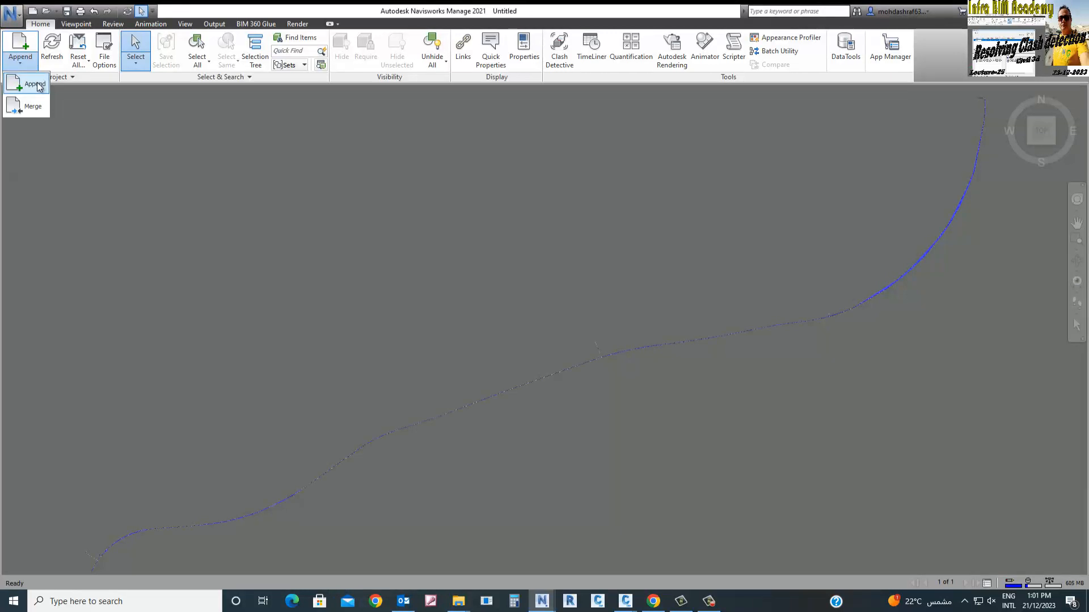
pyautogui.click(37, 83)
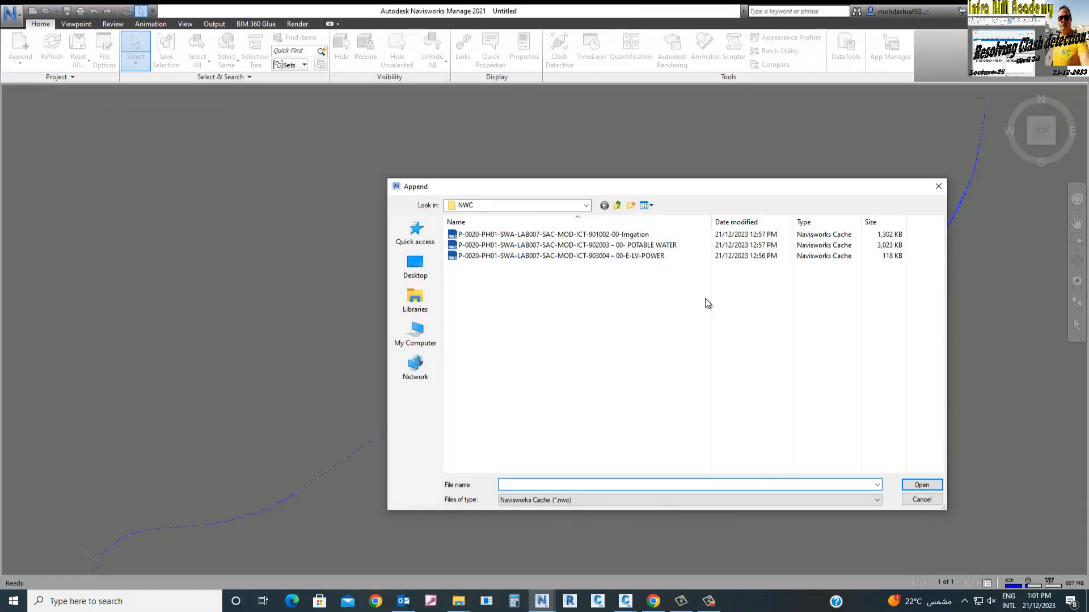
pyautogui.click(669, 247)
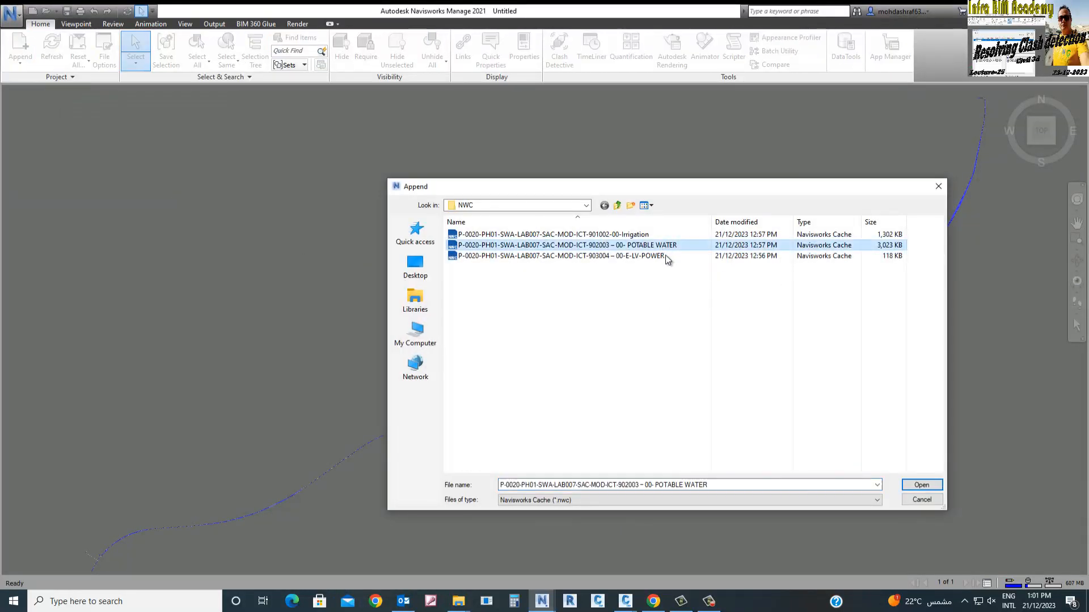
pyautogui.click(921, 484)
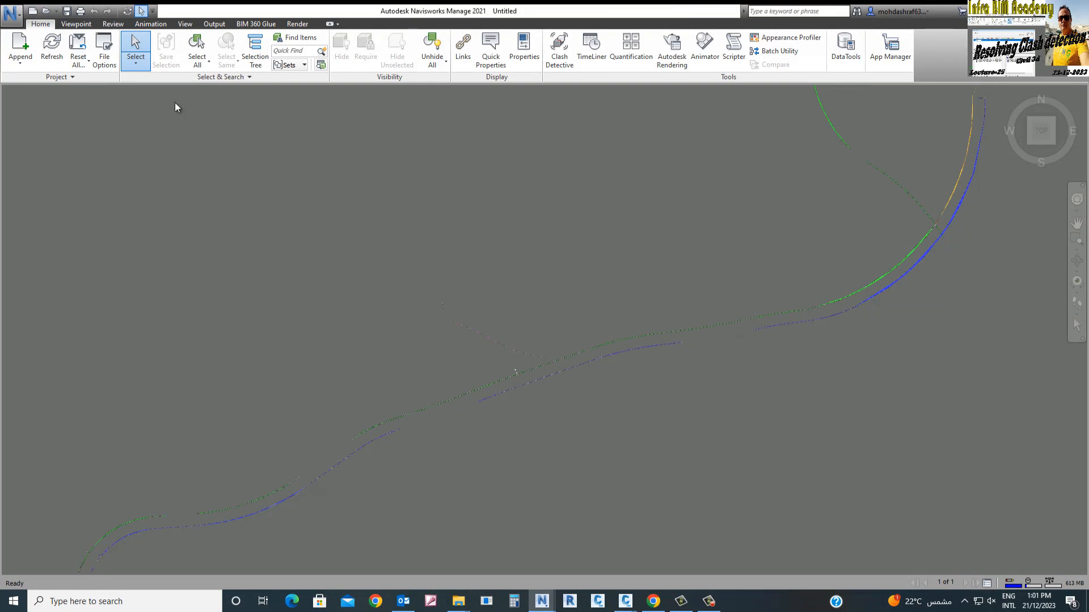
# Append the 903004 – 00-E-LV-POWER NWC file to the combined model.
pyautogui.click(21, 61)
pyautogui.click(33, 83)
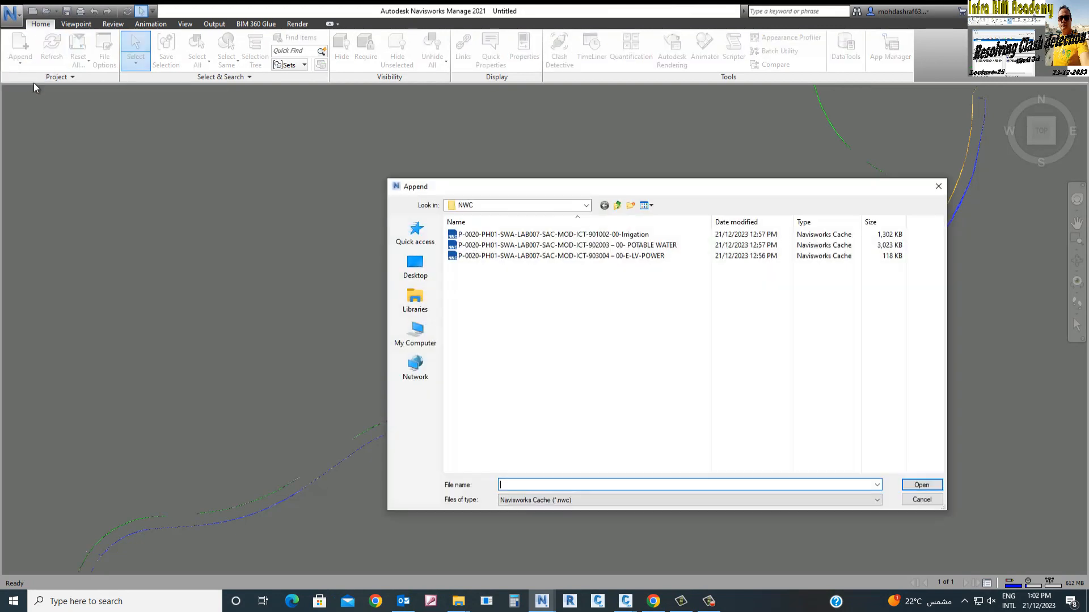
pyautogui.click(559, 255)
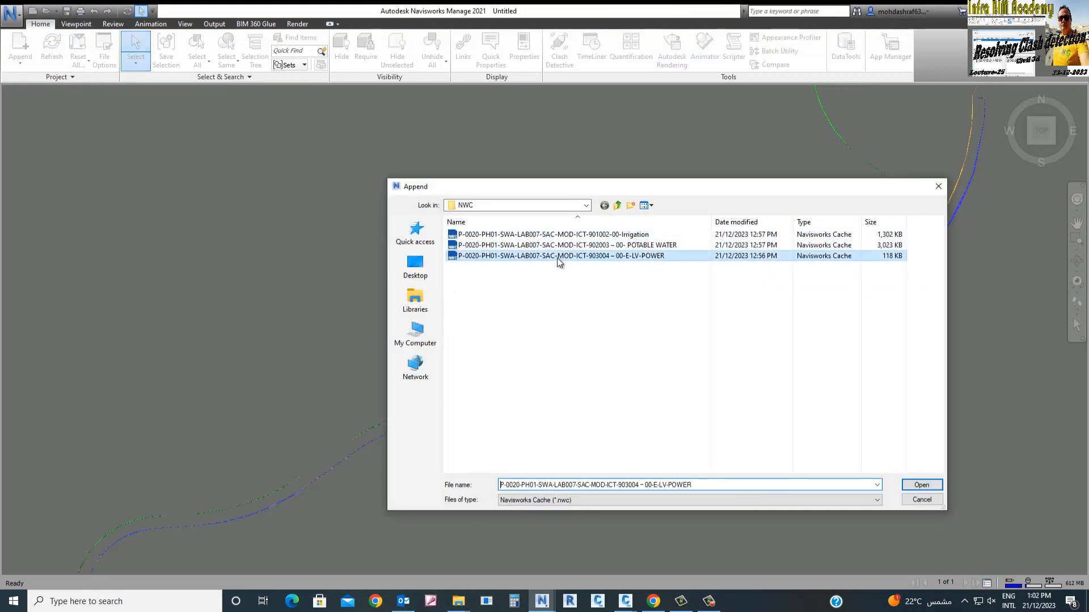
pyautogui.click(922, 485)
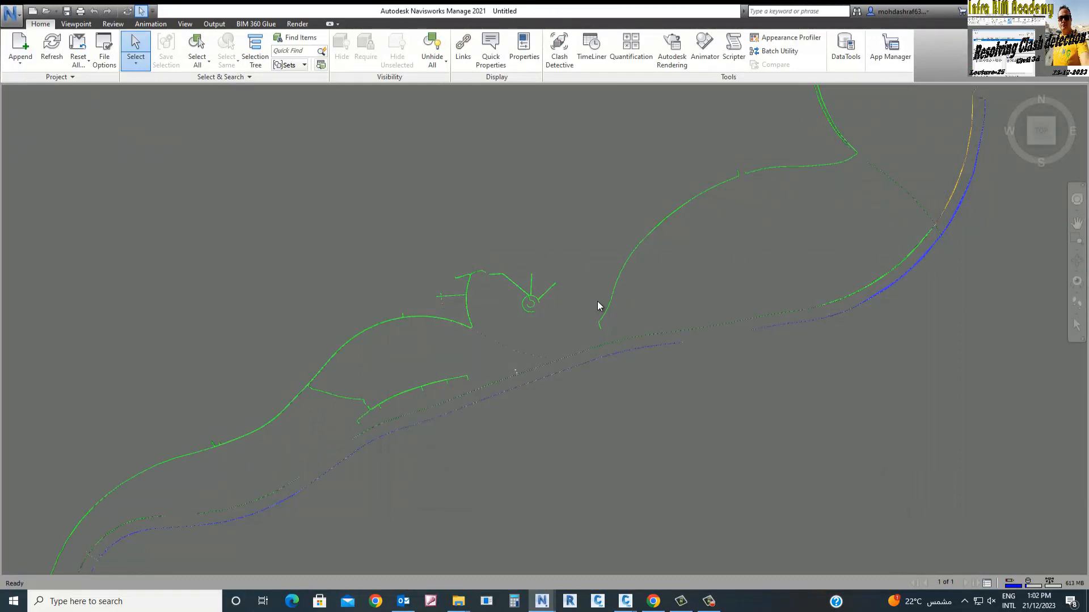
# Open Clash Detective and add a first clash test named el-to-pw.
pyautogui.moveTo(597, 302)
pyautogui.keyDown('shift'); pyautogui.mouseDown(button='middle')
pyautogui.moveTo(612, 226)
pyautogui.moveTo(602, 218)
pyautogui.mouseUp(button='middle'); pyautogui.keyUp('shift')
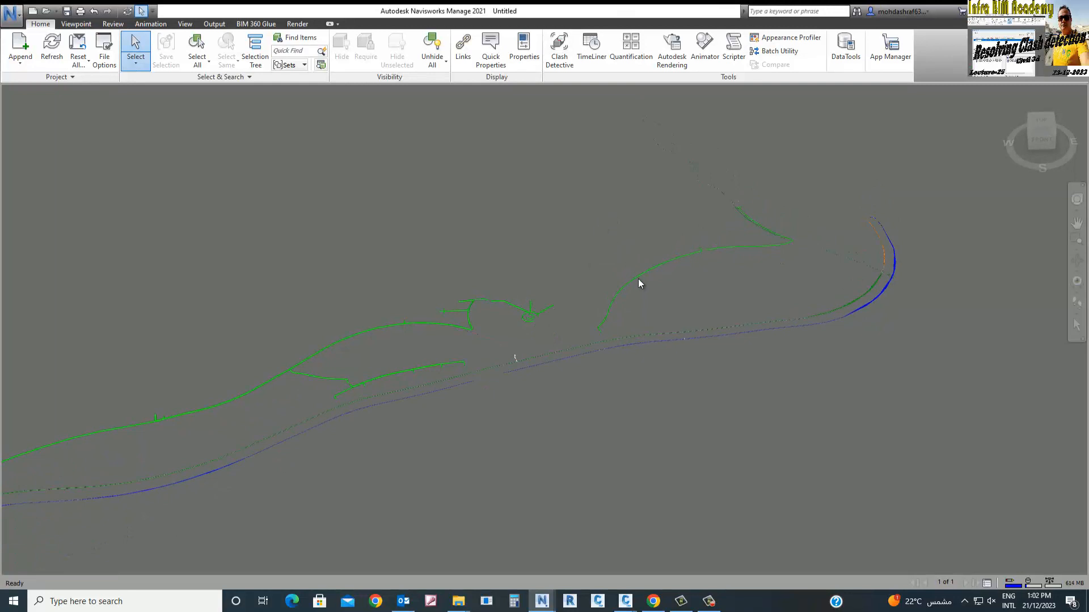
pyautogui.keyDown('shift'); pyautogui.moveTo(700, 300); pyautogui.dragTo(699, 296, button='middle'); pyautogui.keyUp('shift')
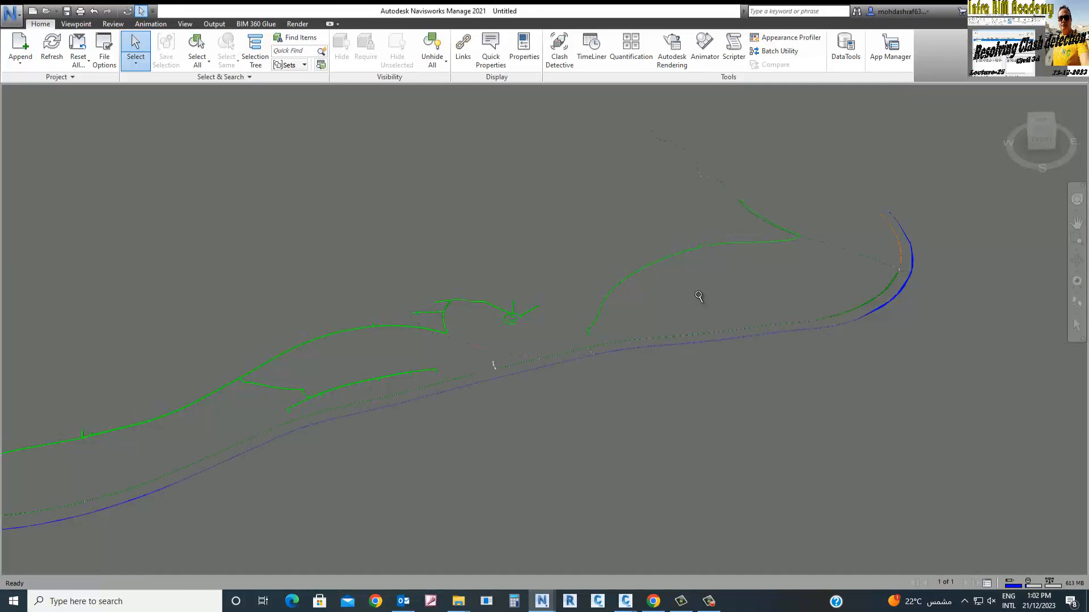
pyautogui.keyDown('shift'); pyautogui.moveTo(699, 288); pyautogui.dragTo(637, 279, button='middle'); pyautogui.keyUp('shift')
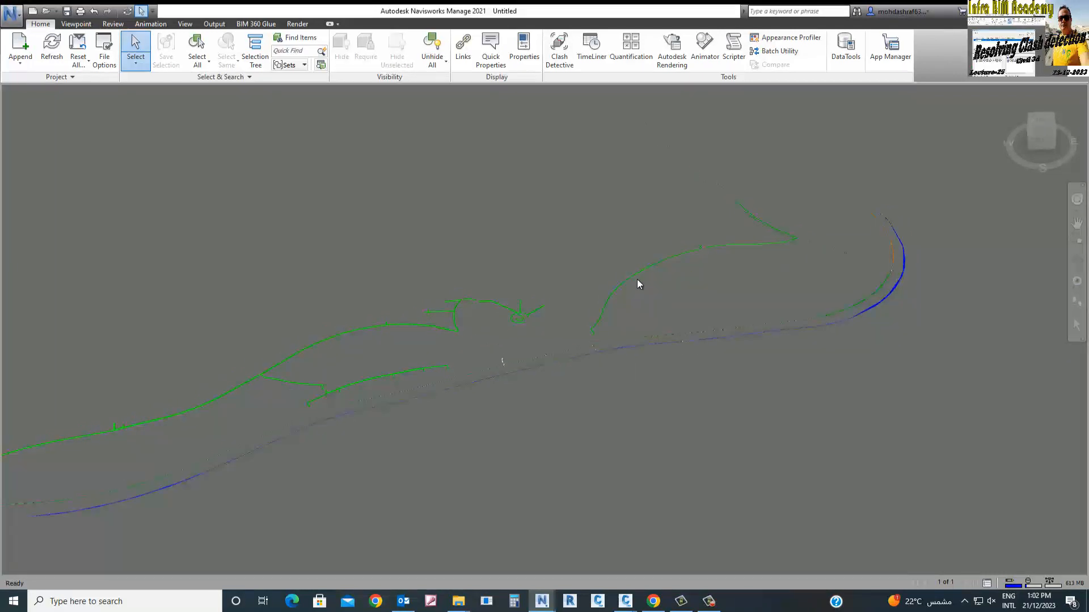
pyautogui.click(561, 57)
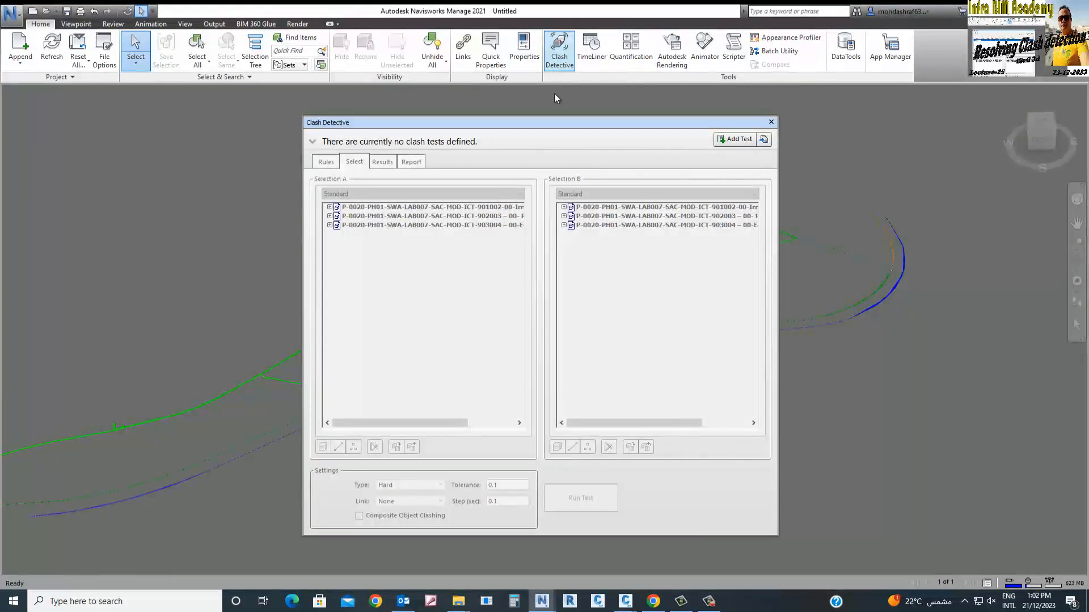
pyautogui.moveTo(536, 127); pyautogui.dragTo(509, 120)
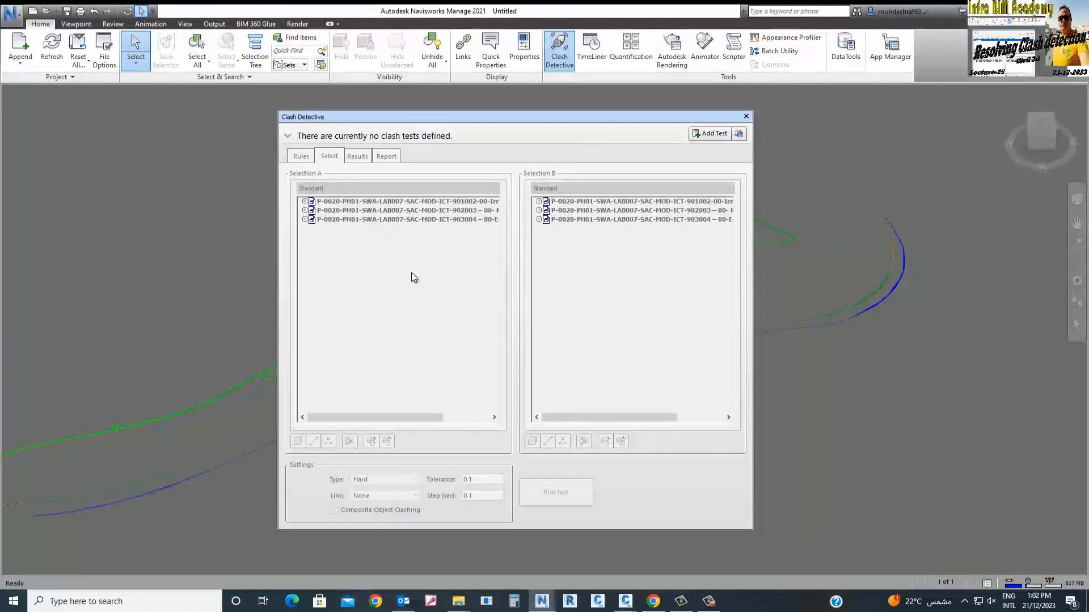
pyautogui.click(721, 136)
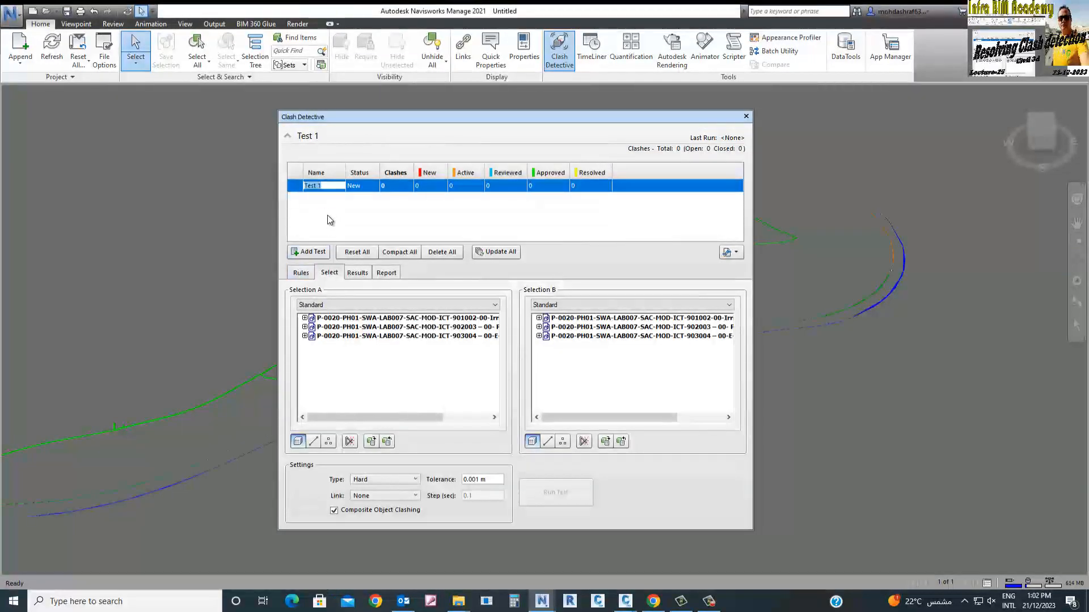
pyautogui.click(327, 185)
pyautogui.write('P')
pyautogui.write('l-to-pw')
pyautogui.click(377, 379)
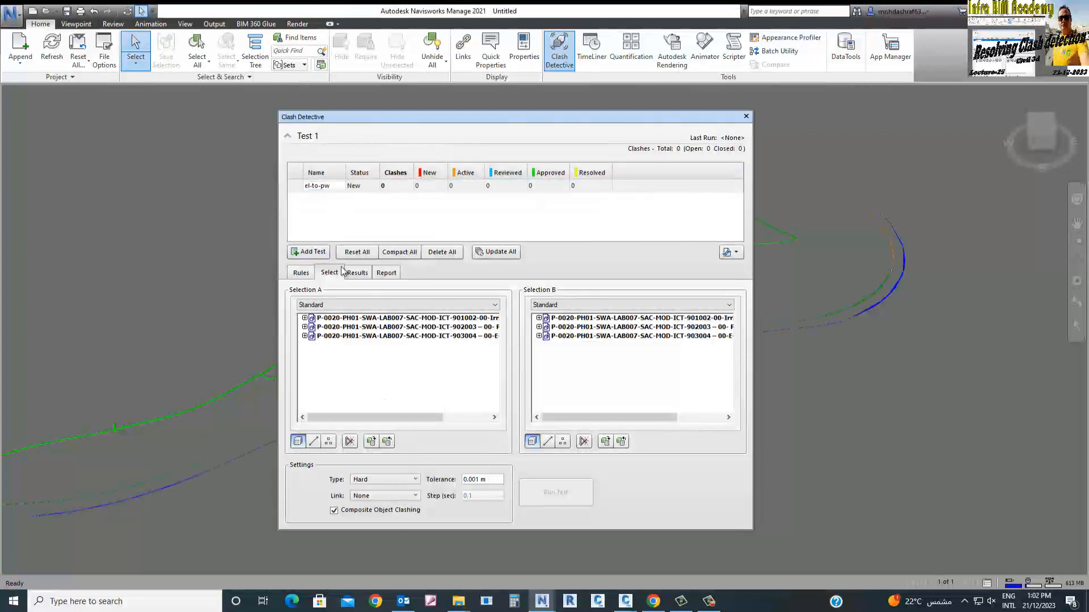
# Choose E-LV-POWER as Selection A and POTABLE WATER as Selection B, and run the el-to-pw hard clash test.
pyautogui.moveTo(408, 417); pyautogui.dragTo(442, 418)
pyautogui.click(415, 336)
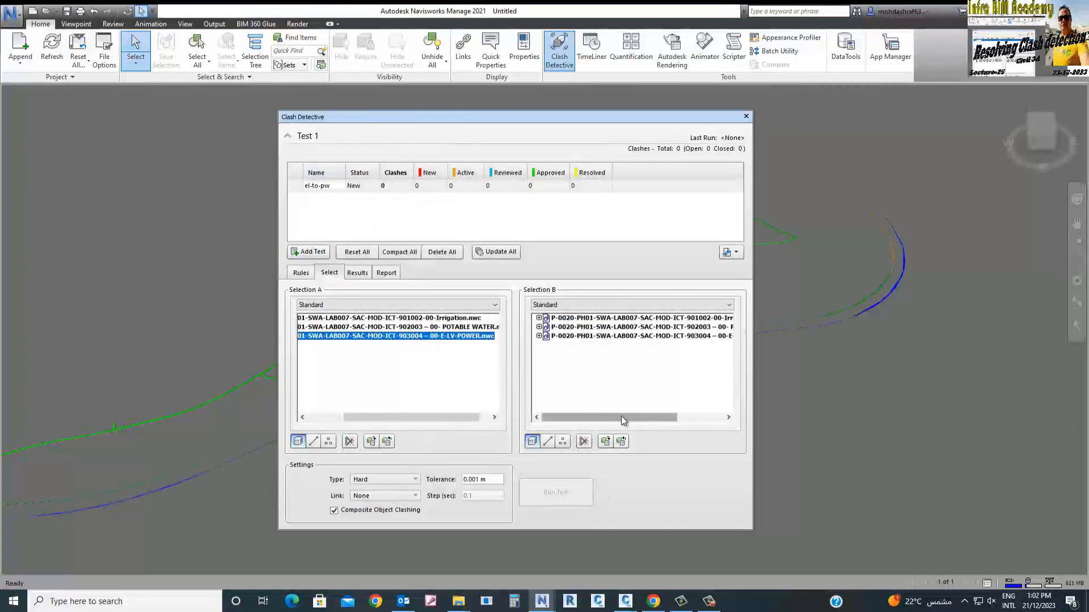
pyautogui.moveTo(624, 420); pyautogui.dragTo(670, 420)
pyautogui.click(682, 328)
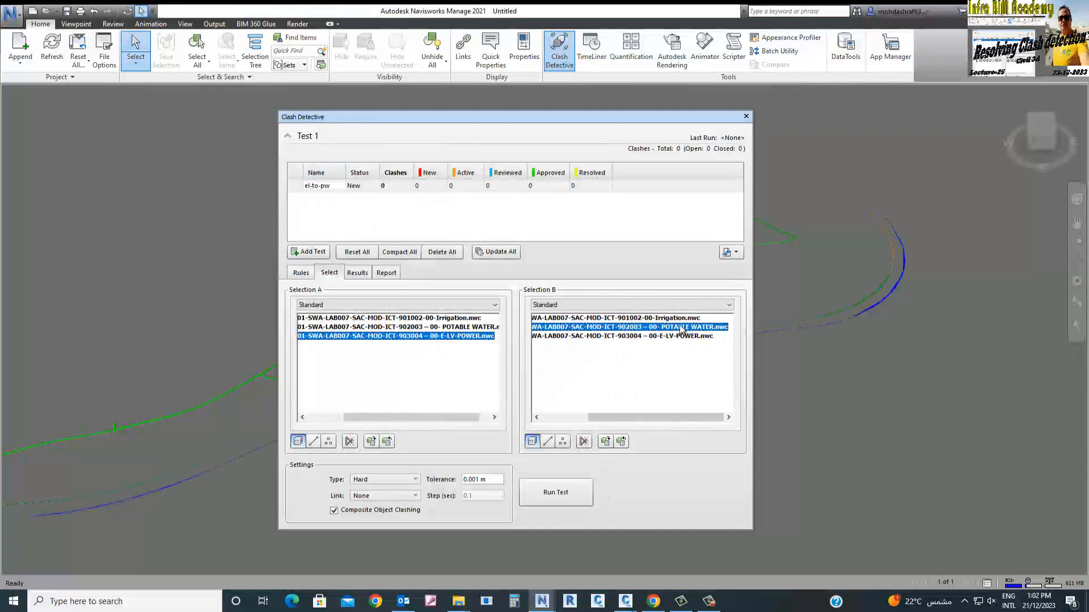
pyautogui.click(332, 192)
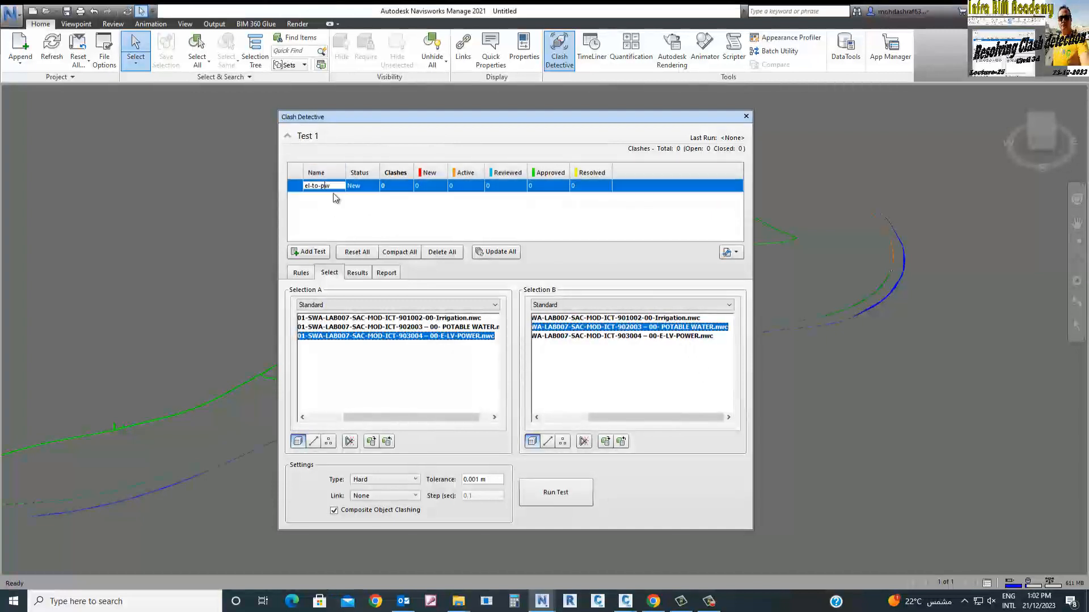
pyautogui.click(545, 491)
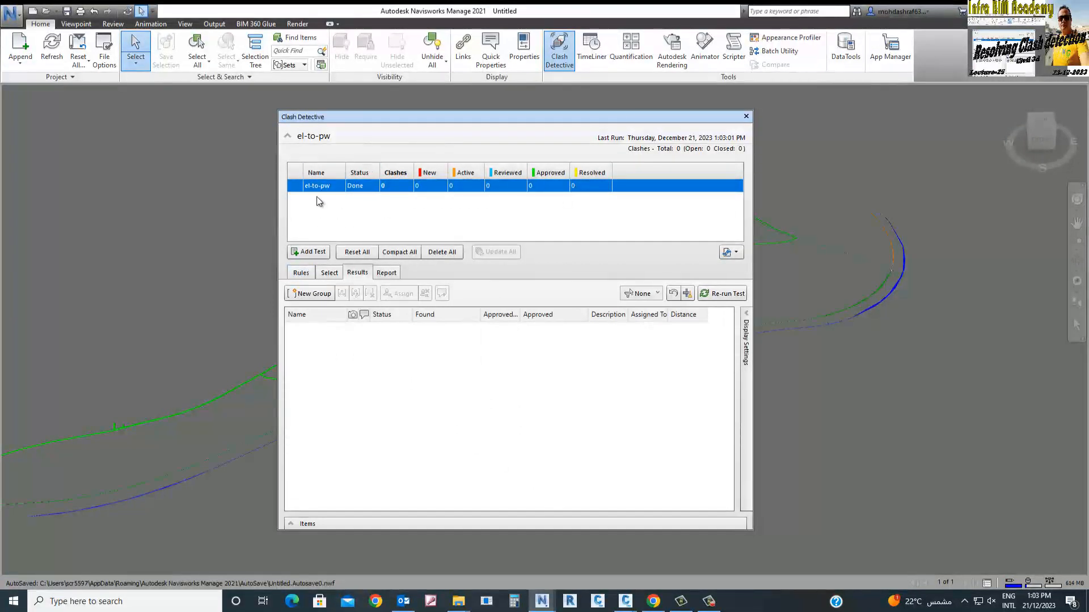
# Add a second clash test and name it ELE-TO-IRR.
pyautogui.click(320, 253)
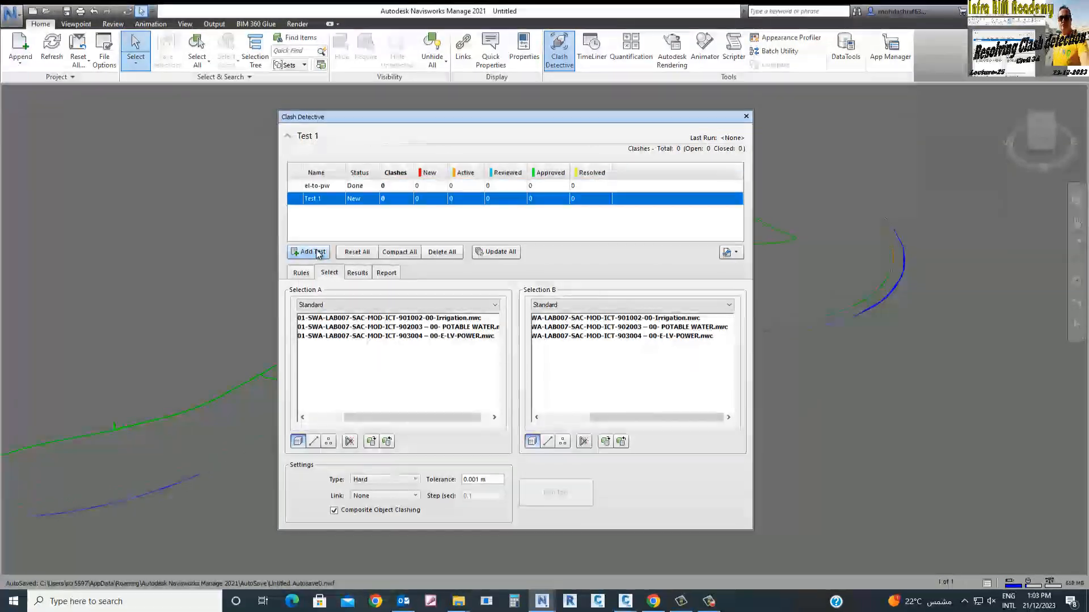
pyautogui.click(332, 199)
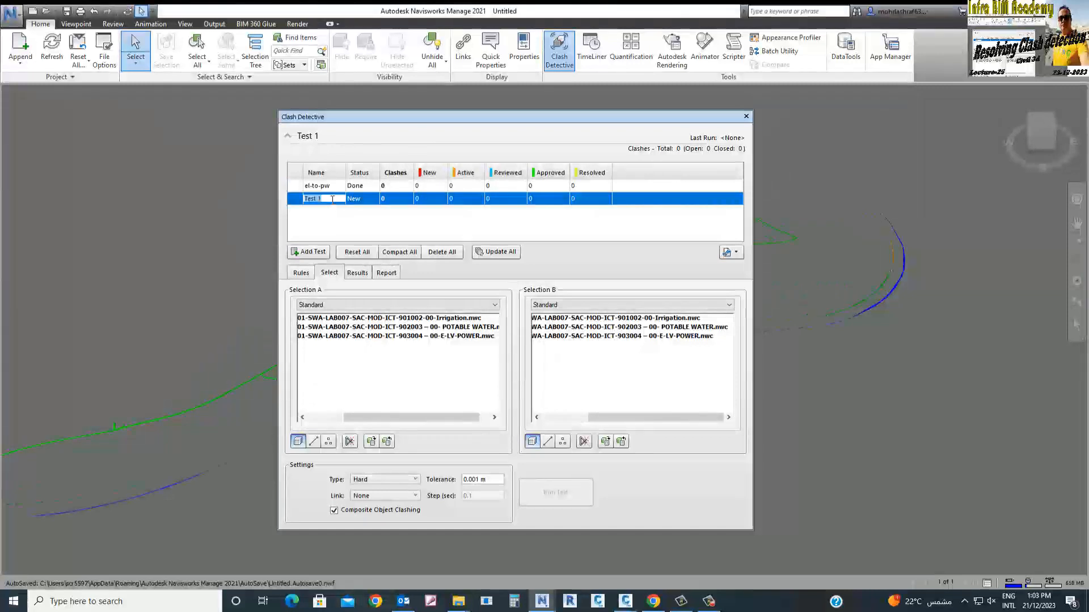
pyautogui.write('ELE-TO-IRR')
pyautogui.press('Return')
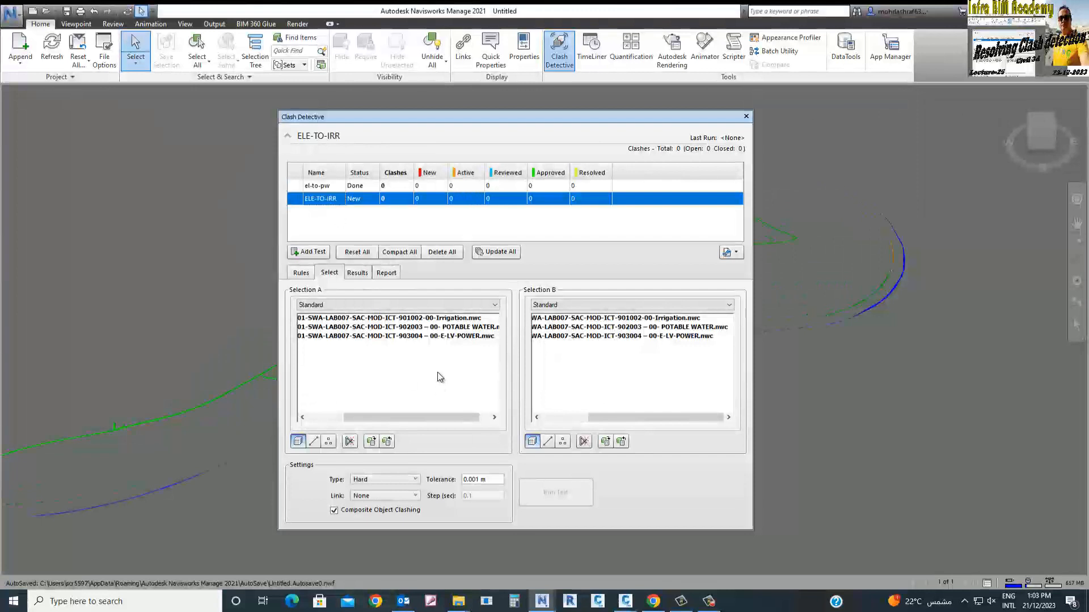
# Choose E-LV-POWER as Selection A and Irrigation as Selection B, and run the ELE-TO-IRR clash test.
pyautogui.click(424, 337)
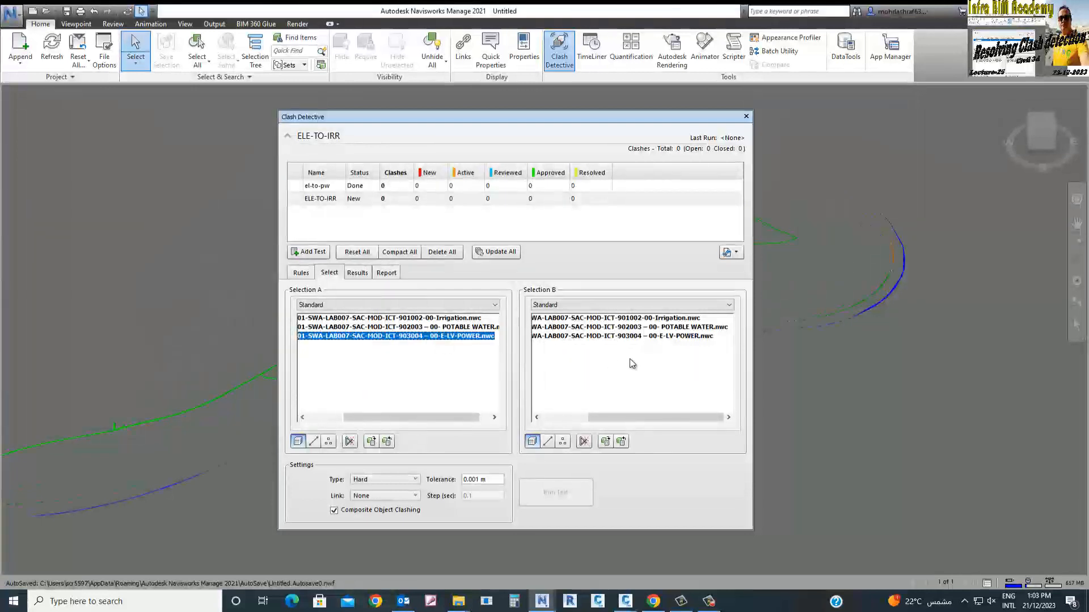
pyautogui.click(635, 319)
pyautogui.moveTo(467, 415); pyautogui.dragTo(460, 416)
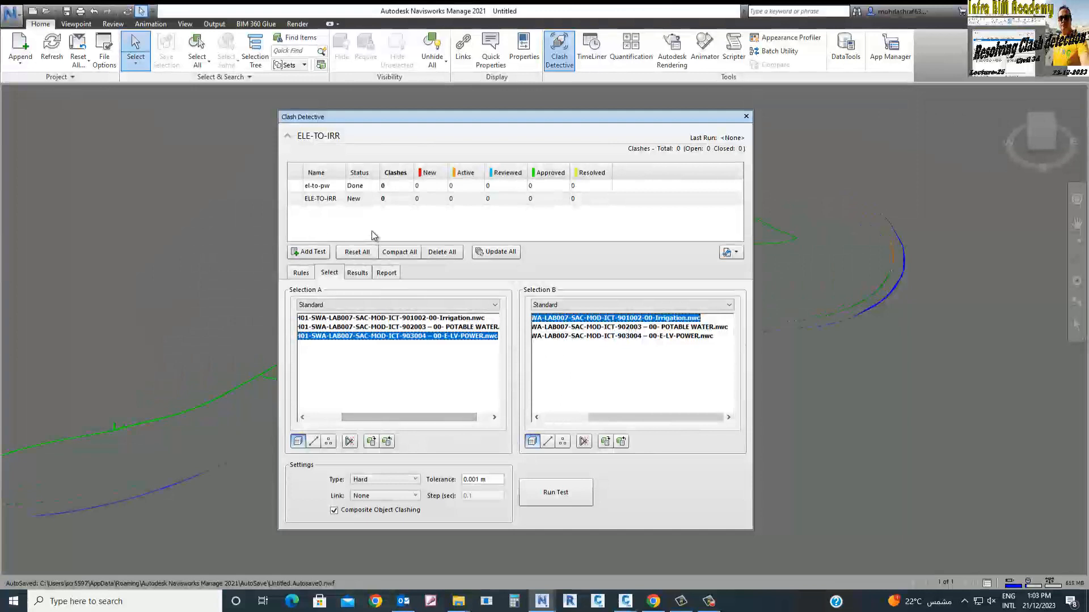
pyautogui.click(547, 481)
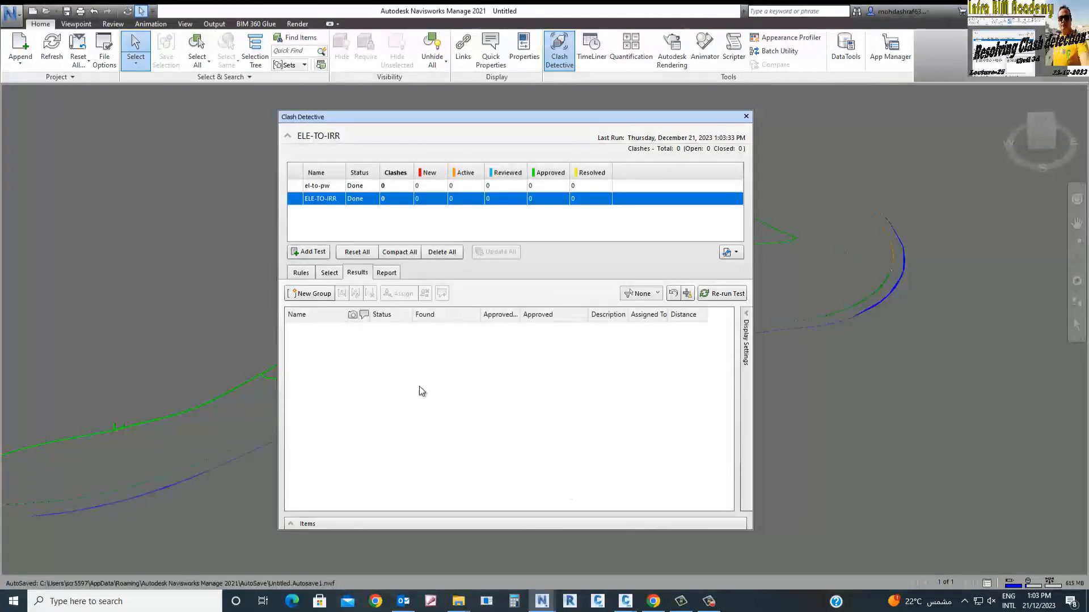
# Add a third clash test and name it PW=TO=IRR.
pyautogui.click(309, 252)
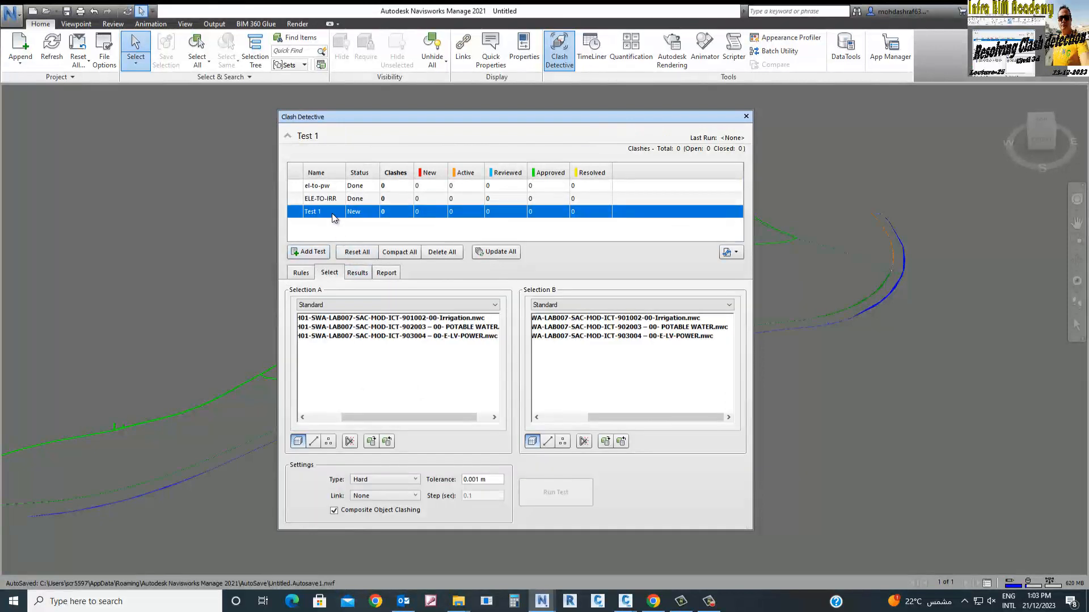
pyautogui.click(333, 213)
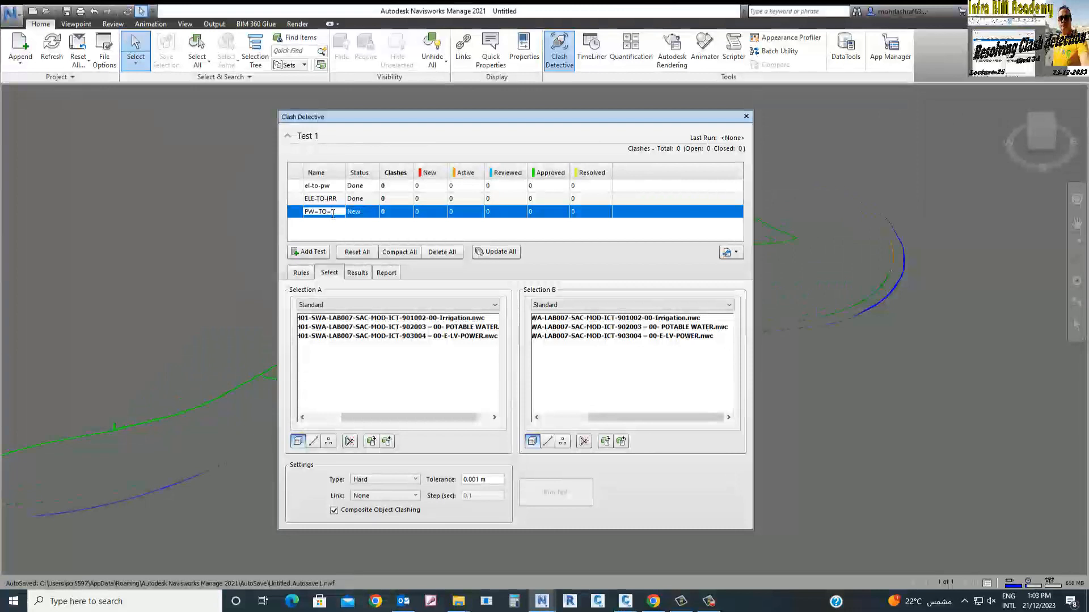
pyautogui.write('RR')
pyautogui.press('Return')
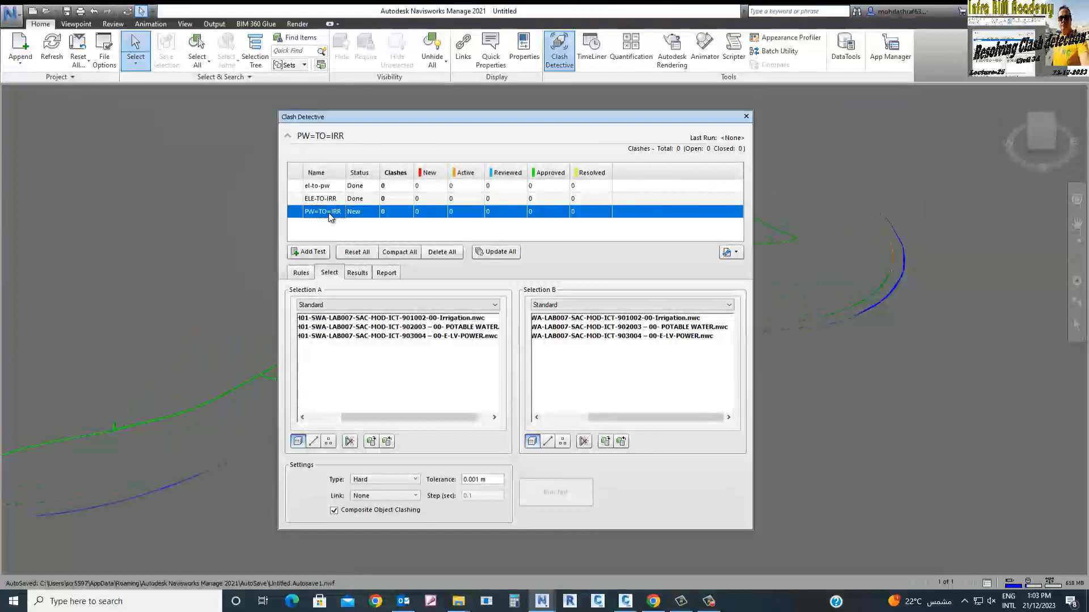
# Choose POTABLE WATER as Selection A and Irrigation as Selection B, and run the PW=TO=IRR hard clash test.
pyautogui.click(424, 327)
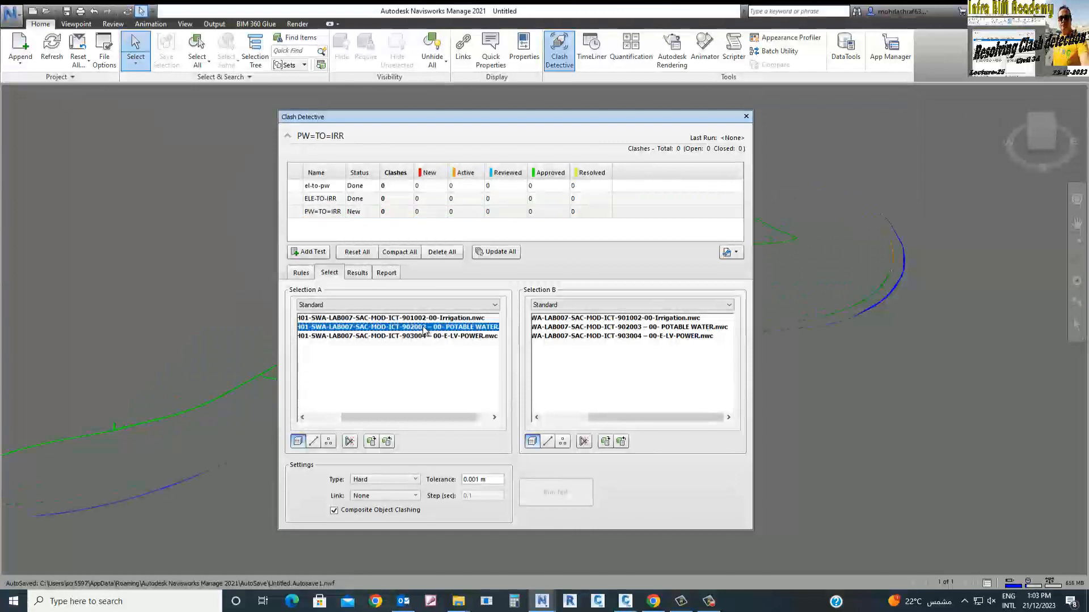
pyautogui.click(669, 318)
pyautogui.click(555, 493)
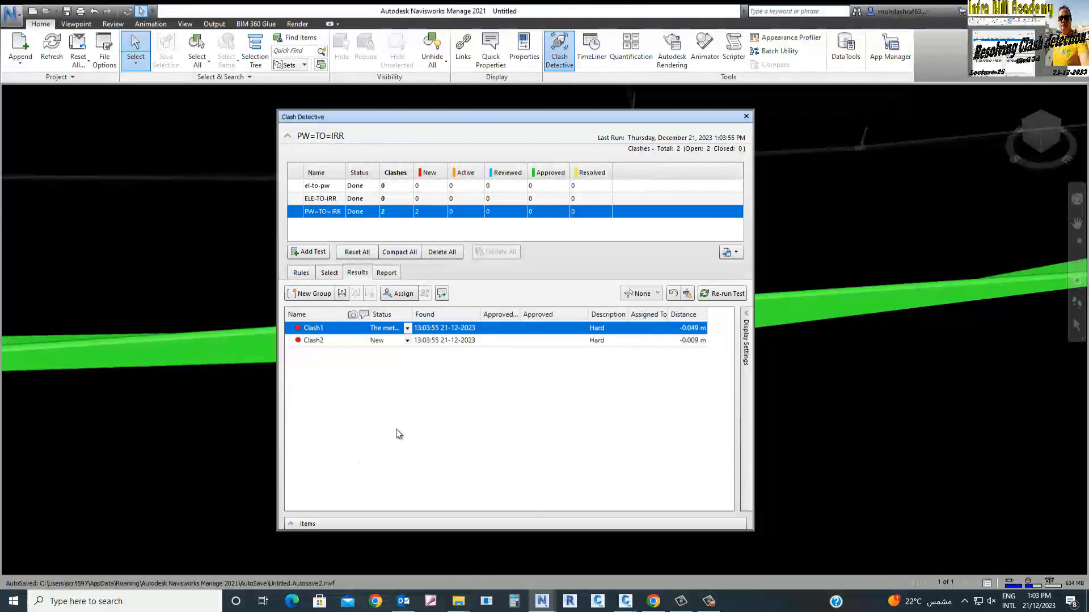
# Examine Clash1 and Clash2 of the PW=TO=IRR test in the model, moving the Clash Detective window aside to see the crossings.
pyautogui.click(330, 340)
pyautogui.click(323, 328)
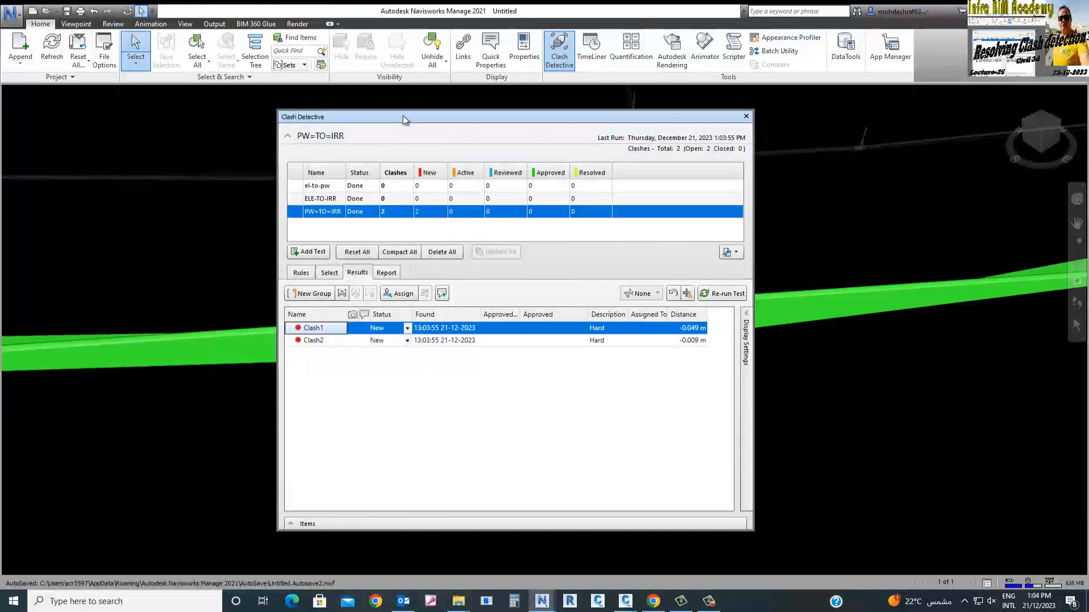
pyautogui.moveTo(403, 114); pyautogui.dragTo(733, 317)
pyautogui.click(635, 538)
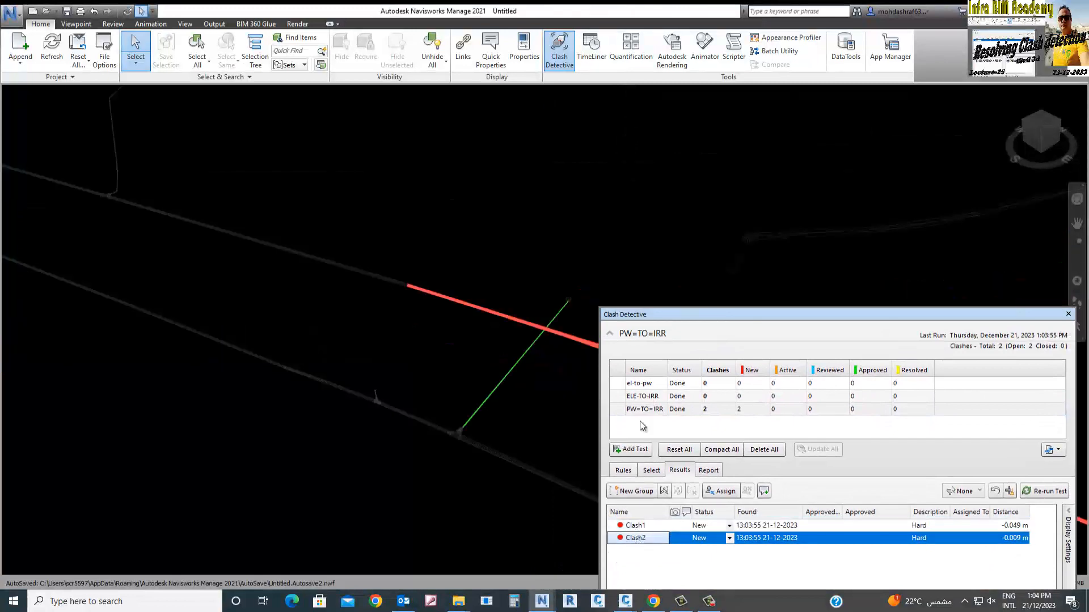
pyautogui.click(645, 524)
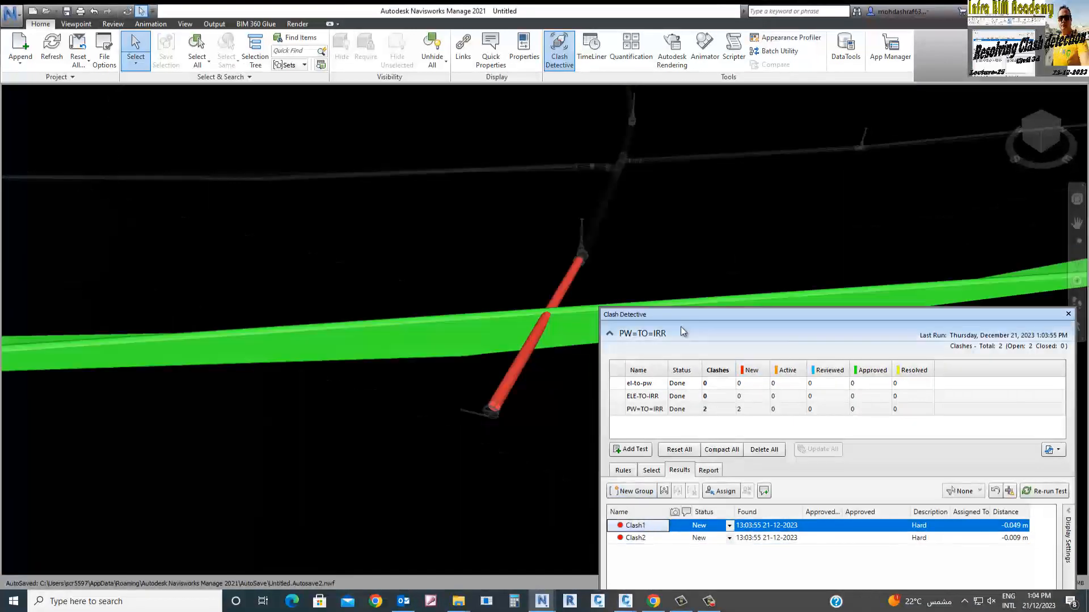
pyautogui.moveTo(748, 314); pyautogui.dragTo(426, 108)
# Write an HTML report of the current clash test and save it as PW=TO=IRR in D:\BIM\Bim Academy\CLASH.
pyautogui.click(387, 264)
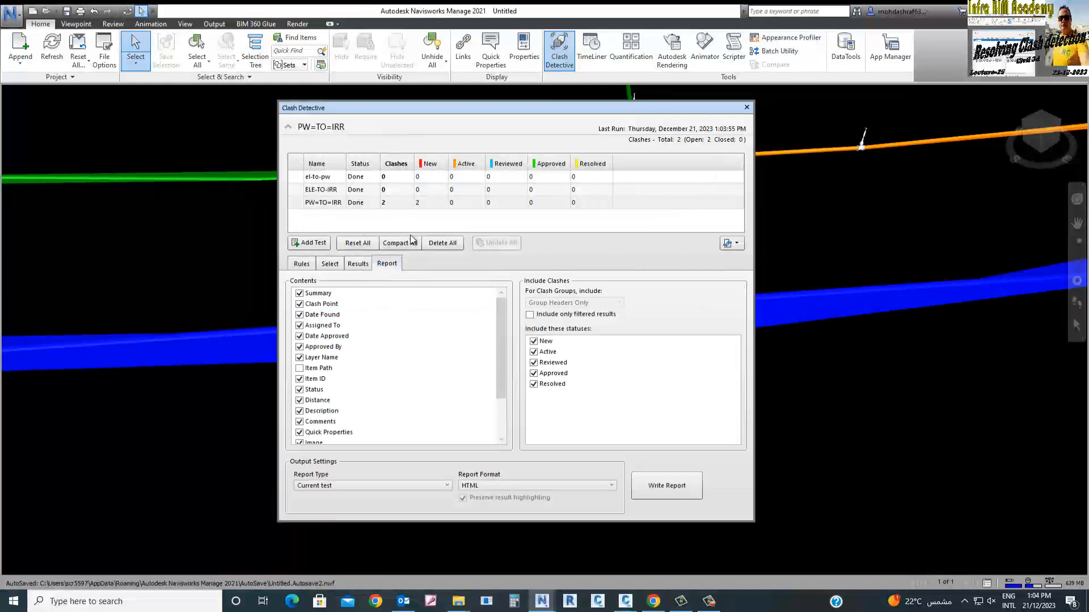
pyautogui.click(667, 488)
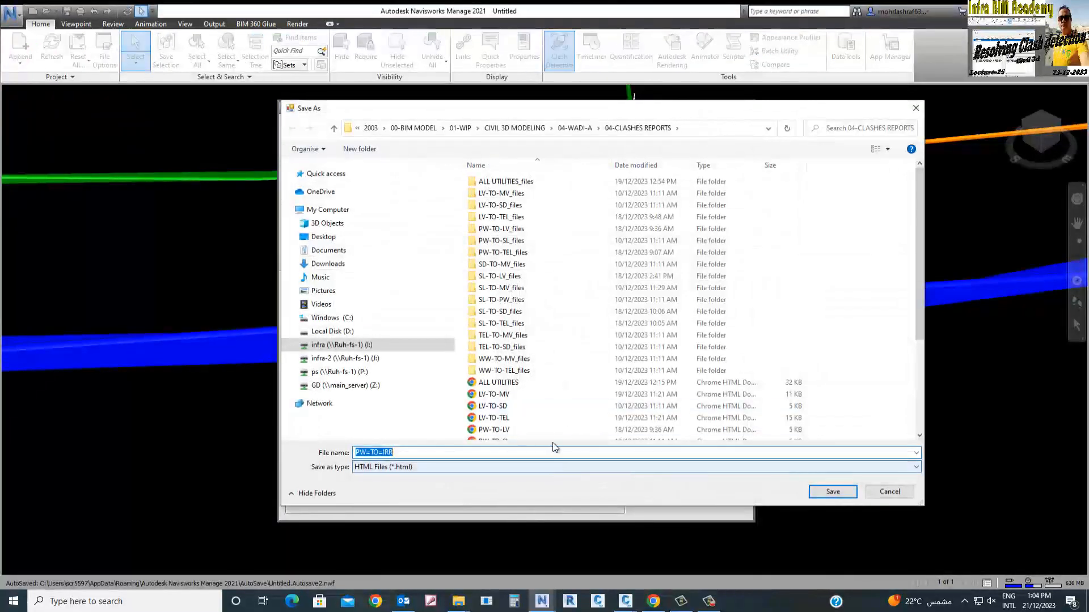
pyautogui.click(332, 331)
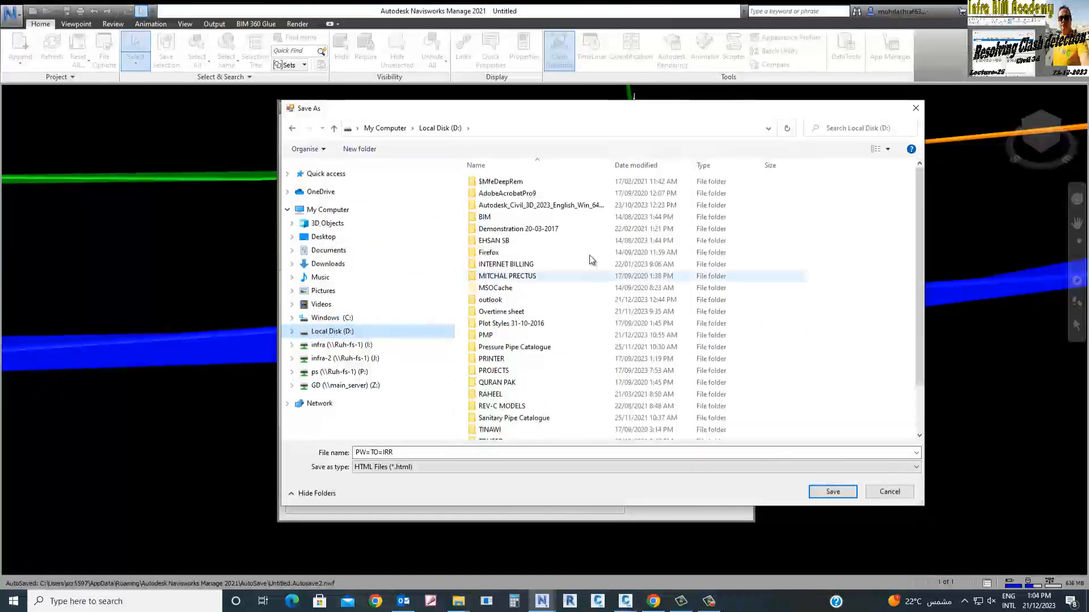
pyautogui.doubleClick(485, 217)
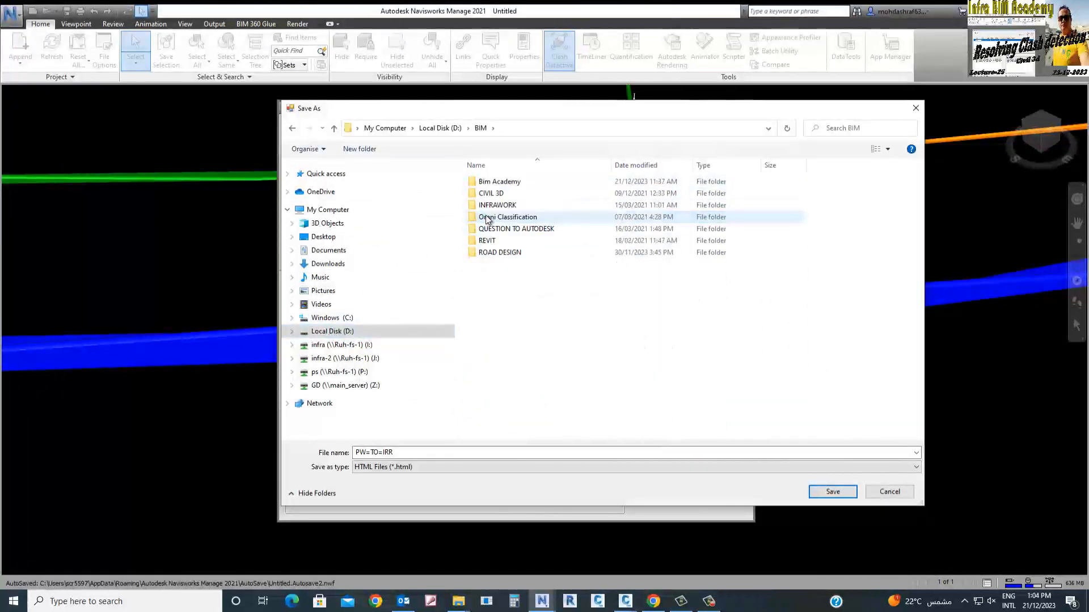
pyautogui.doubleClick(499, 182)
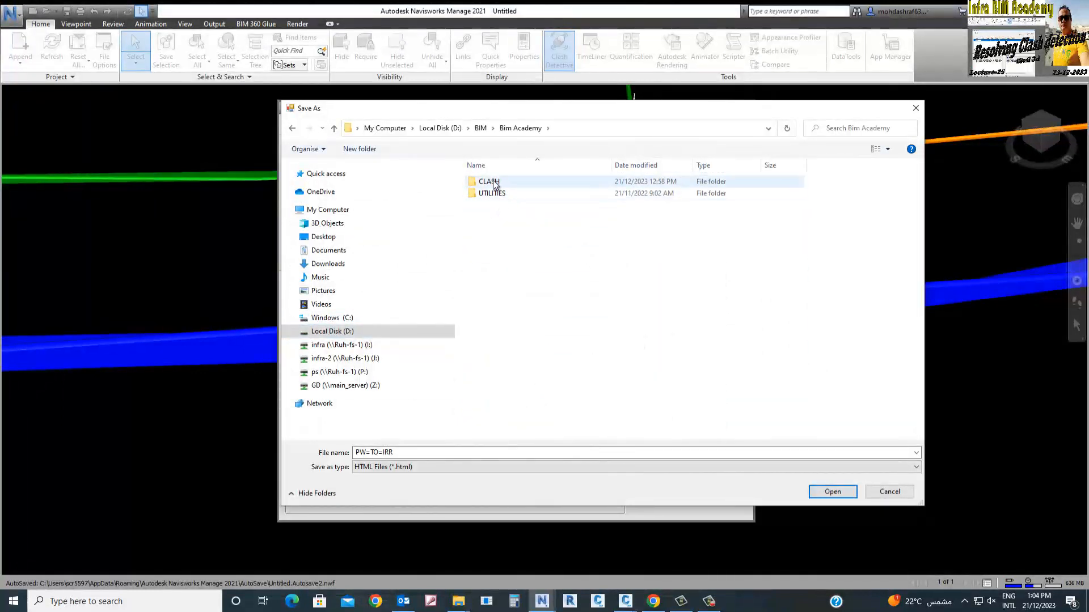
pyautogui.doubleClick(489, 182)
pyautogui.click(474, 452)
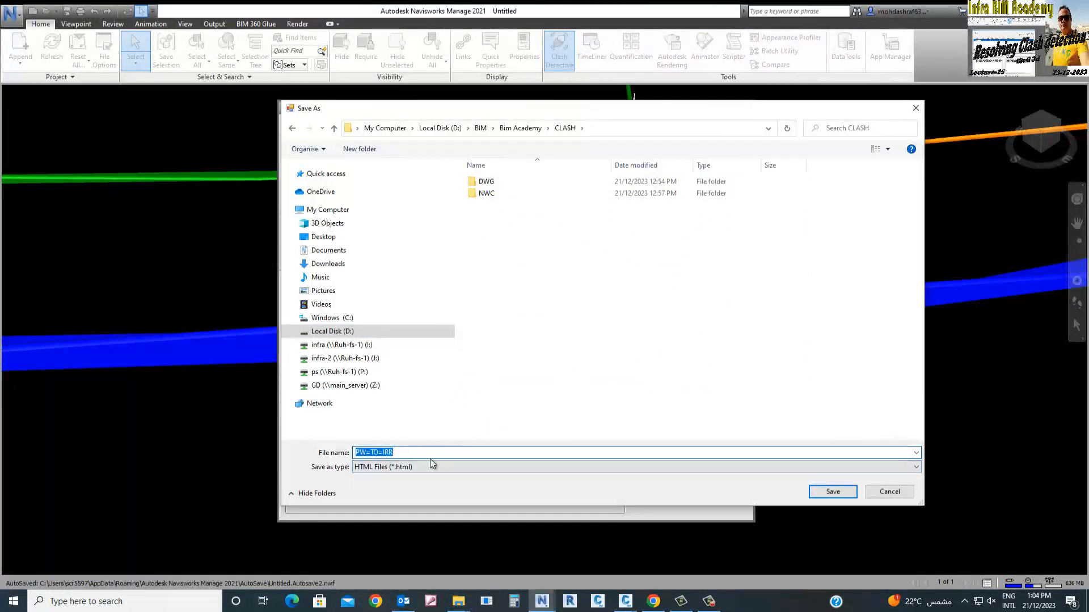
pyautogui.click(831, 491)
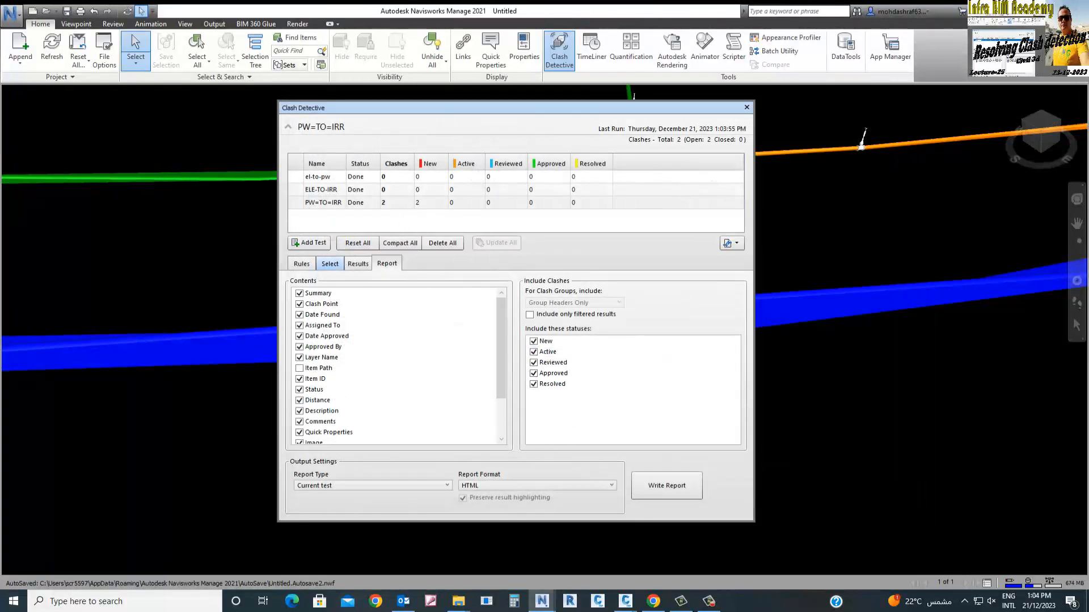
# Close Clash Detective and look over the clashing pipes in the model.
pyautogui.click(330, 264)
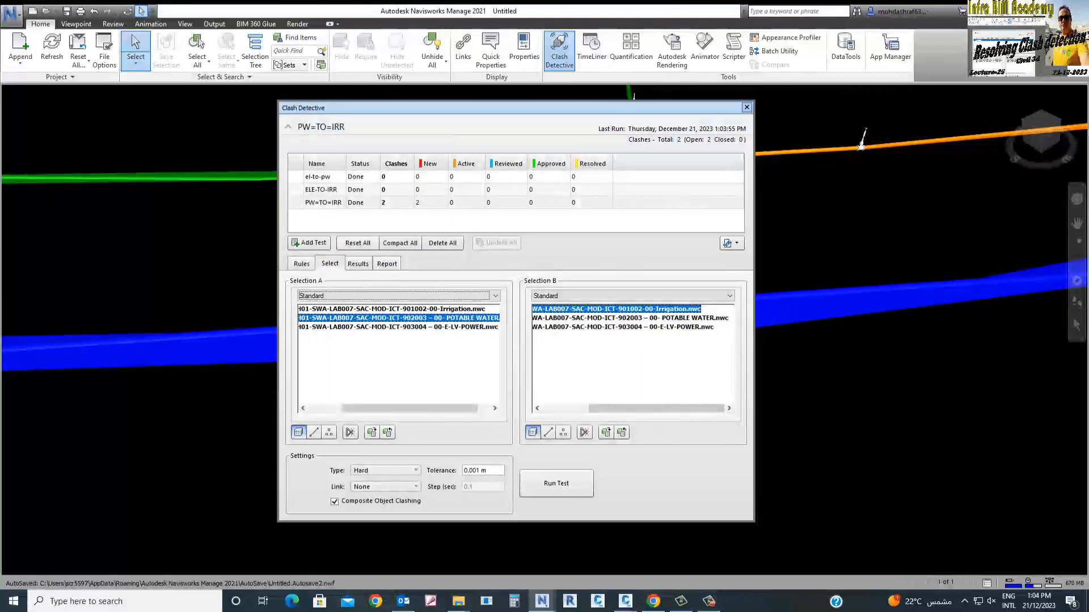
pyautogui.click(747, 107)
pyautogui.scroll(-6, 662, 246)
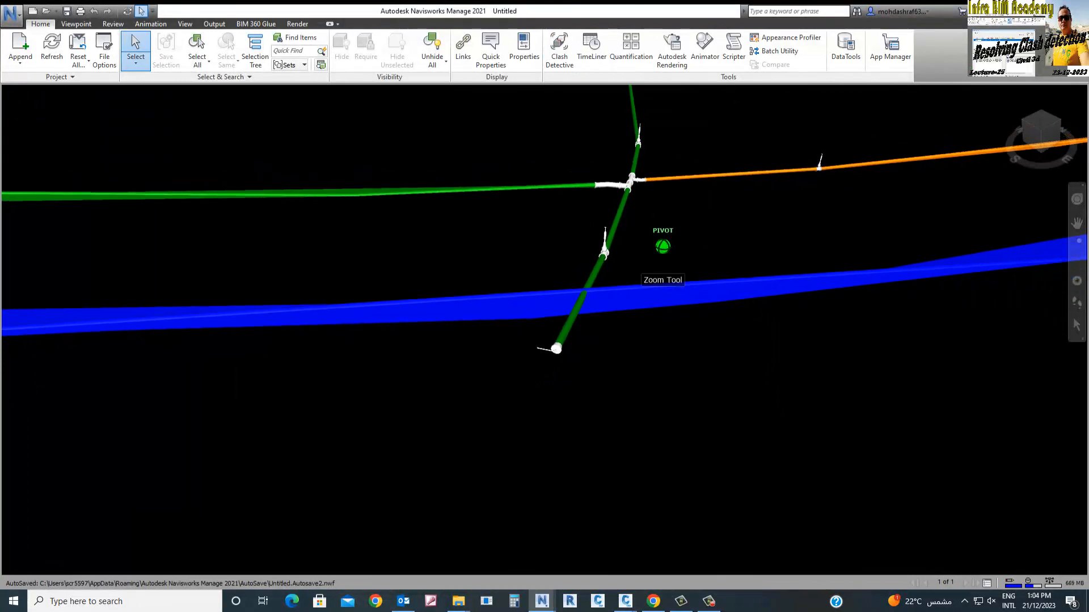
pyautogui.scroll(3, 663, 246)
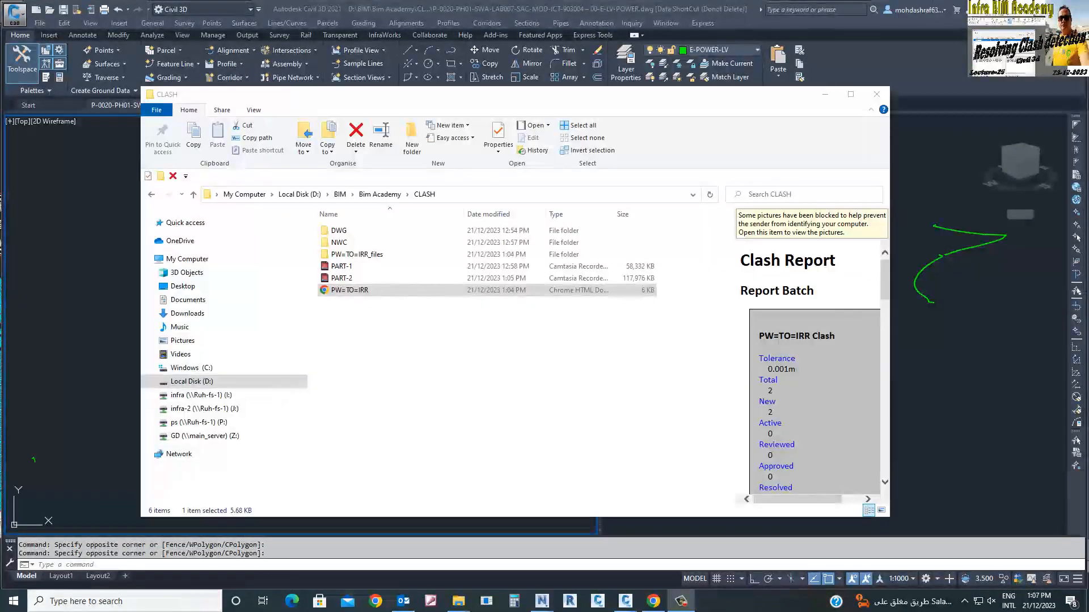
# Open the PW=TO=IRR HTML clash report from the CLASH folder in the browser.
pyautogui.click(506, 333)
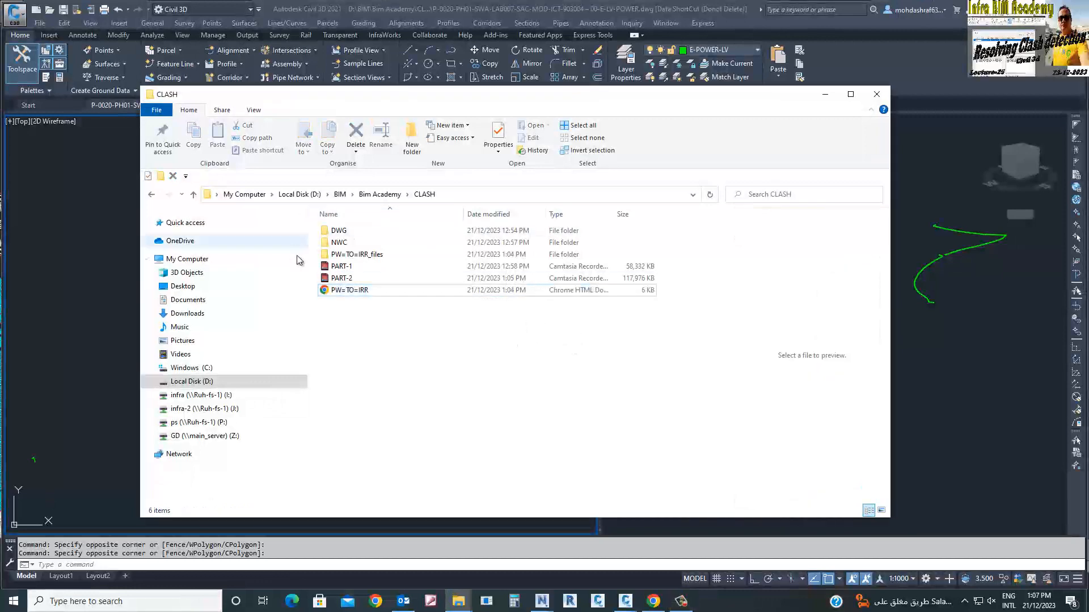
pyautogui.click(356, 291)
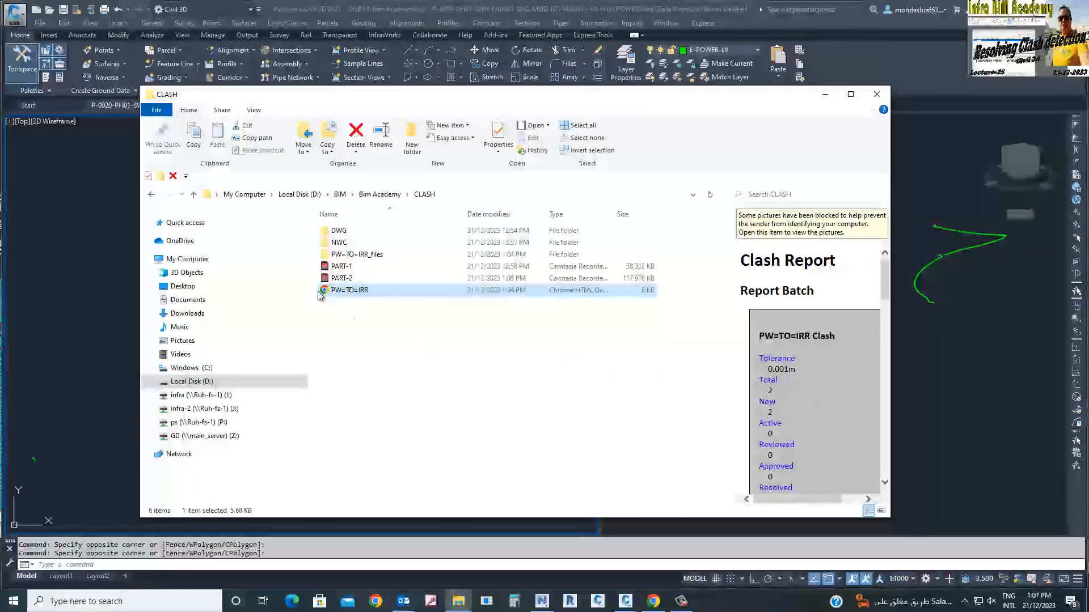
pyautogui.doubleClick(323, 292)
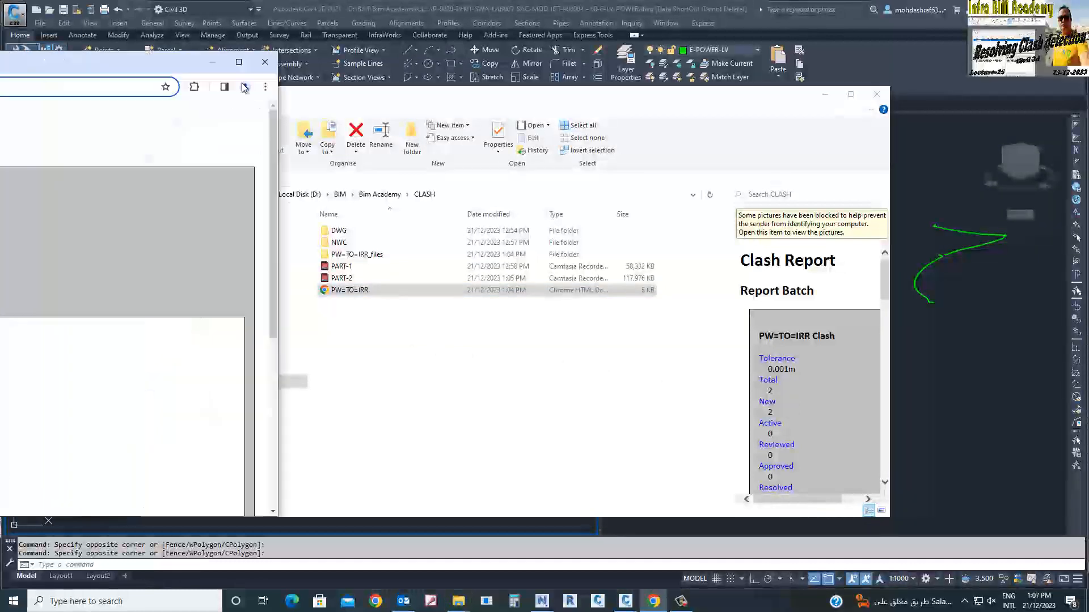
# Examine the distance and clash point coordinates of Clash1 in the clash report.
pyautogui.scroll(-2, 378, 325)
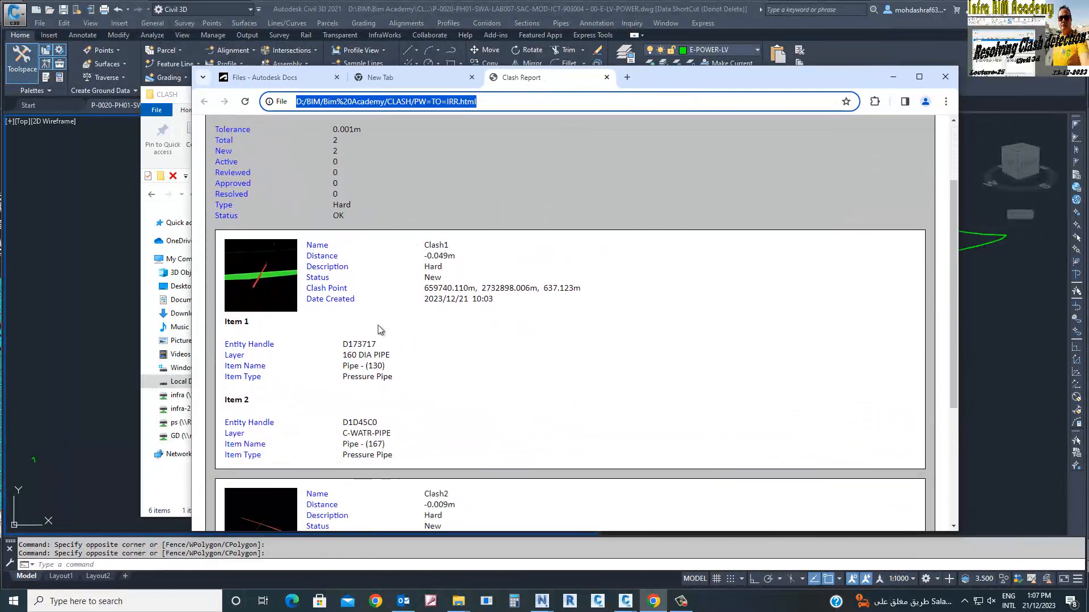
pyautogui.scroll(-1, 381, 338)
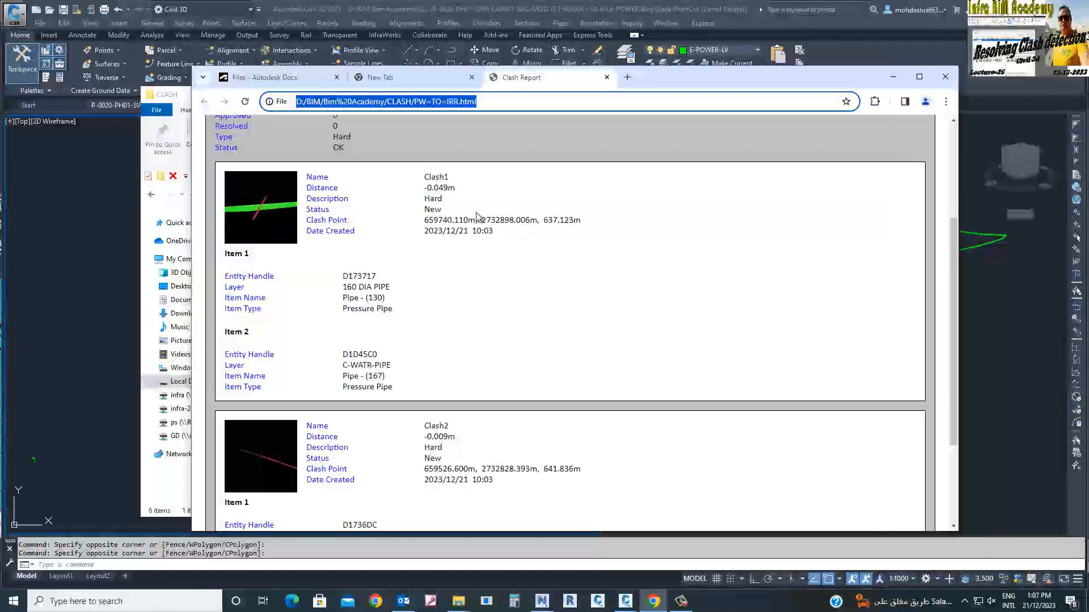
pyautogui.scroll(1, 458, 225)
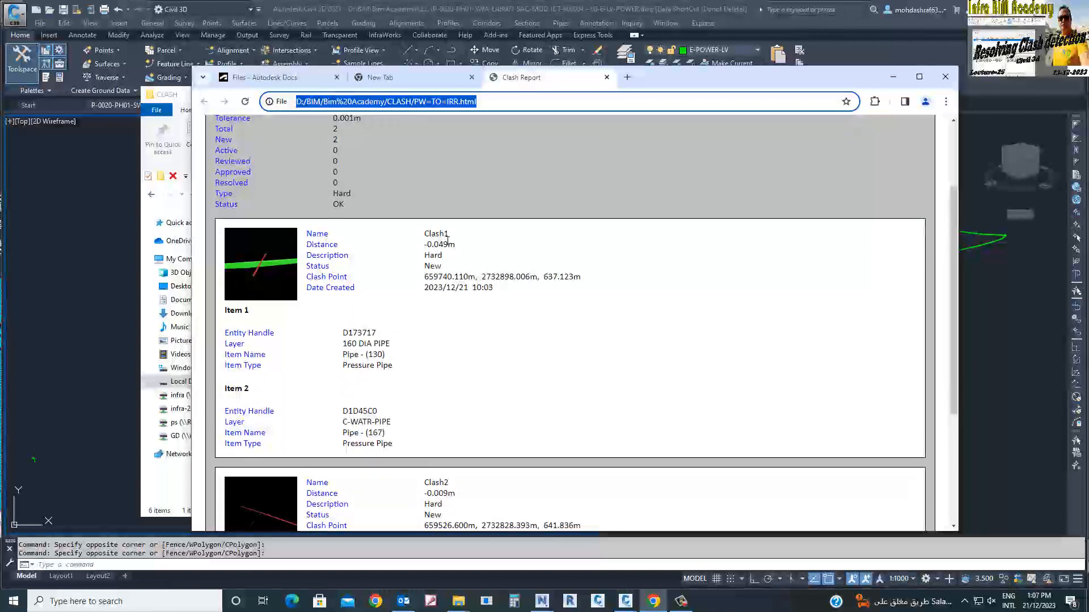
pyautogui.moveTo(424, 245); pyautogui.dragTo(456, 245)
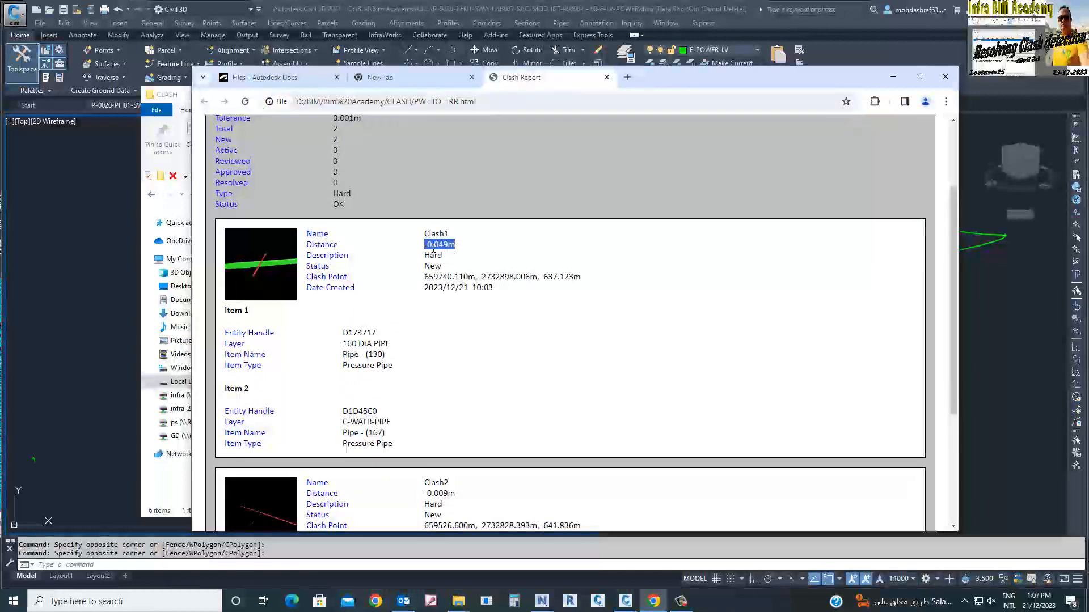
pyautogui.click(430, 278)
pyautogui.moveTo(432, 277); pyautogui.dragTo(581, 278)
pyautogui.click(543, 347)
# Examine the distance, clash point, creation date and enlarged image of Clash2 in the report.
pyautogui.scroll(-3, 543, 348)
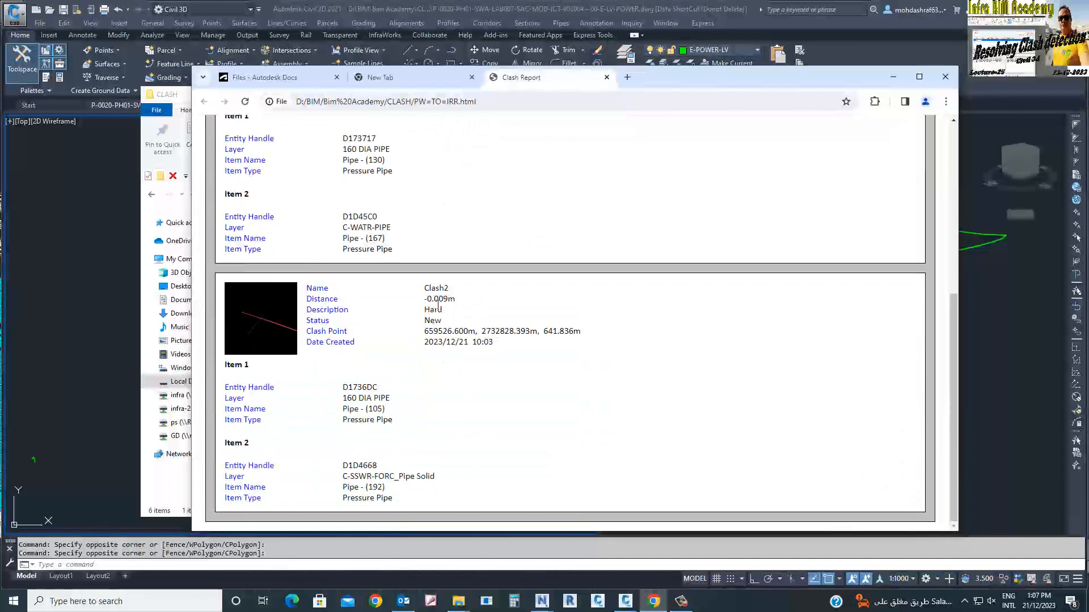
pyautogui.tripleClick(434, 299)
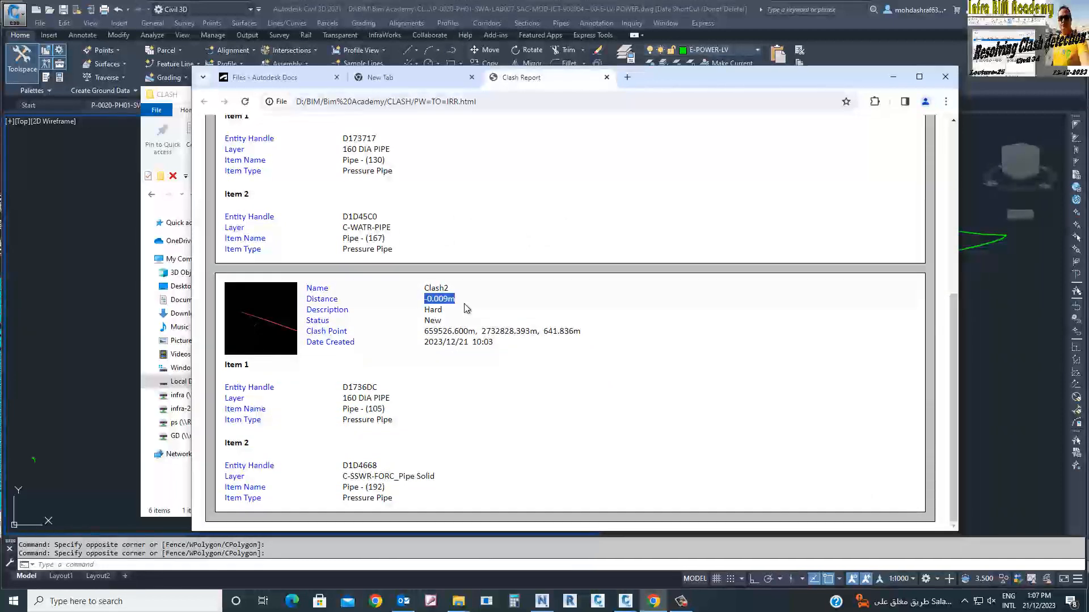
pyautogui.click(473, 384)
pyautogui.moveTo(427, 332); pyautogui.dragTo(569, 331)
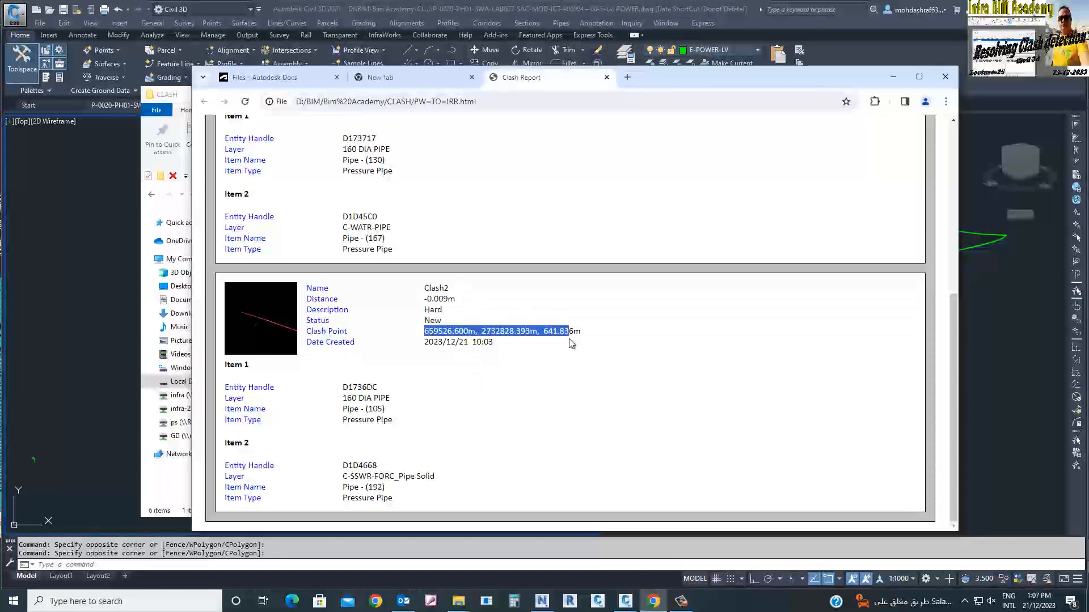
pyautogui.click(558, 363)
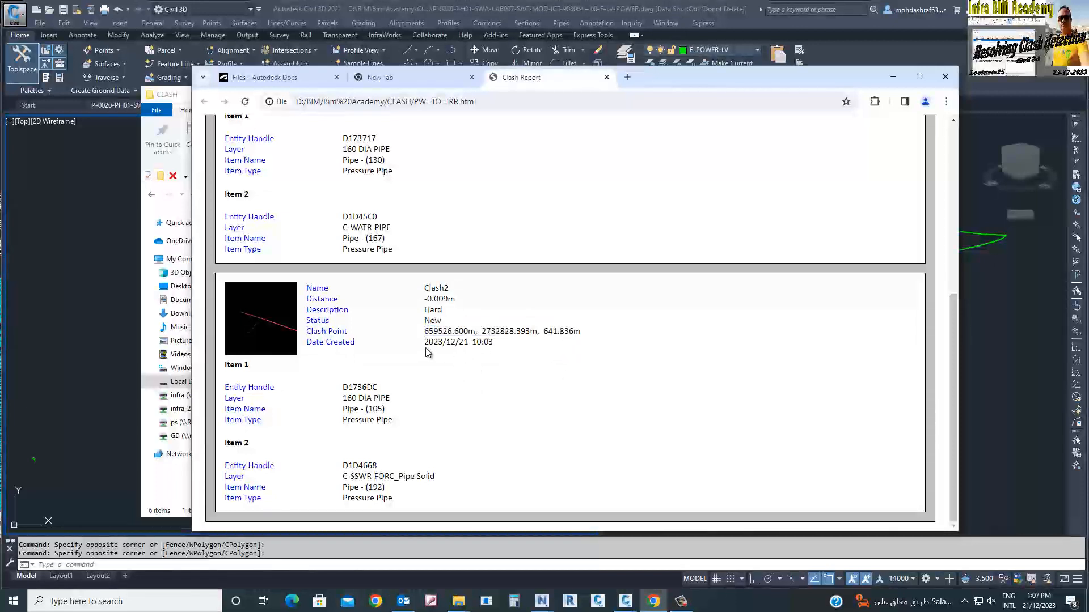
pyautogui.moveTo(425, 343); pyautogui.dragTo(510, 363)
pyautogui.click(510, 369)
pyautogui.click(263, 330)
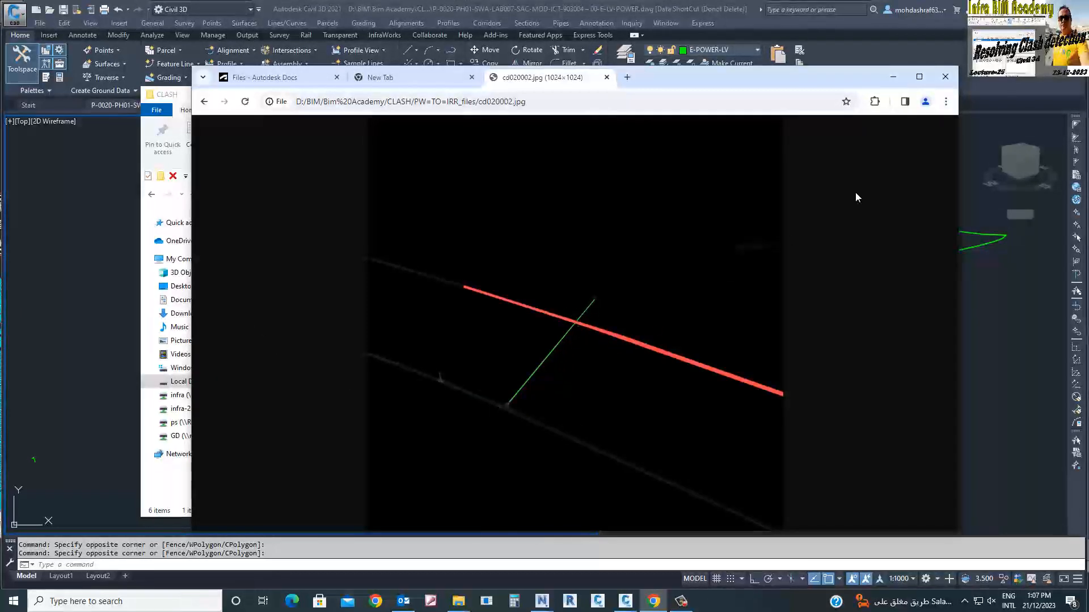
# Close the clash report, minimise the browser and the CLASH folder, and return to the E-LV-POWER drawing in Civil 3D.
pyautogui.click(606, 77)
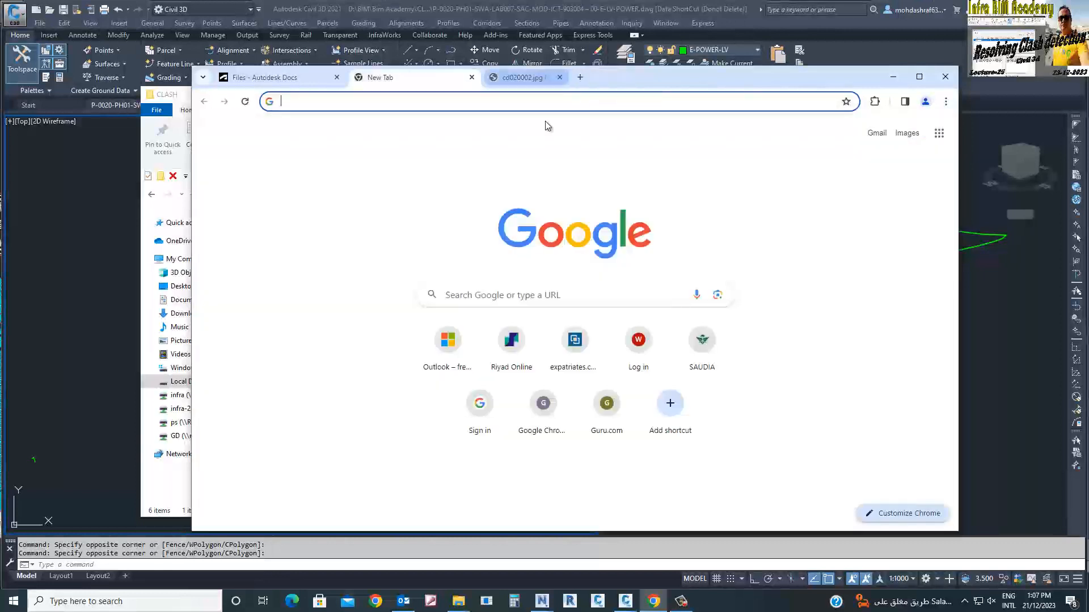
pyautogui.click(675, 176)
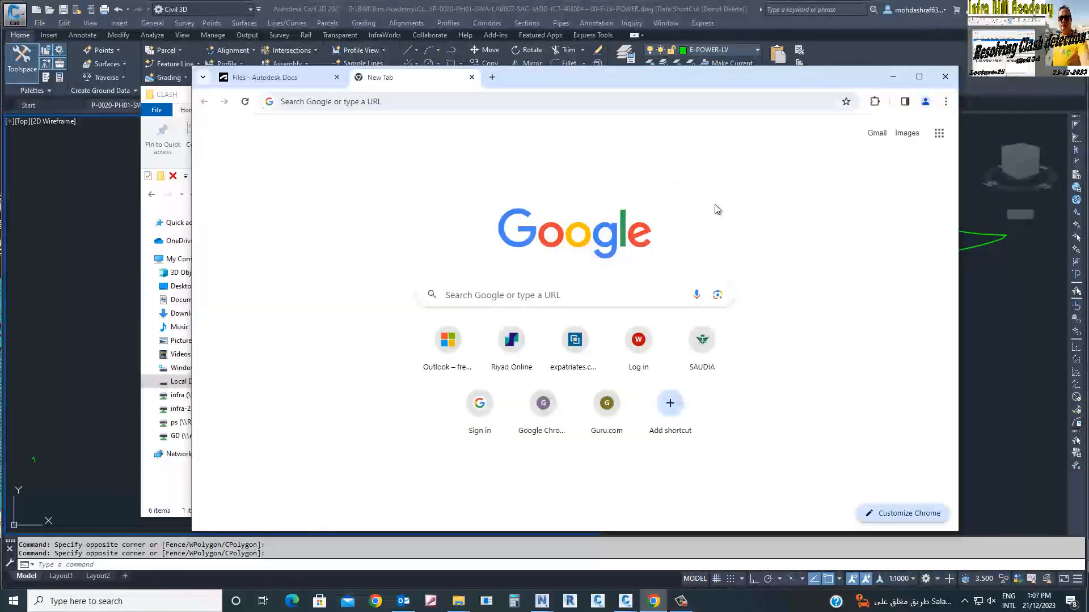
pyautogui.click(893, 77)
pyautogui.click(391, 322)
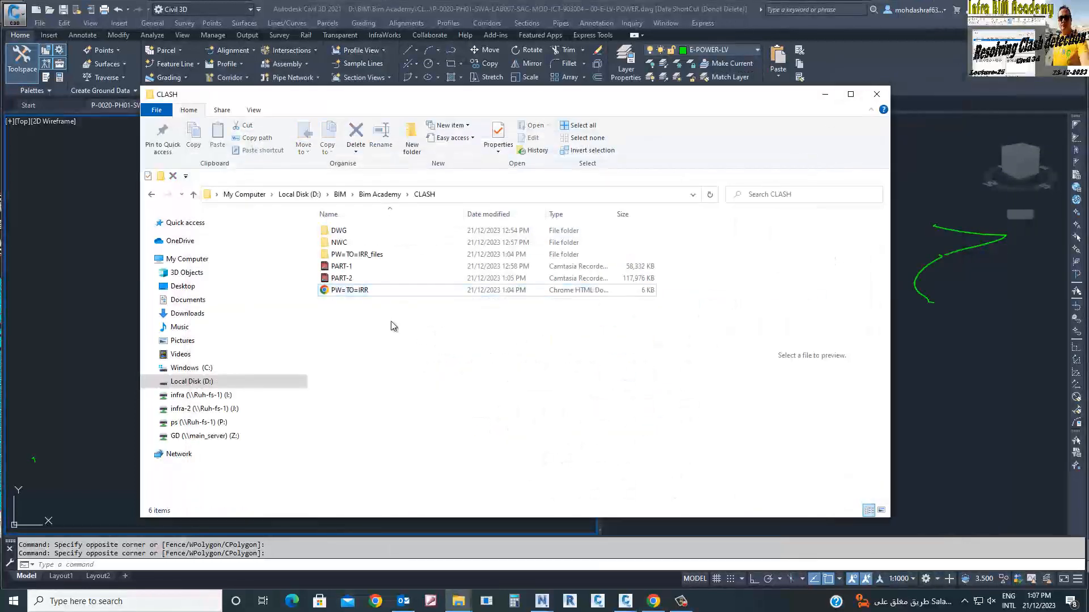
pyautogui.click(825, 94)
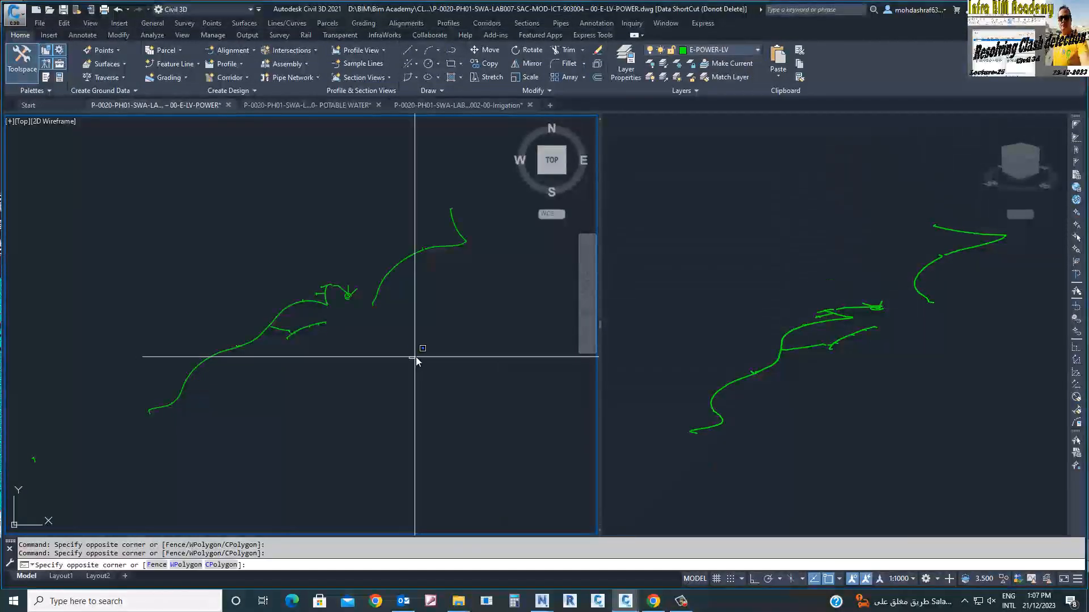
pyautogui.press('Escape')
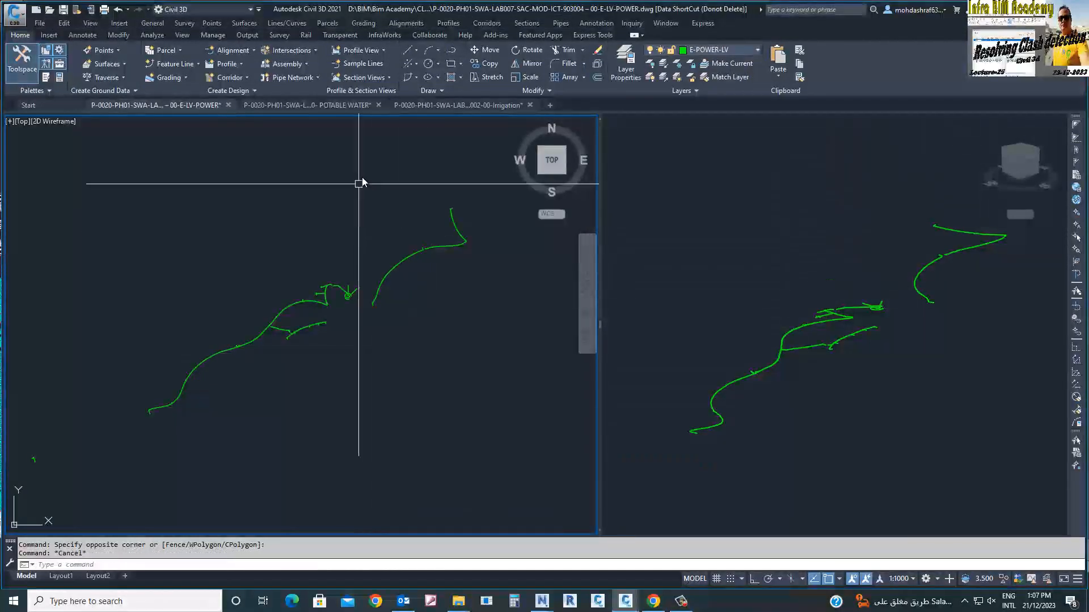
# Switch to the potable water drawing and bring the end of its short branch into the 3D viewport.
pyautogui.click(325, 105)
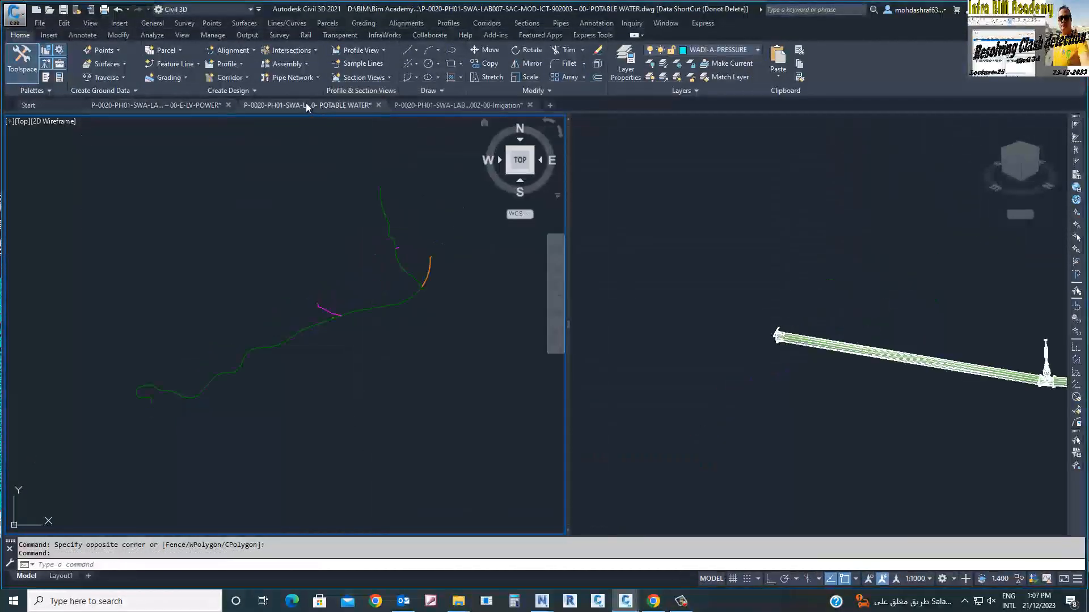
pyautogui.click(719, 393)
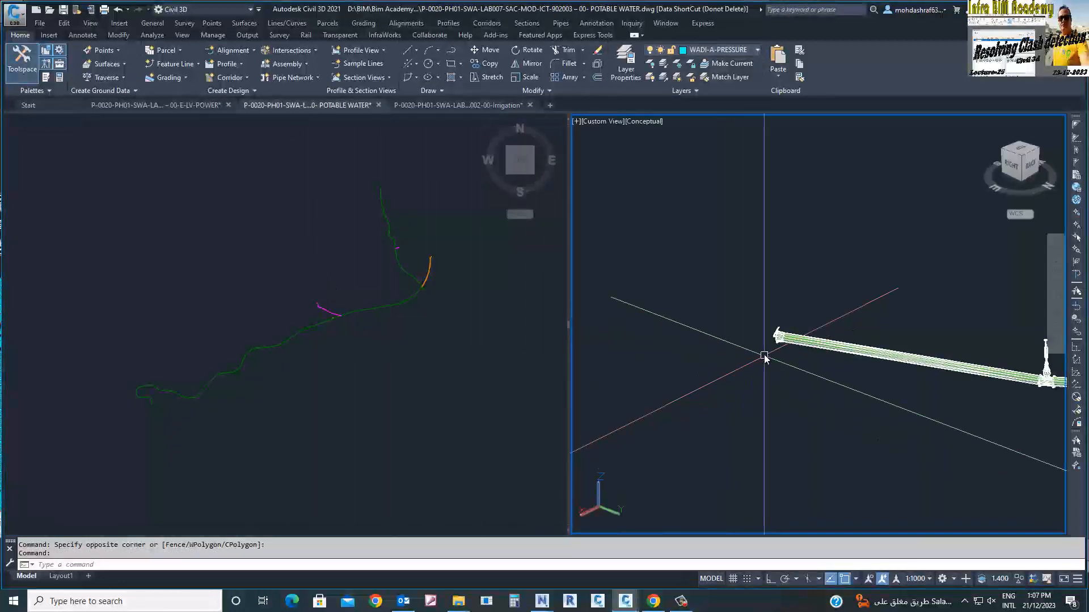
pyautogui.click(409, 373)
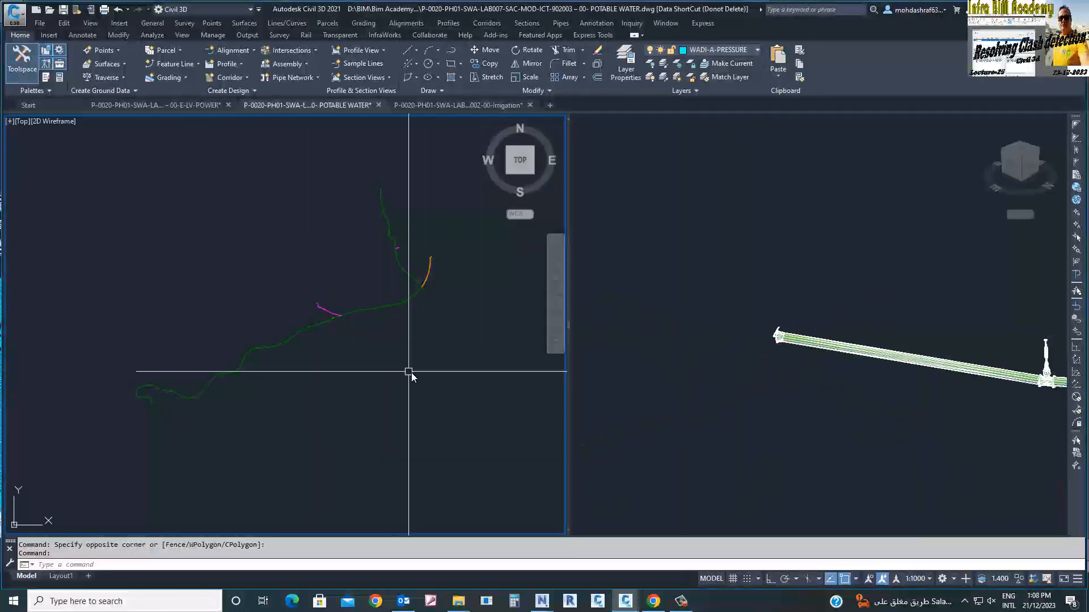
pyautogui.press('Escape')
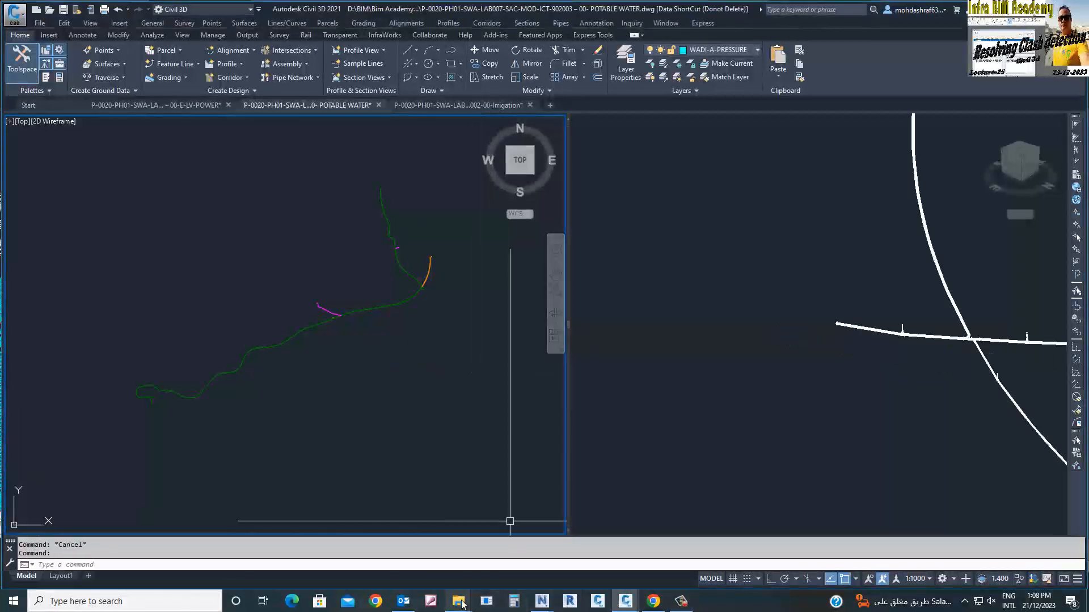
# Reopen the PW=TO=IRR clash report to read Clash1's clash point coordinates, and return to the potable water drawing.
pyautogui.moveTo(458, 601)
pyautogui.click(403, 545)
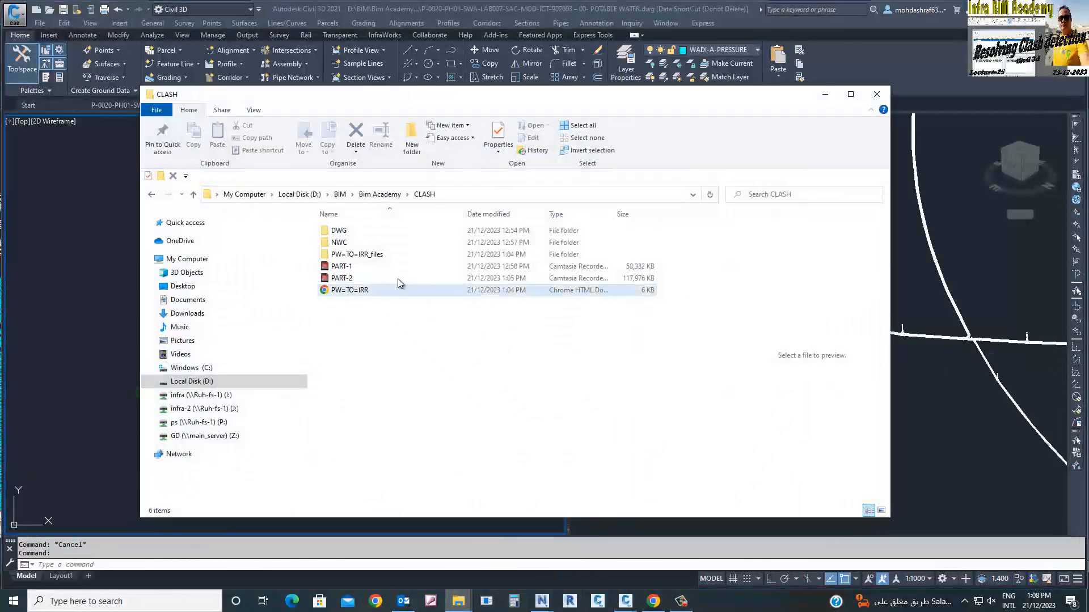
pyautogui.doubleClick(386, 306)
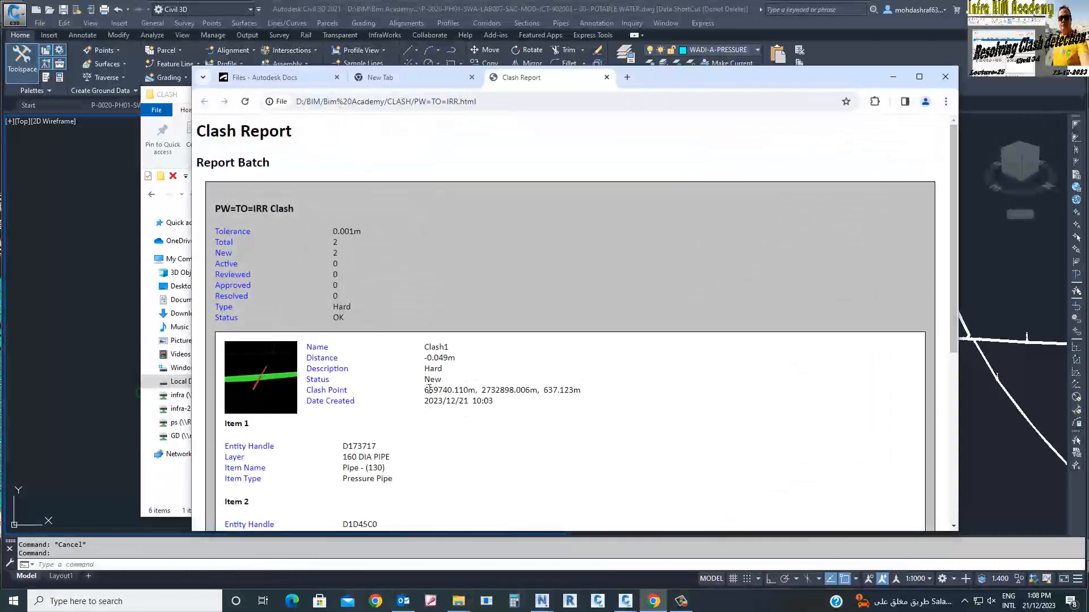
pyautogui.moveTo(425, 390); pyautogui.dragTo(566, 392)
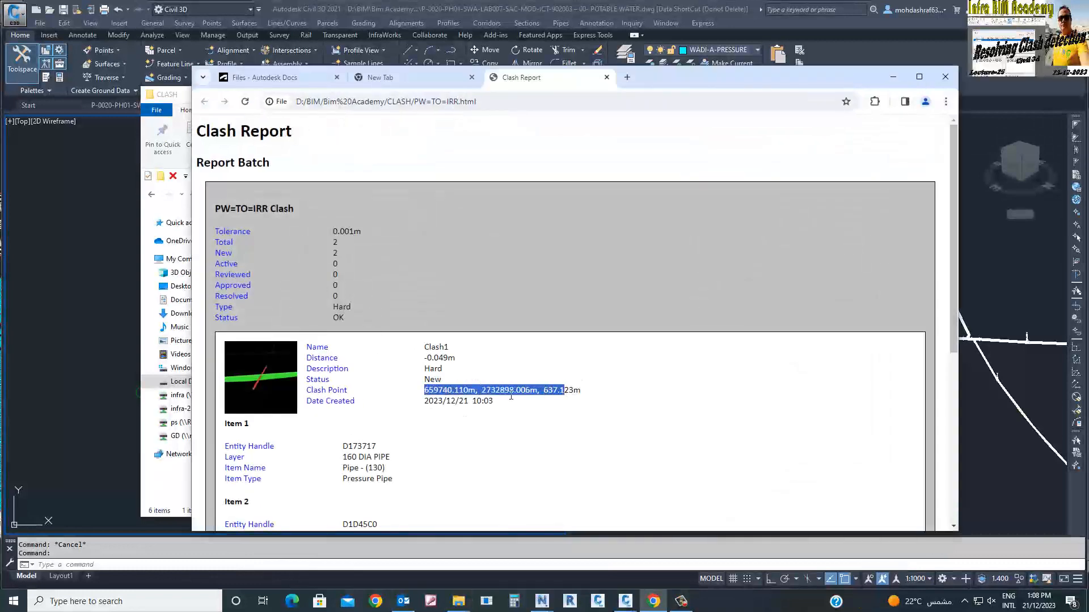
pyautogui.click(893, 77)
pyautogui.click(826, 94)
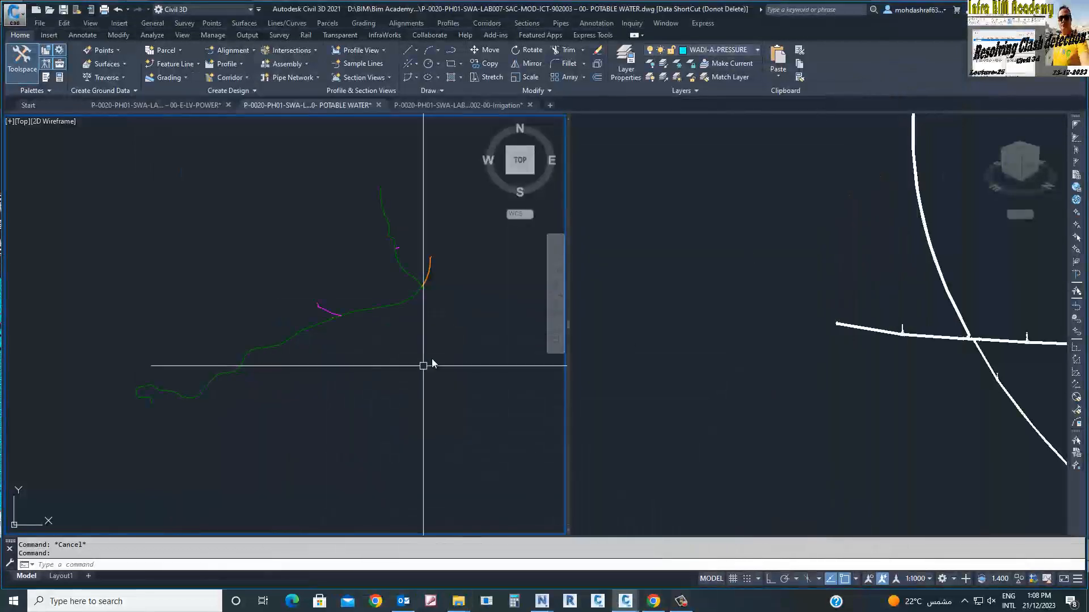
# Move the end fitting of the short potable water branch down 0.75 m, from 0,0,0 to 0,0,-.75.
pyautogui.click(808, 352)
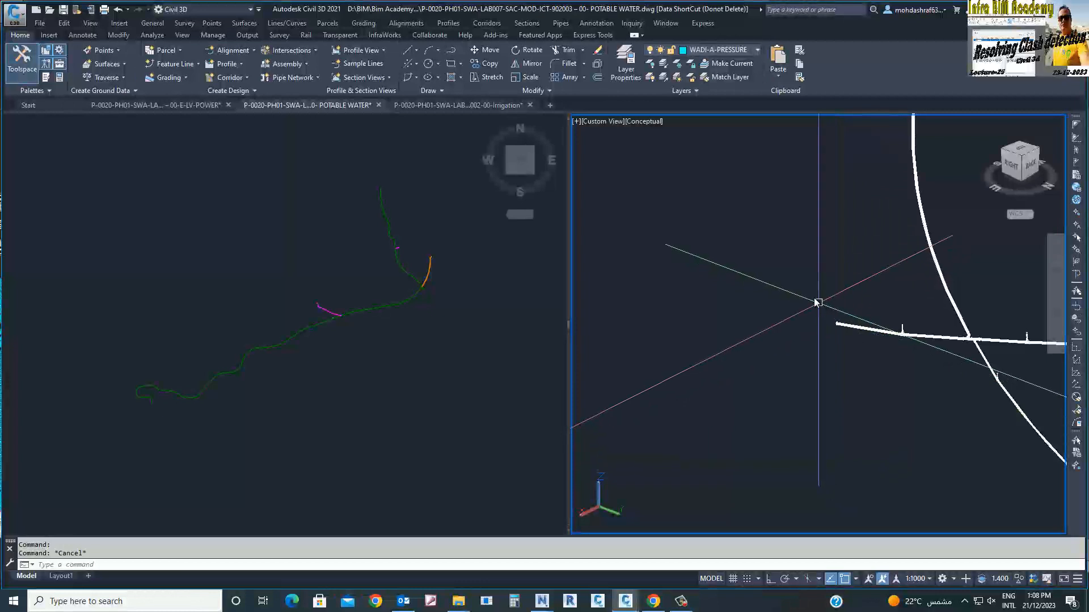
pyautogui.write('m')
pyautogui.press('Return')
pyautogui.click(794, 273)
pyautogui.click(841, 340)
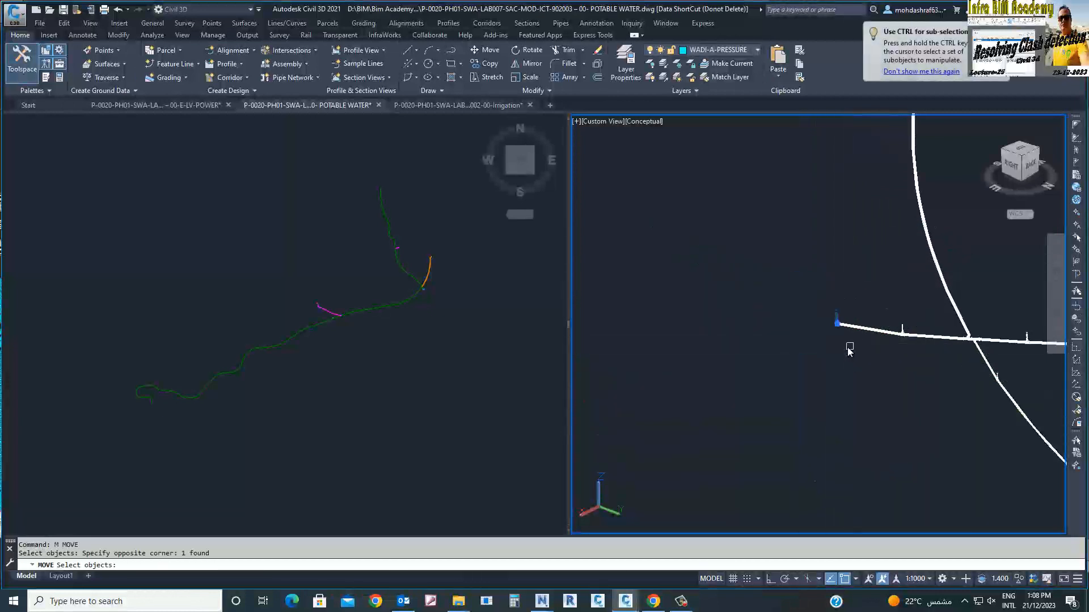
pyautogui.press('Return')
pyautogui.click(441, 294)
pyautogui.scroll(4, 441, 295)
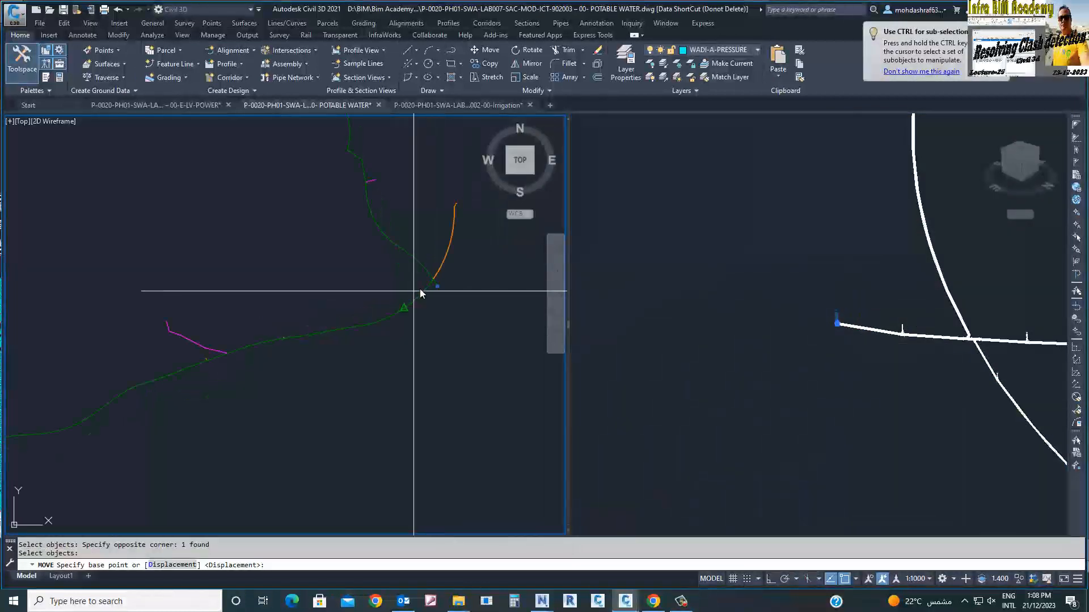
pyautogui.scroll(6, 445, 286)
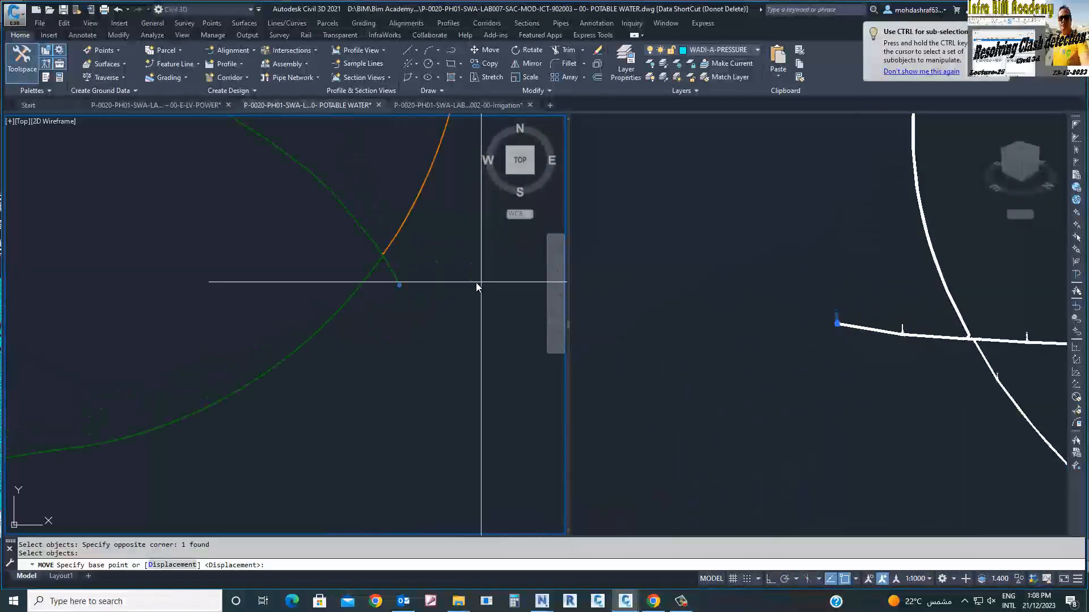
pyautogui.click(831, 347)
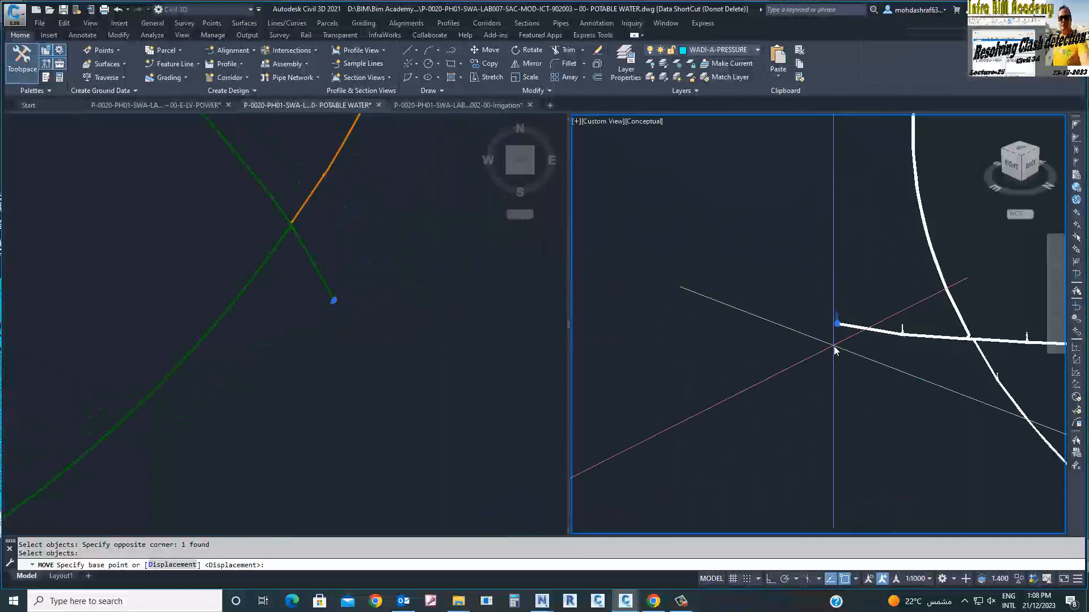
pyautogui.write('0,0,0')
pyautogui.press('Return')
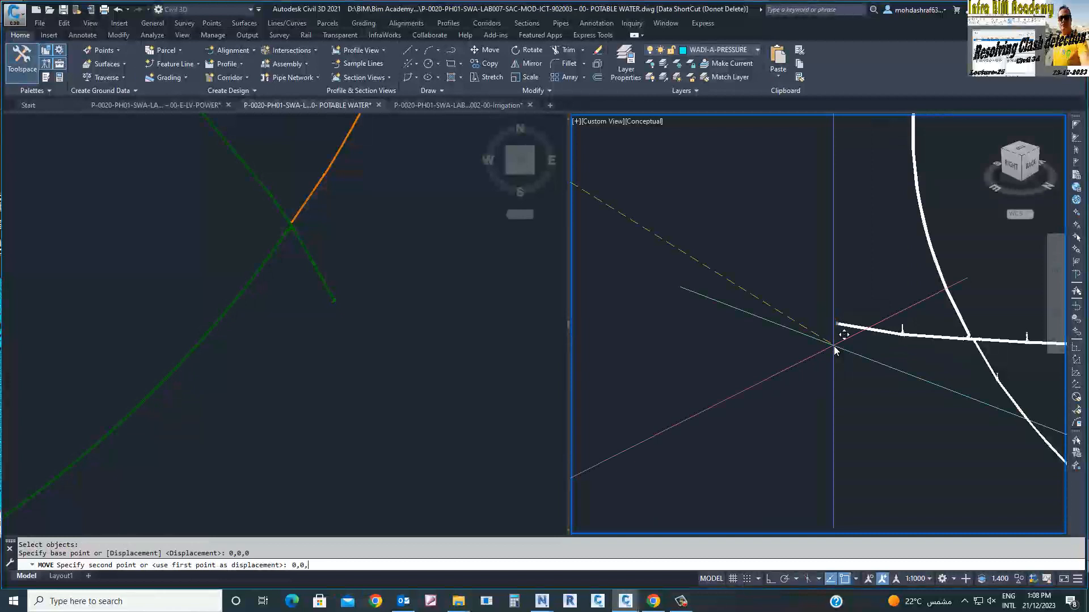
pyautogui.write('0,0,-.7')
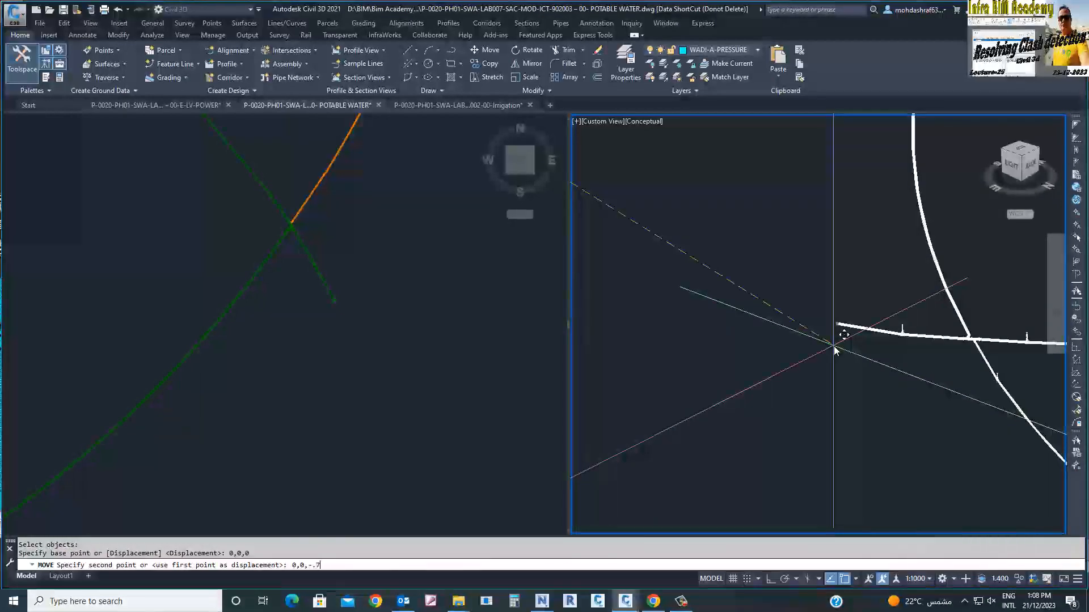
pyautogui.write('5')
pyautogui.press('Return')
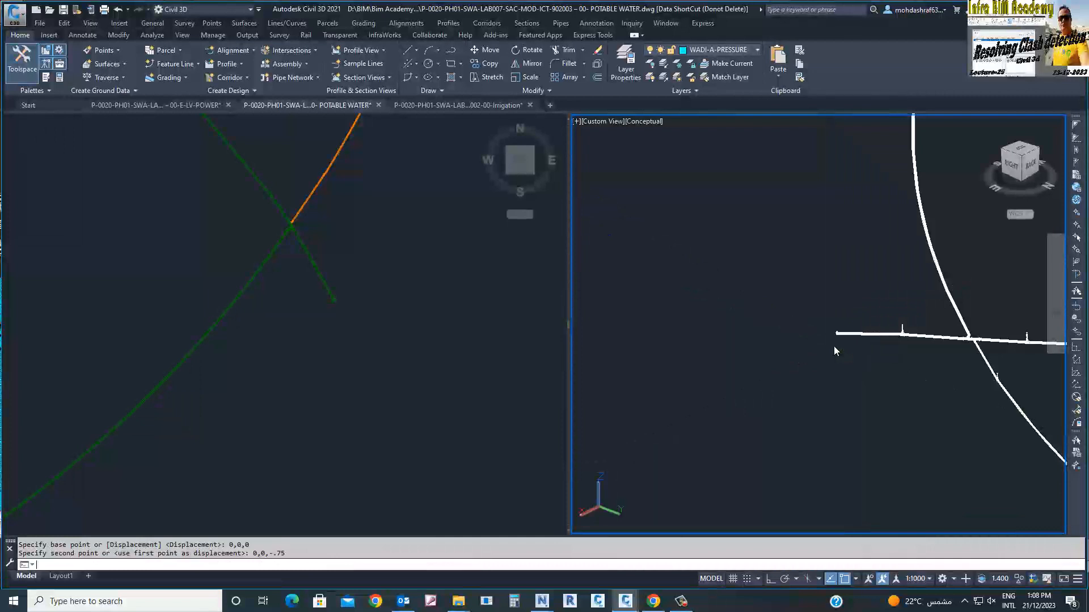
# Inspect the lowered potable water branch and its fittings in the Object Viewer, and clear the selection.
pyautogui.scroll(1, 835, 392)
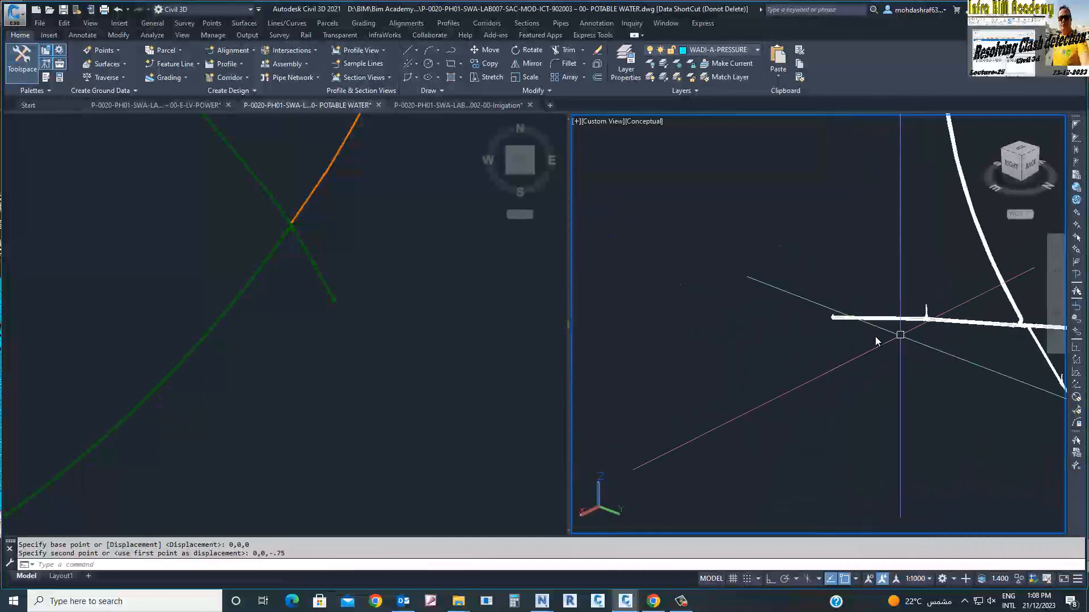
pyautogui.click(373, 337)
pyautogui.click(372, 233)
pyautogui.click(303, 338)
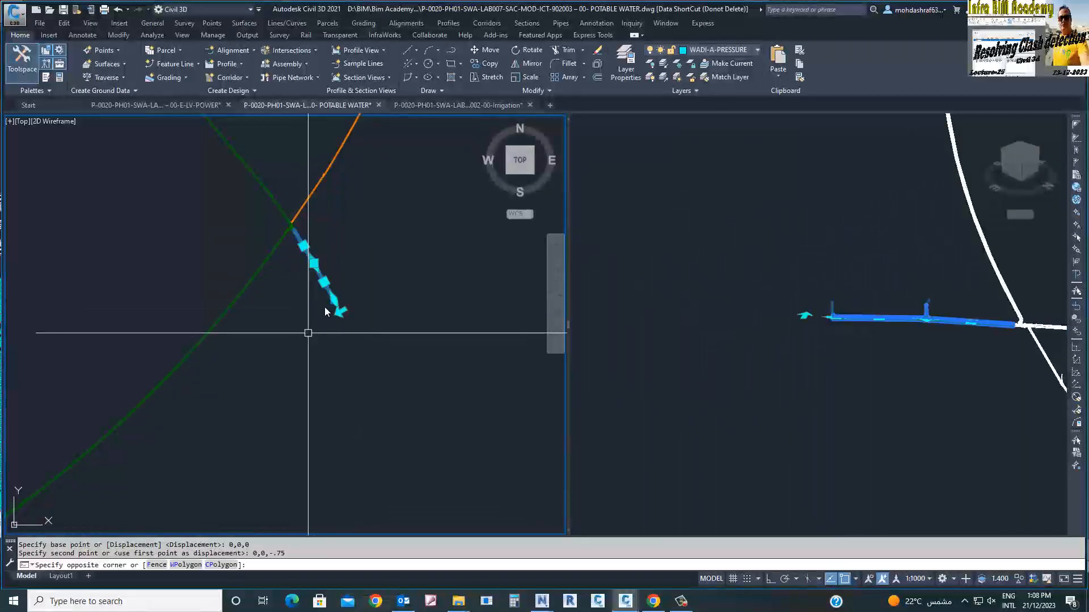
pyautogui.rightClick(324, 307)
pyautogui.click(369, 474)
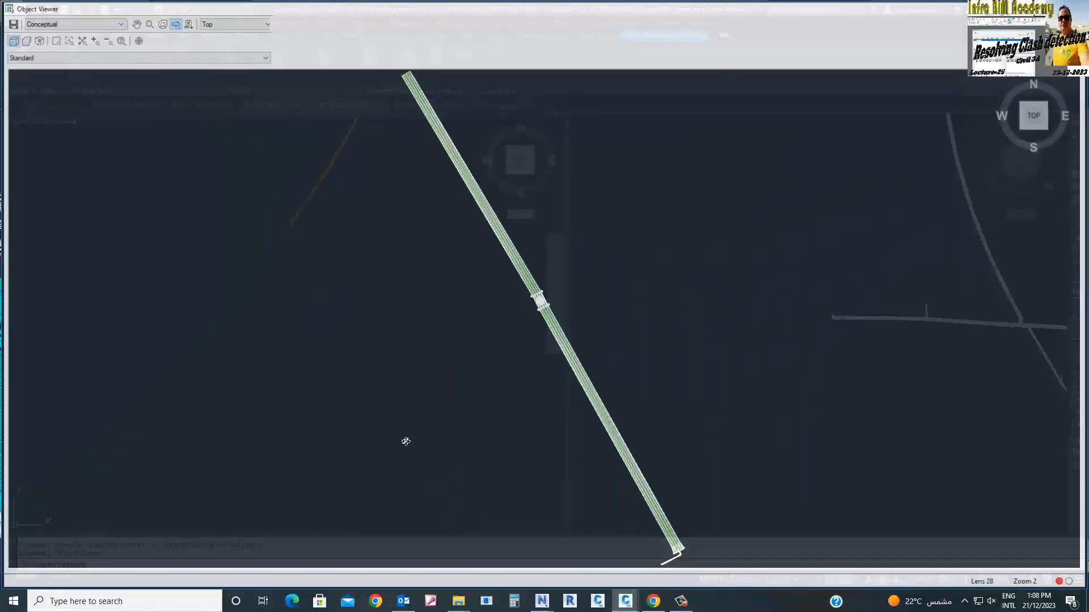
pyautogui.moveTo(404, 440); pyautogui.dragTo(614, 321)
pyautogui.press('Escape')
pyautogui.press('Escape')
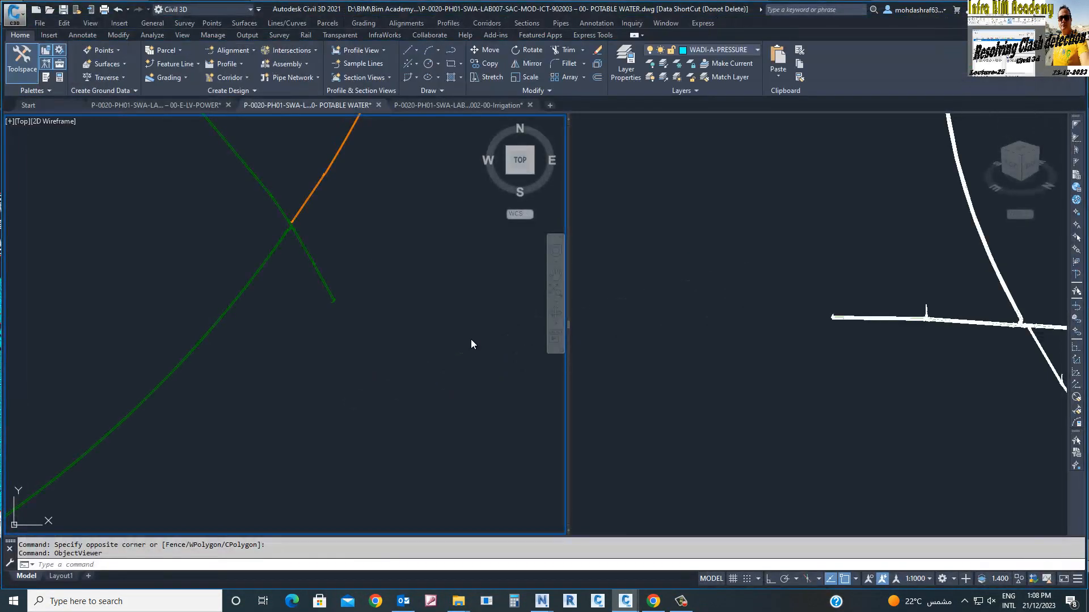
# Save the potable water drawing and switch to the irrigation drawing.
pyautogui.scroll(-5, 417, 276)
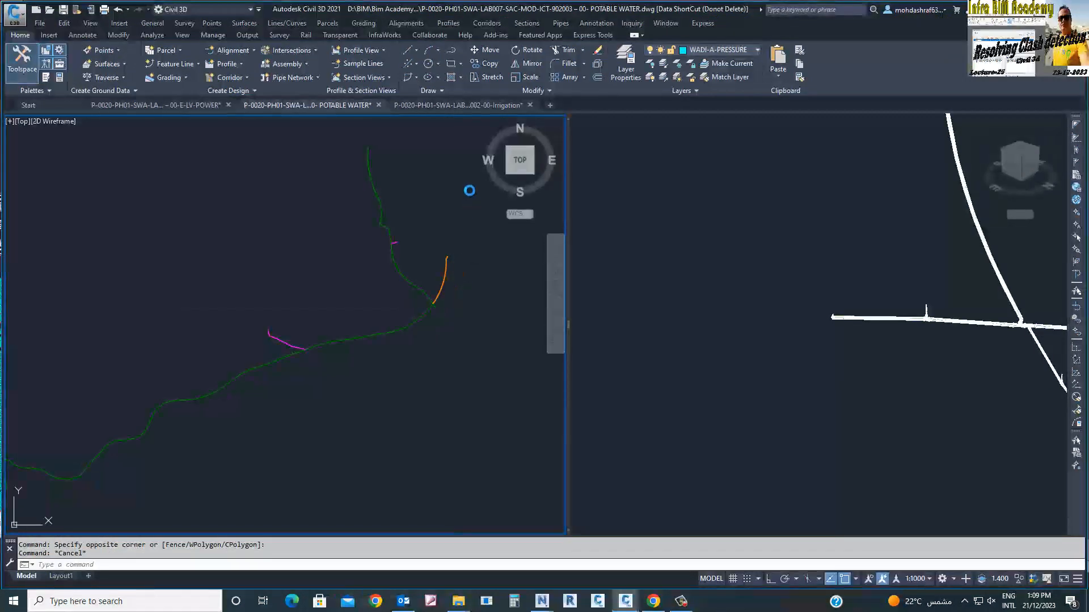
pyautogui.hotkey('ctrl', 's')
pyautogui.click(469, 106)
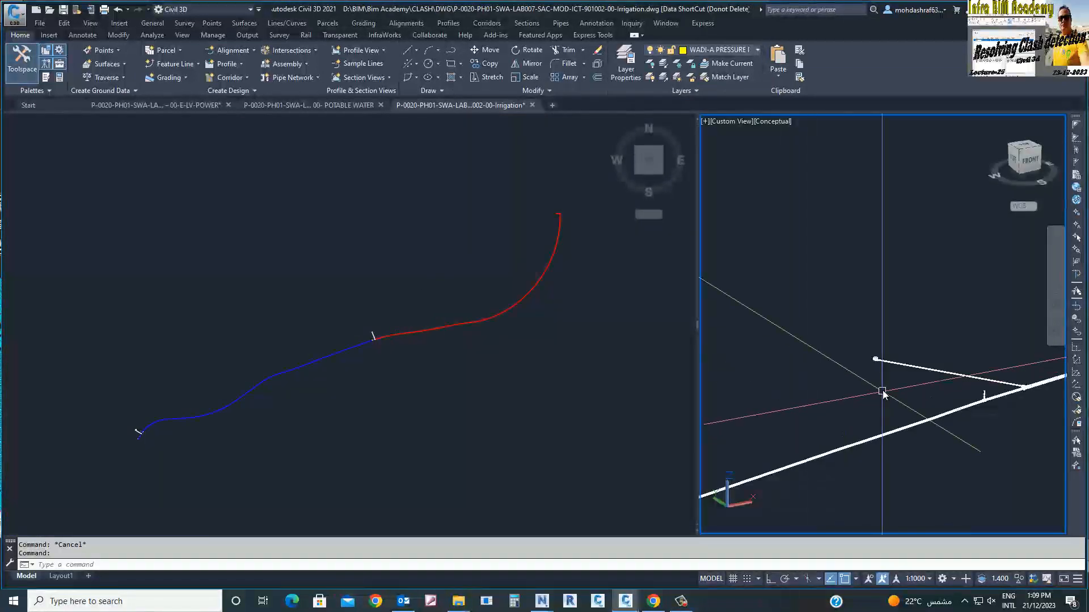
# Move the end structure of the irrigation branch at the blue-red pipe junction up 0.75 m, from 0,0,0 to 0,0,.75.
pyautogui.scroll(3, 875, 380)
pyautogui.moveTo(875, 384); pyautogui.dragTo(826, 361, button='middle')
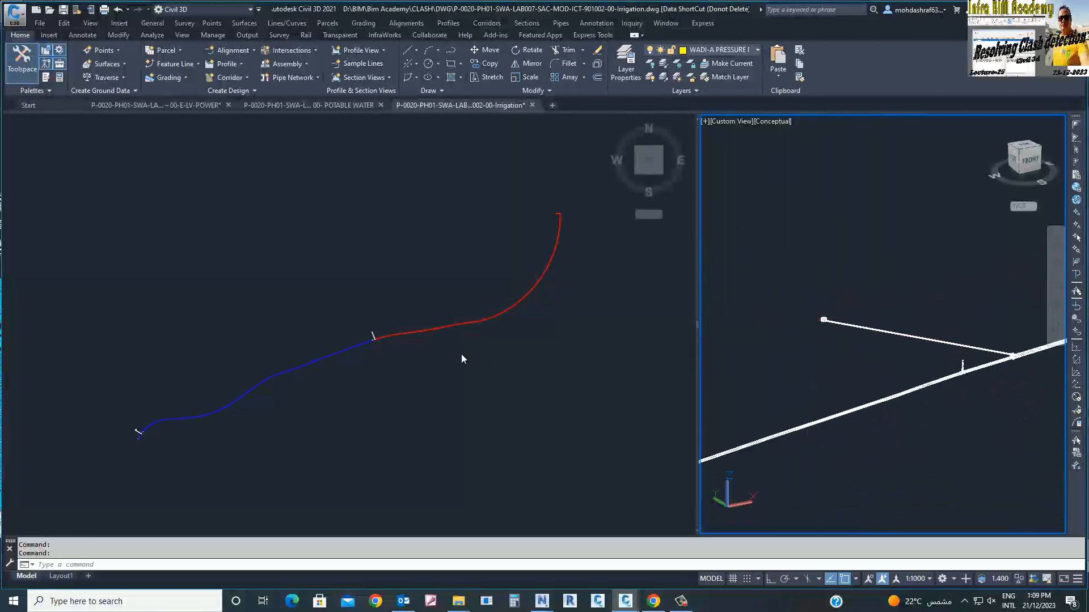
pyautogui.click(372, 340)
pyautogui.scroll(5, 370, 338)
pyautogui.scroll(2, 415, 317)
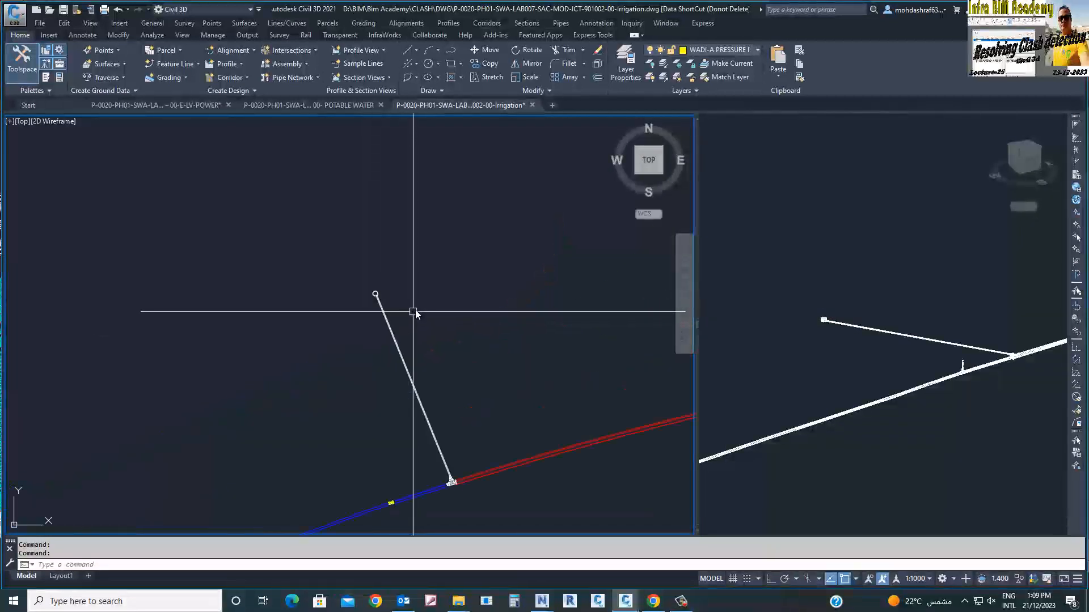
pyautogui.write('m')
pyautogui.press('Return')
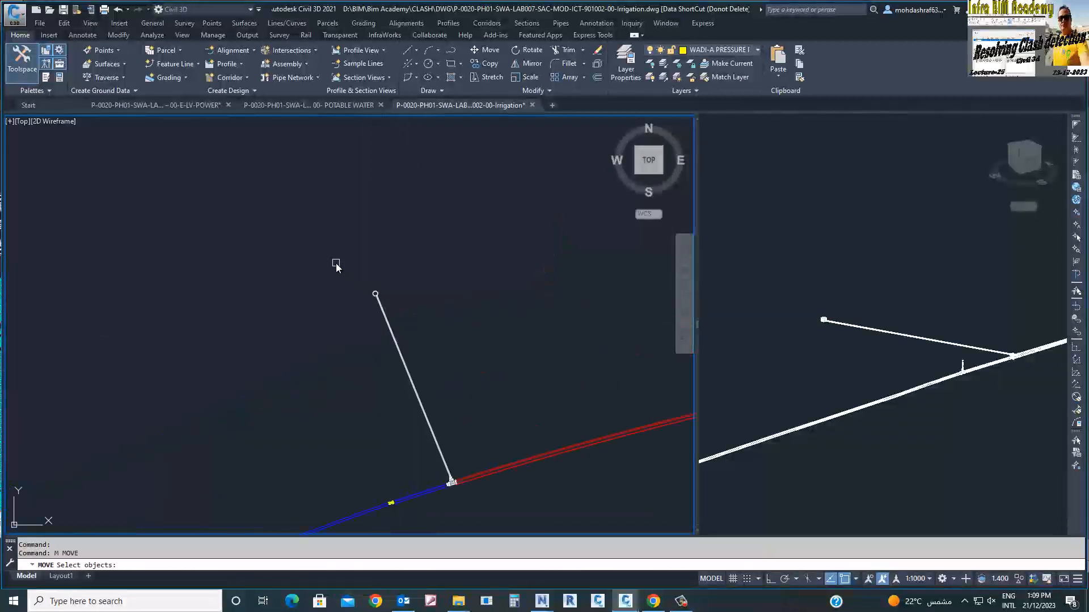
pyautogui.click(335, 263)
pyautogui.click(402, 333)
pyautogui.press('Return')
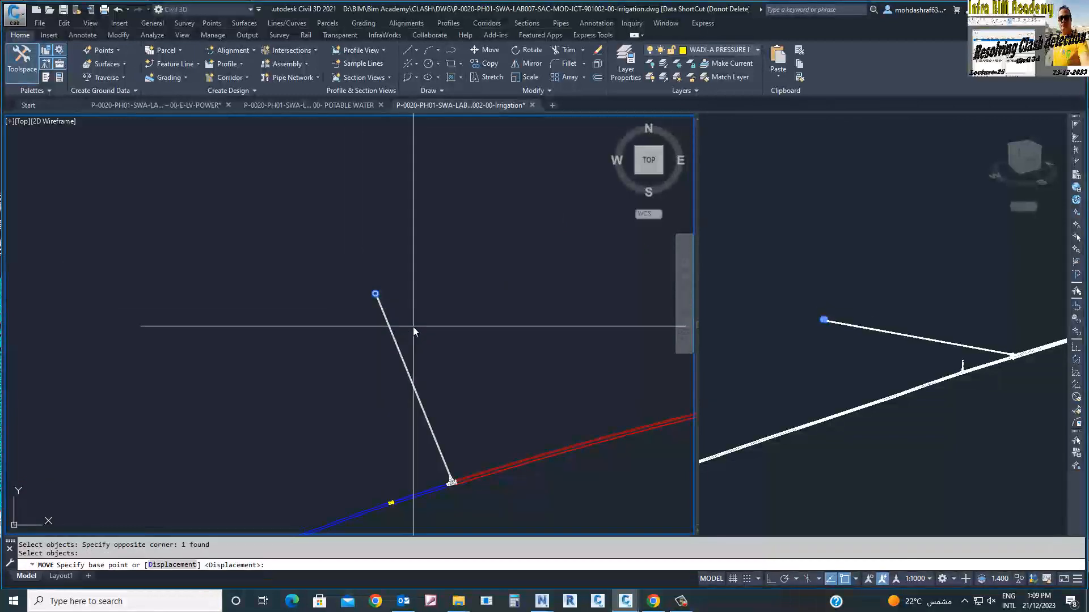
pyautogui.write('0,0,0')
pyautogui.press('Return')
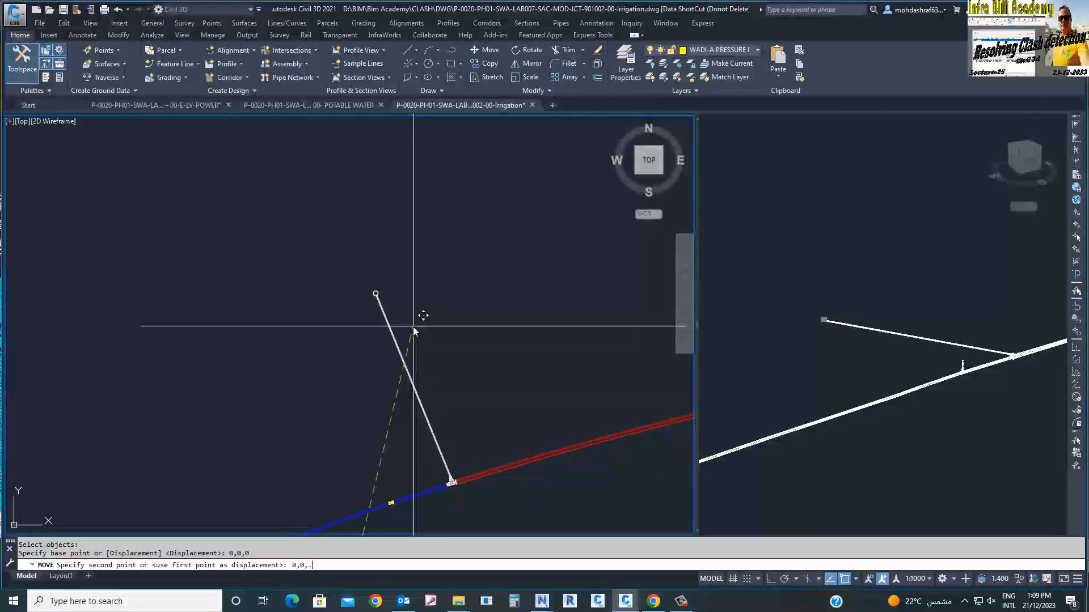
pyautogui.press('Return')
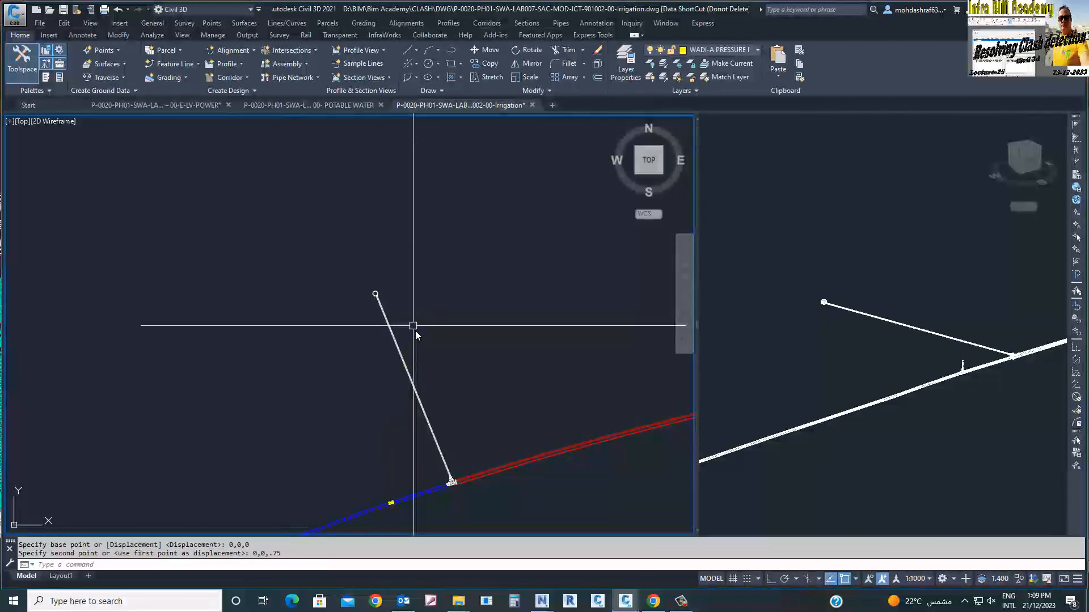
# Clear the stray selection window and save the irrigation drawing.
pyautogui.click(272, 207)
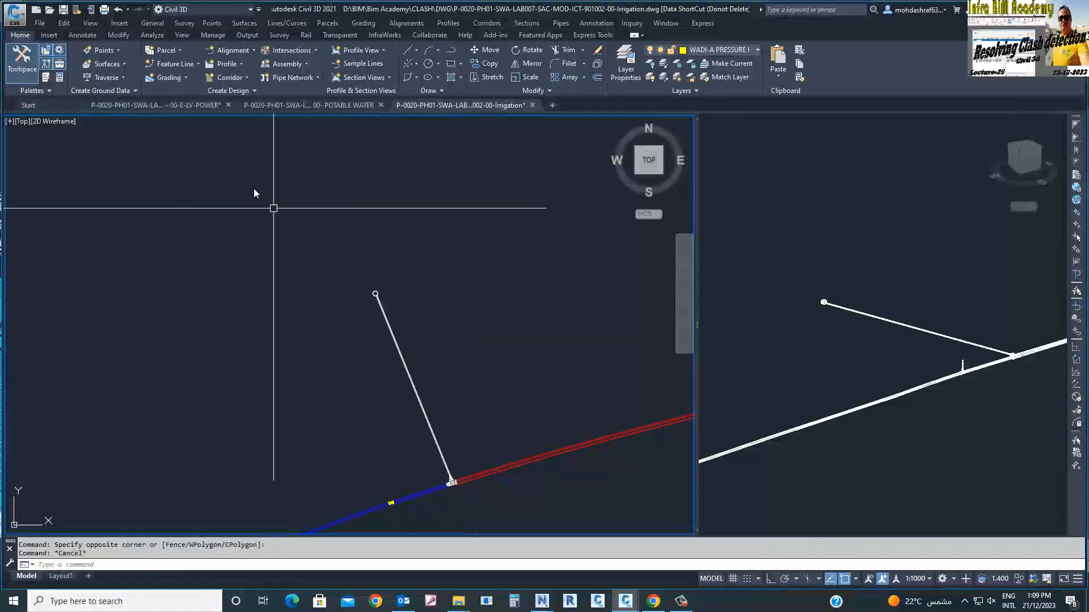
pyautogui.press('Escape')
pyautogui.scroll(-5, 532, 362)
pyautogui.scroll(-6, 491, 299)
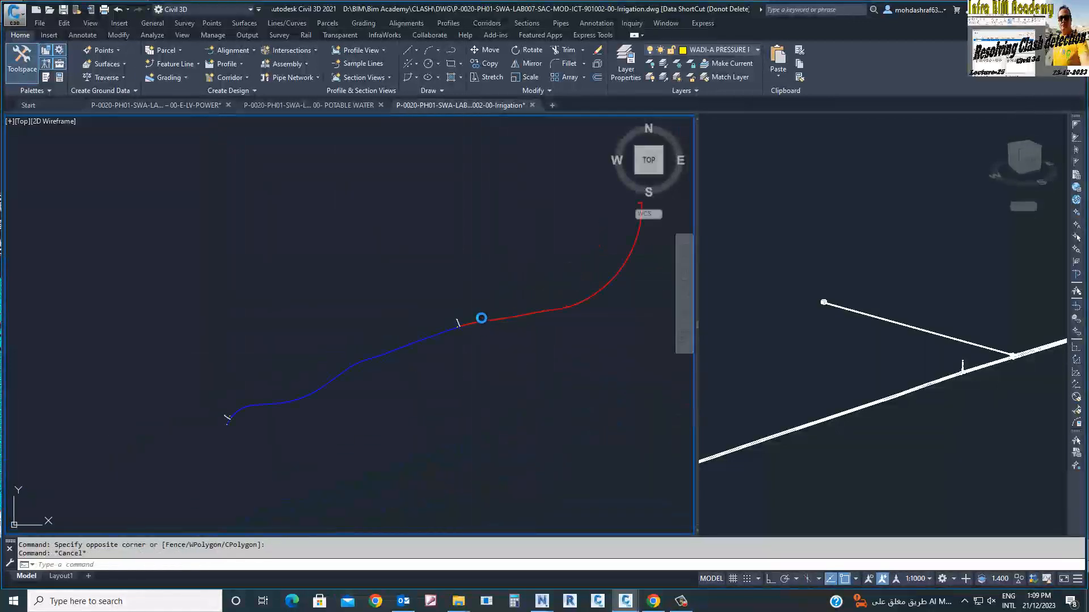
pyautogui.hotkey('ctrl', 's')
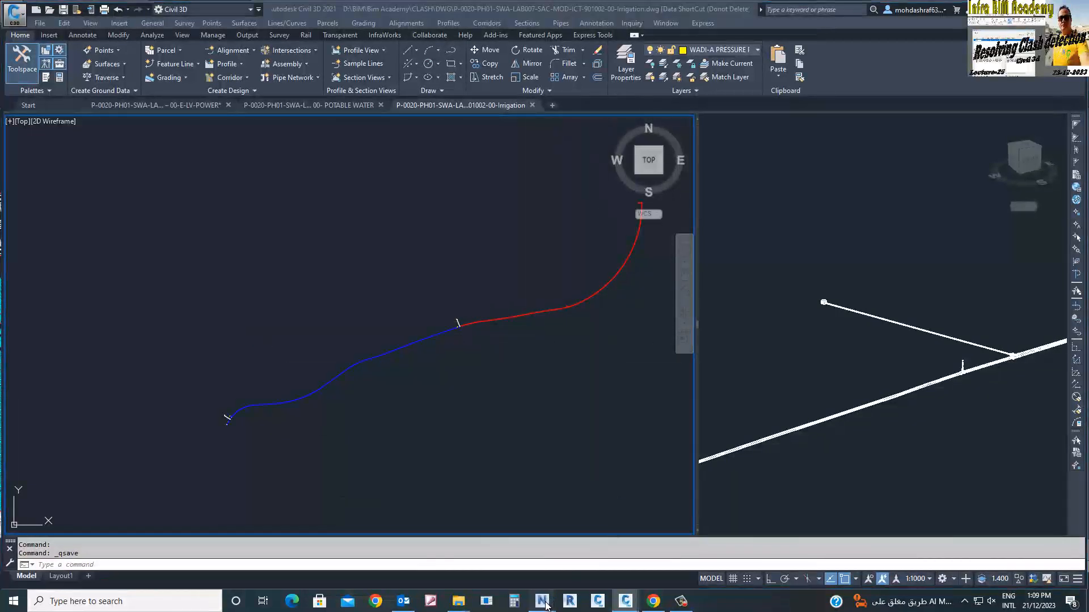
# Switch to Navisworks and save the model as a file set named UTILITIES CLASH in the NWC folder under CLASH.
pyautogui.moveTo(542, 600)
pyautogui.click(605, 544)
pyautogui.scroll(-5, 506, 287)
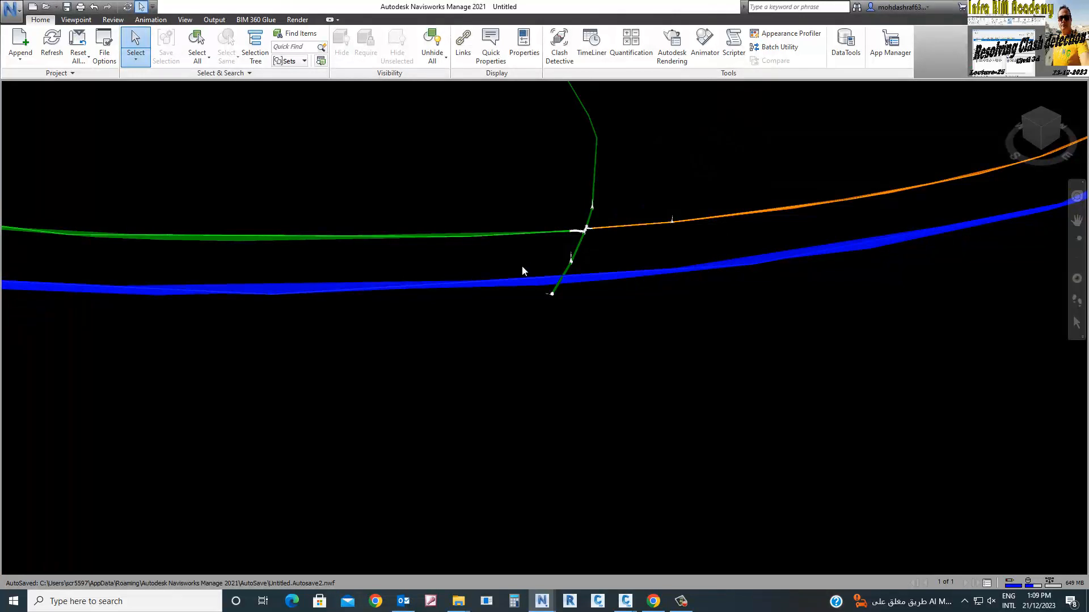
pyautogui.hotkey('ctrl', 's')
pyautogui.click(587, 203)
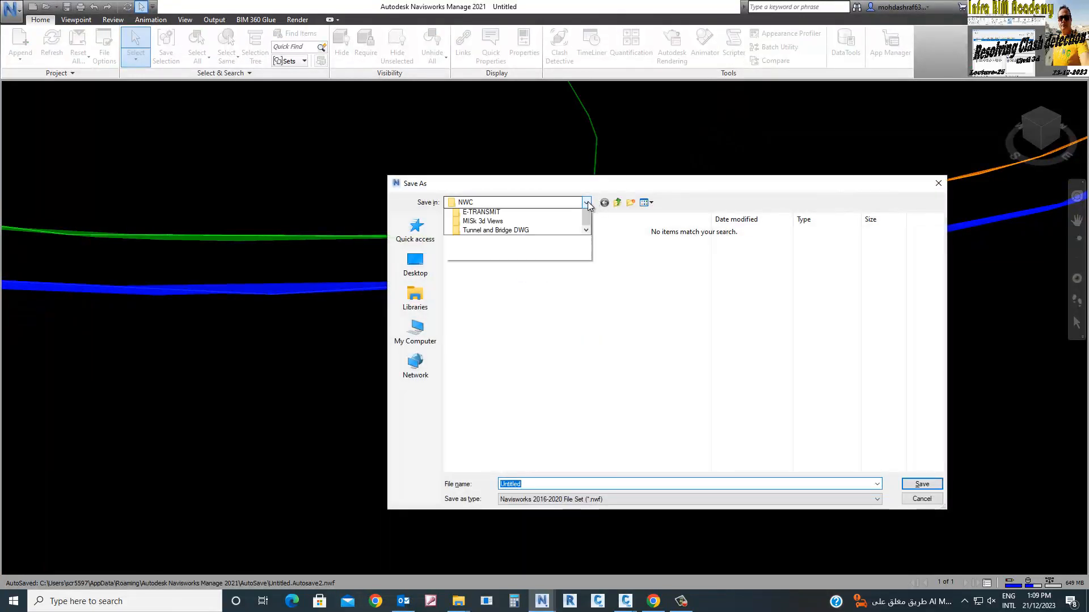
pyautogui.click(503, 334)
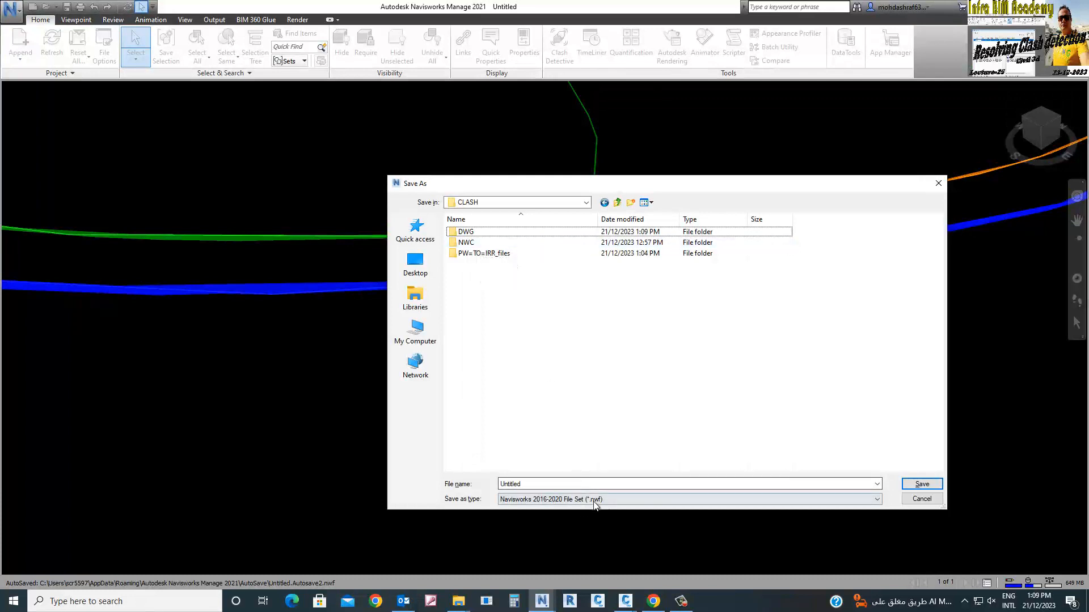
pyautogui.doubleClick(476, 242)
pyautogui.click(544, 483)
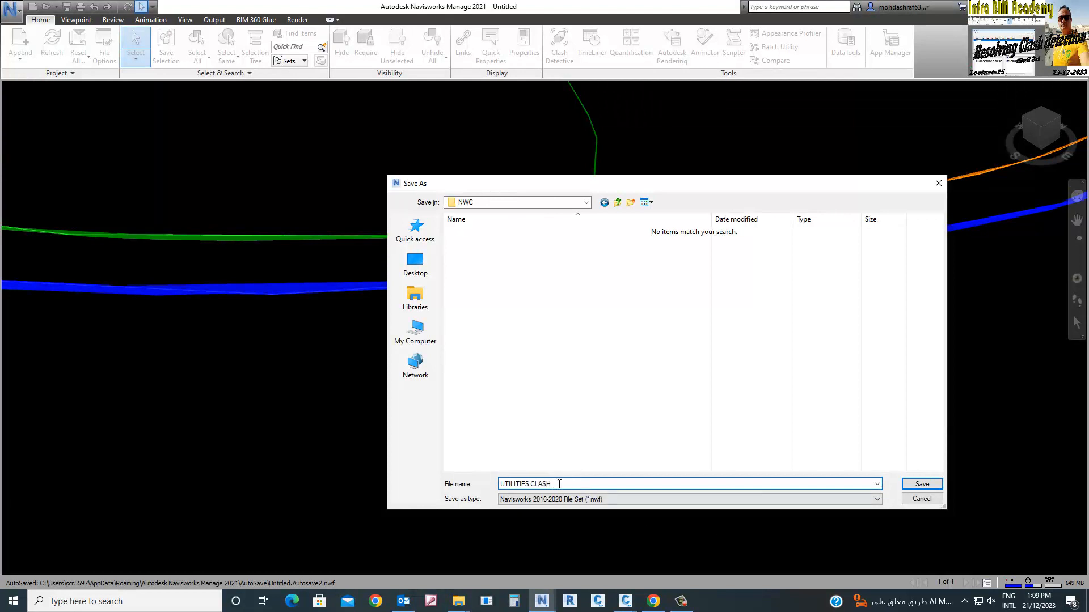
pyautogui.click(909, 485)
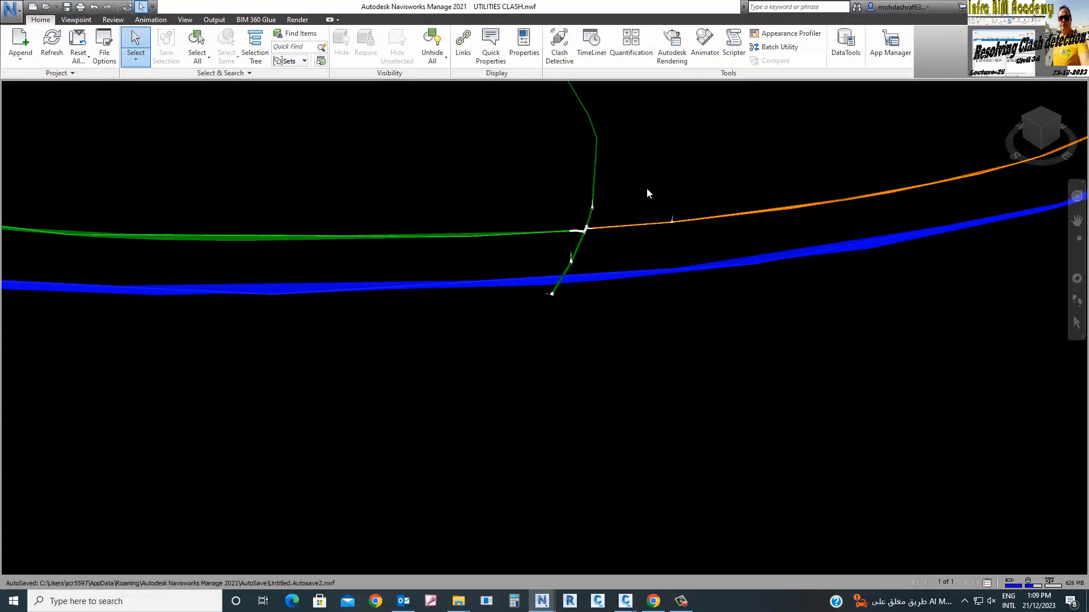
# Return to Civil 3D and export the irrigation drawing with NWCOUT to the CLASH\NWC folder, replacing the existing NWC file.
pyautogui.hotkey('alt', 'Tab')
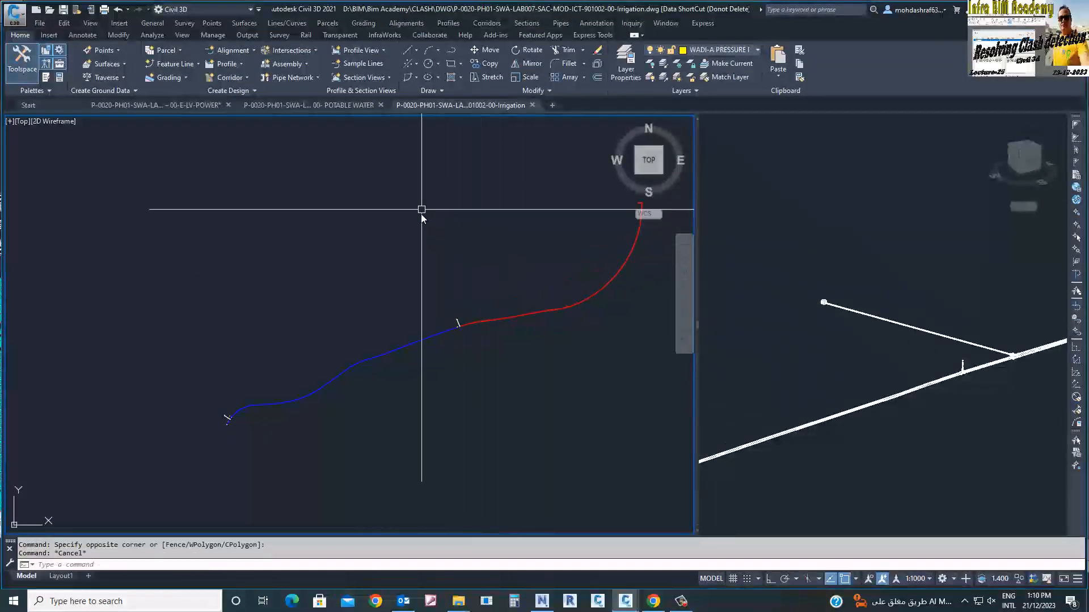
pyautogui.press('Escape')
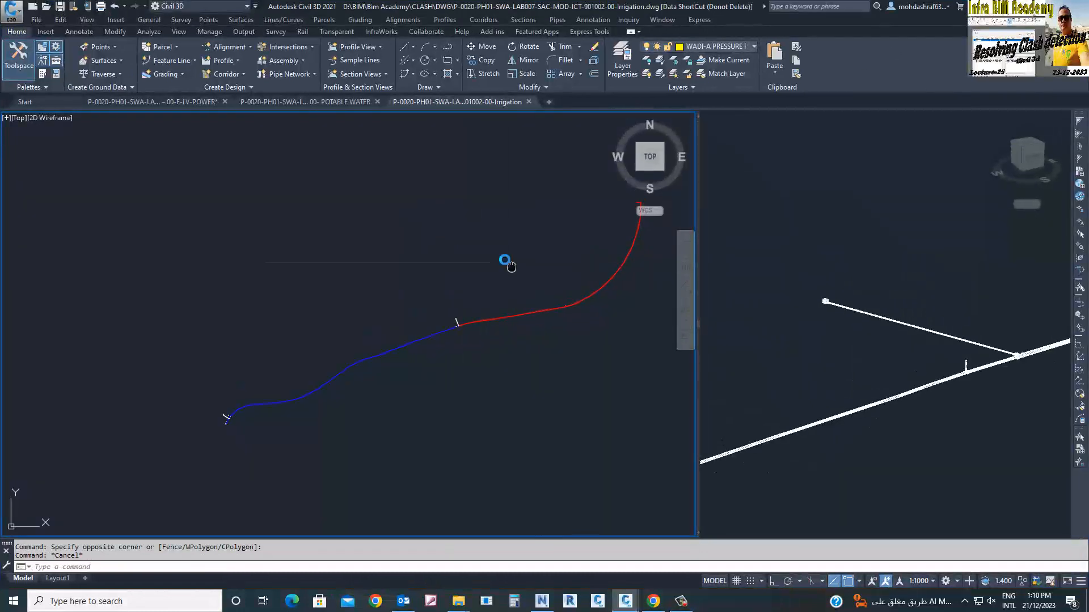
pyautogui.moveTo(509, 264); pyautogui.dragTo(457, 265, button='middle')
pyautogui.press('Escape')
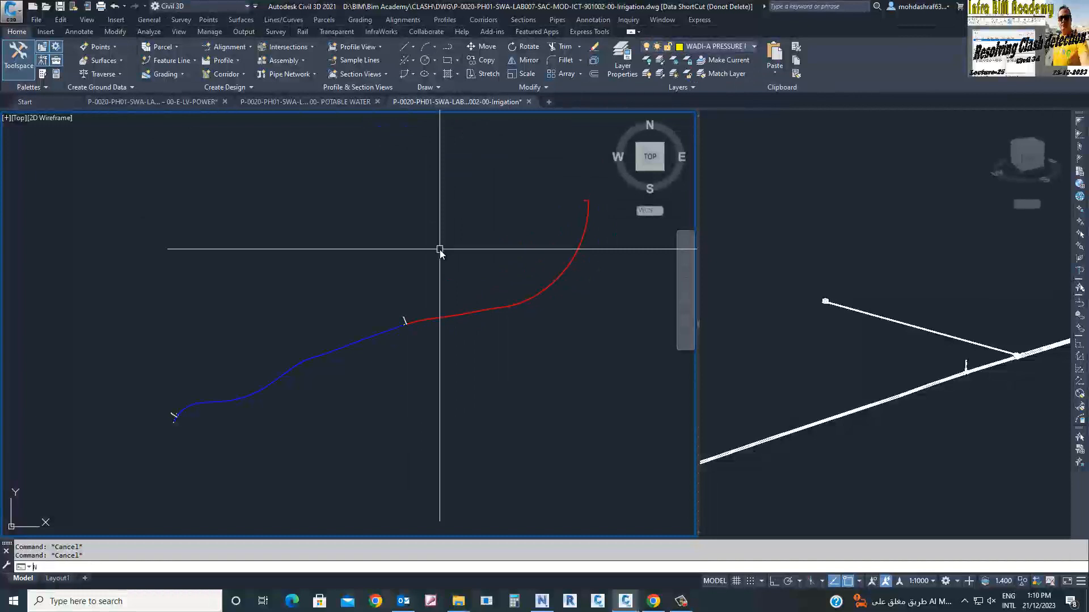
pyautogui.write('NWCOUT')
pyautogui.press('Return')
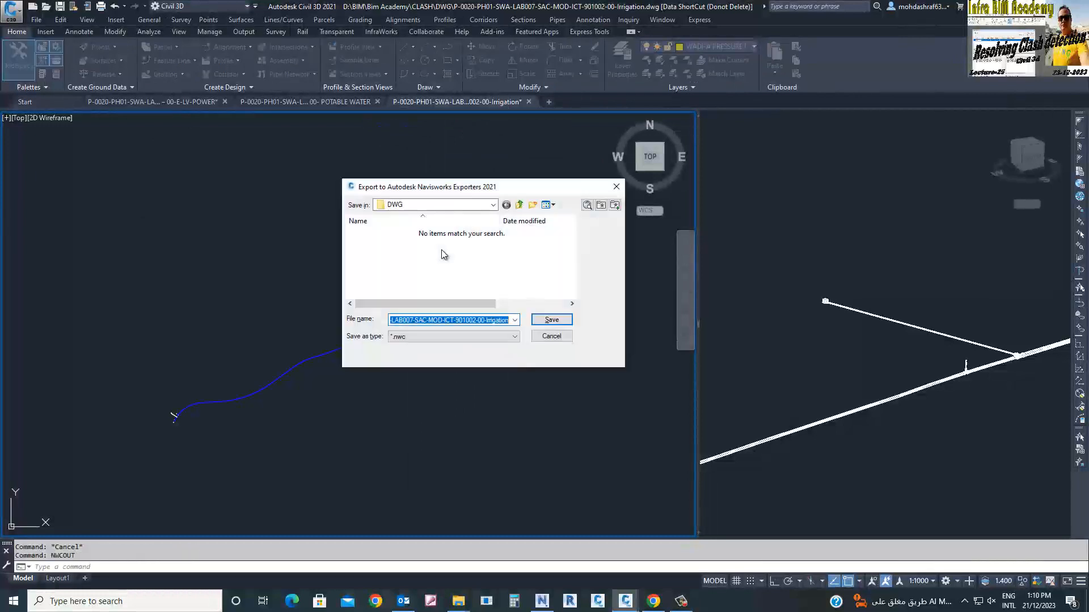
pyautogui.click(493, 204)
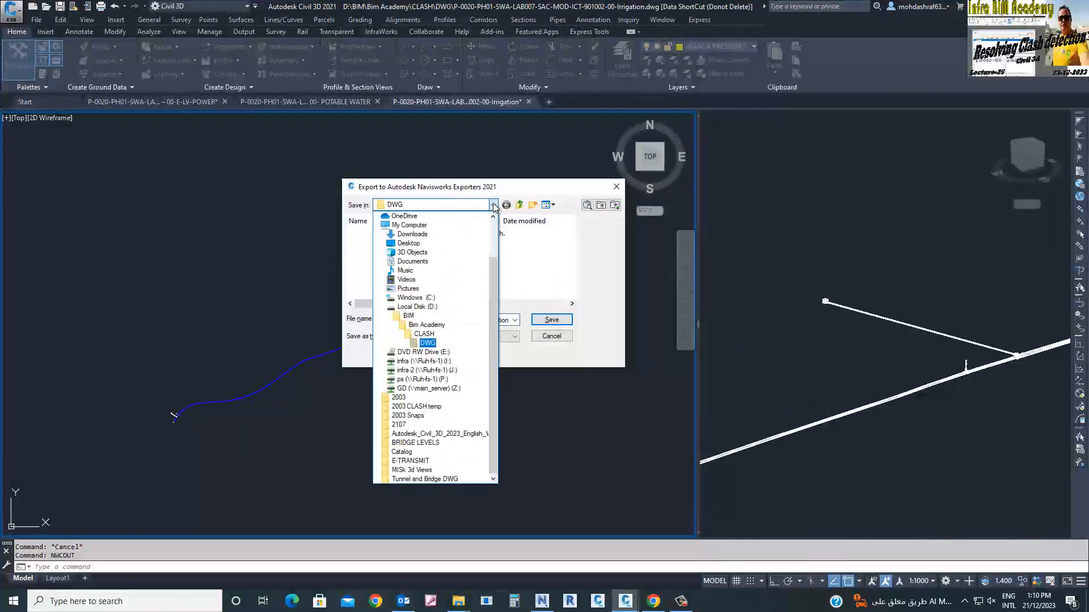
pyautogui.click(424, 335)
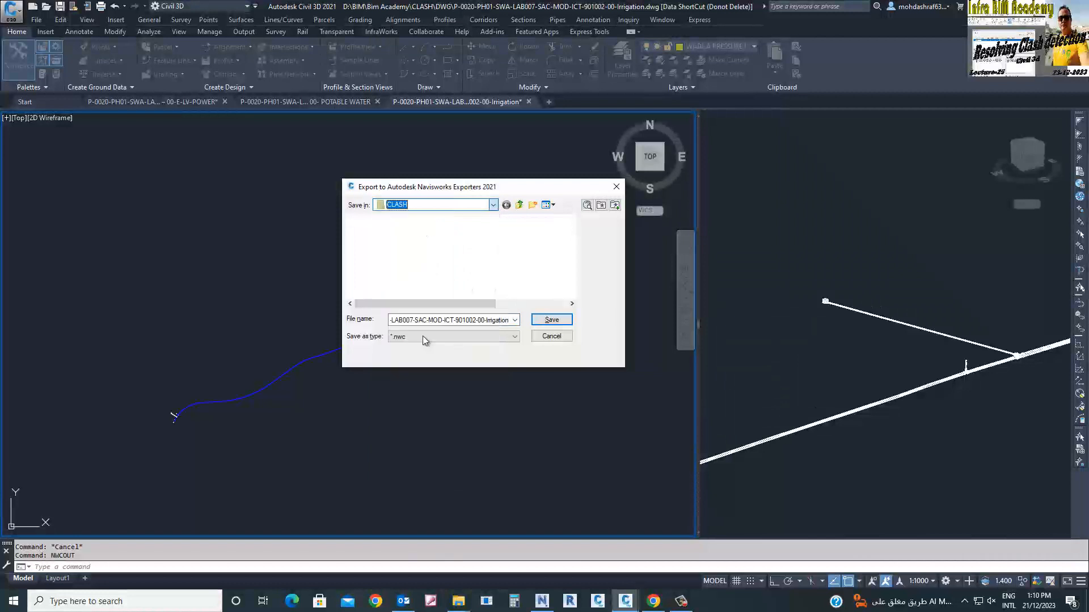
pyautogui.doubleClick(372, 244)
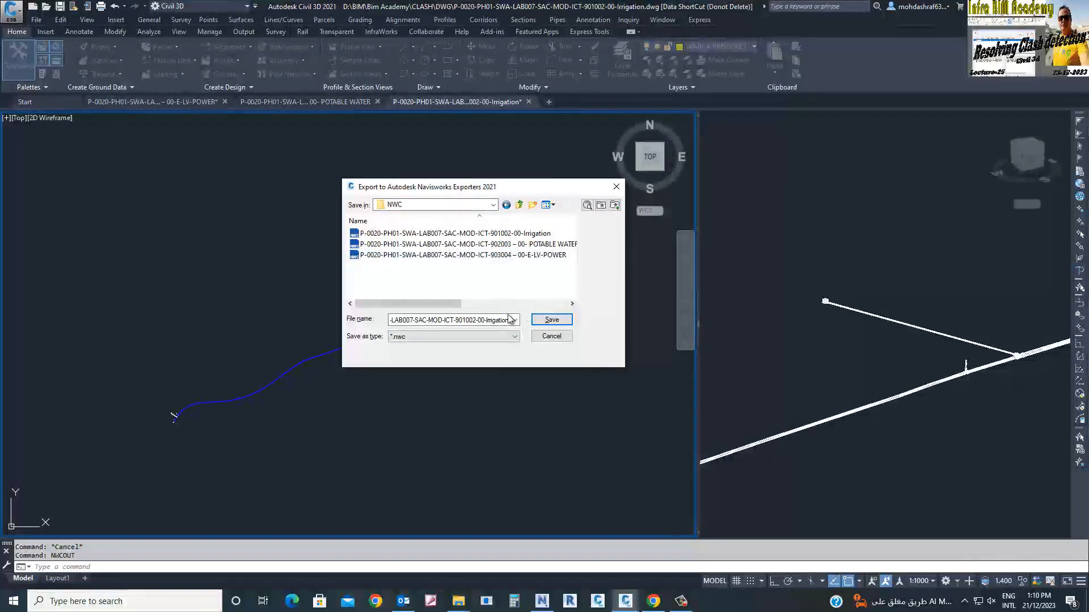
pyautogui.click(551, 321)
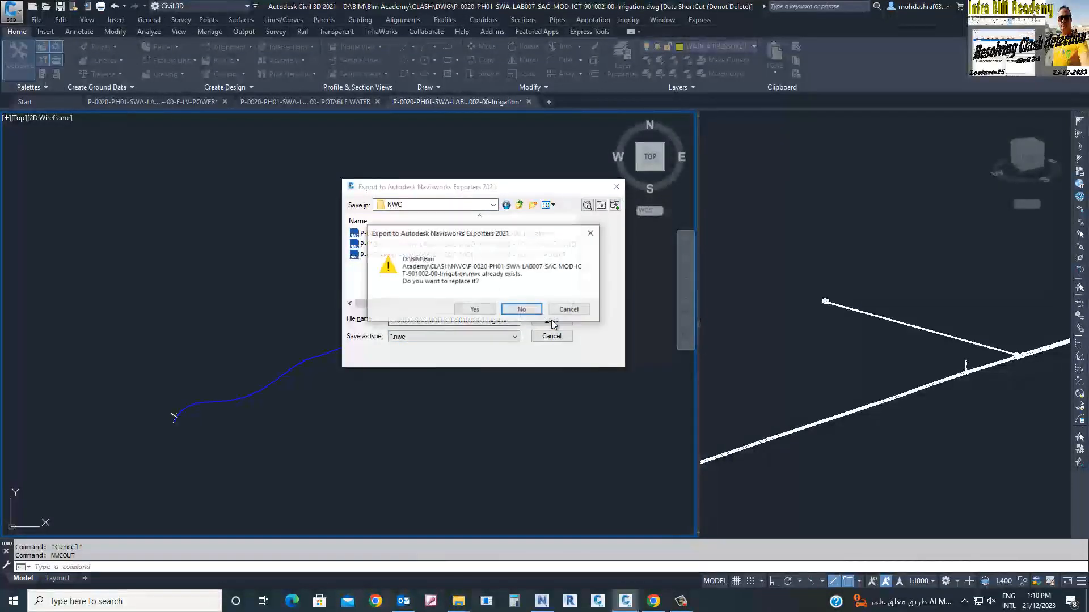
pyautogui.click(475, 309)
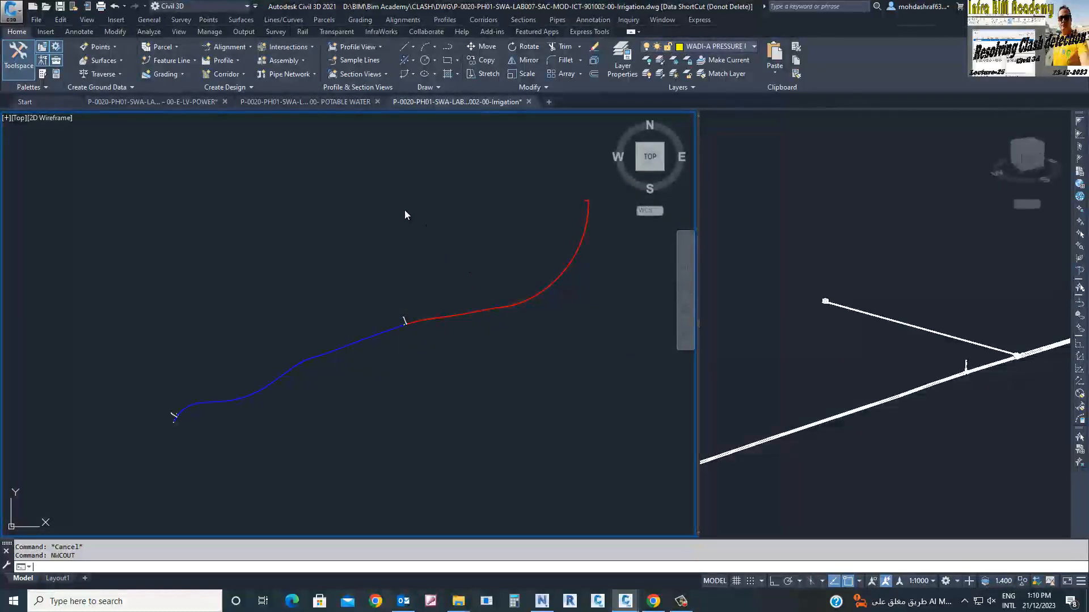
pyautogui.click(466, 262)
pyautogui.click(343, 120)
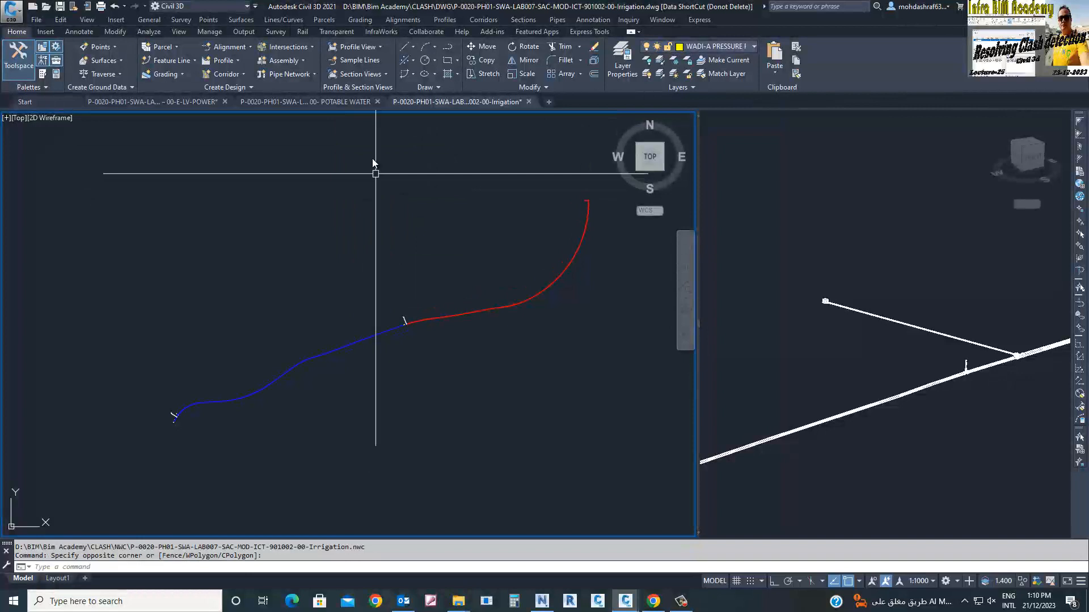
# Export the potable water drawing with NWCOUT to the CLASH\NWC folder, replacing the existing NWC file.
pyautogui.click(328, 104)
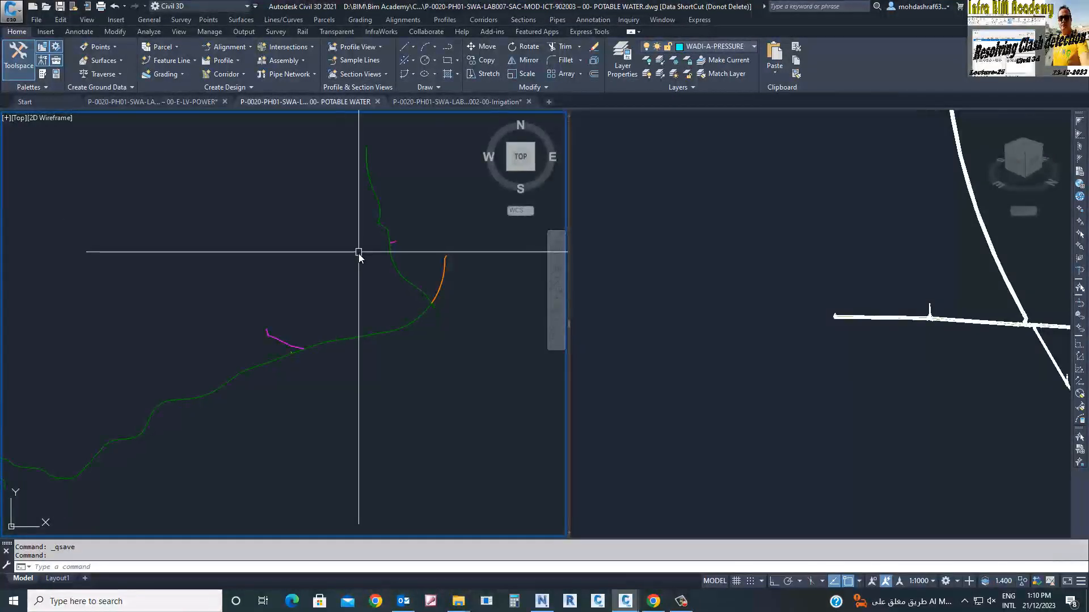
pyautogui.scroll(3, 358, 254)
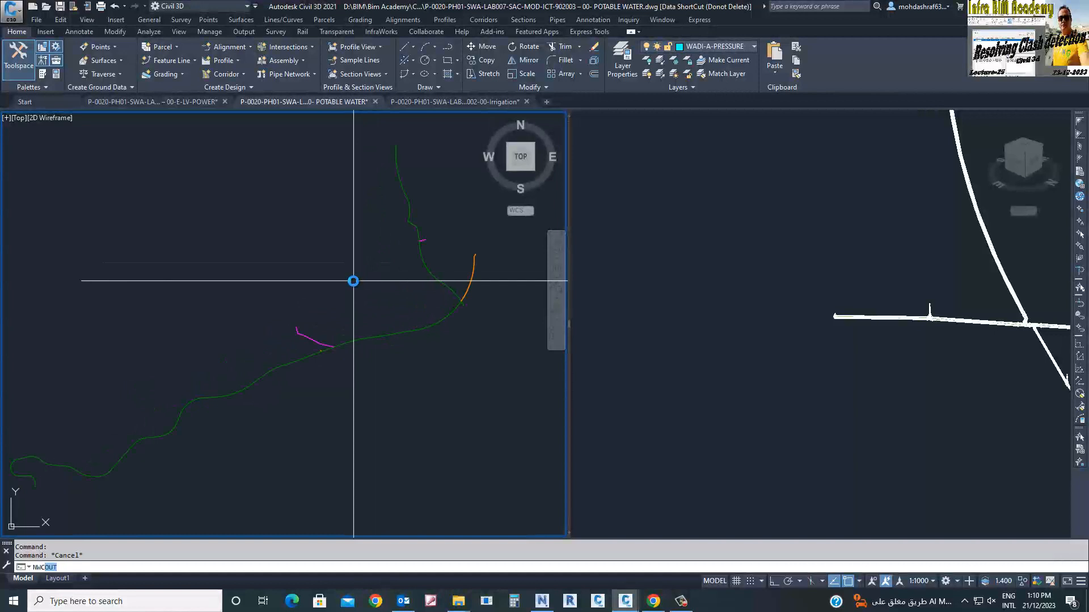
pyautogui.press('Return')
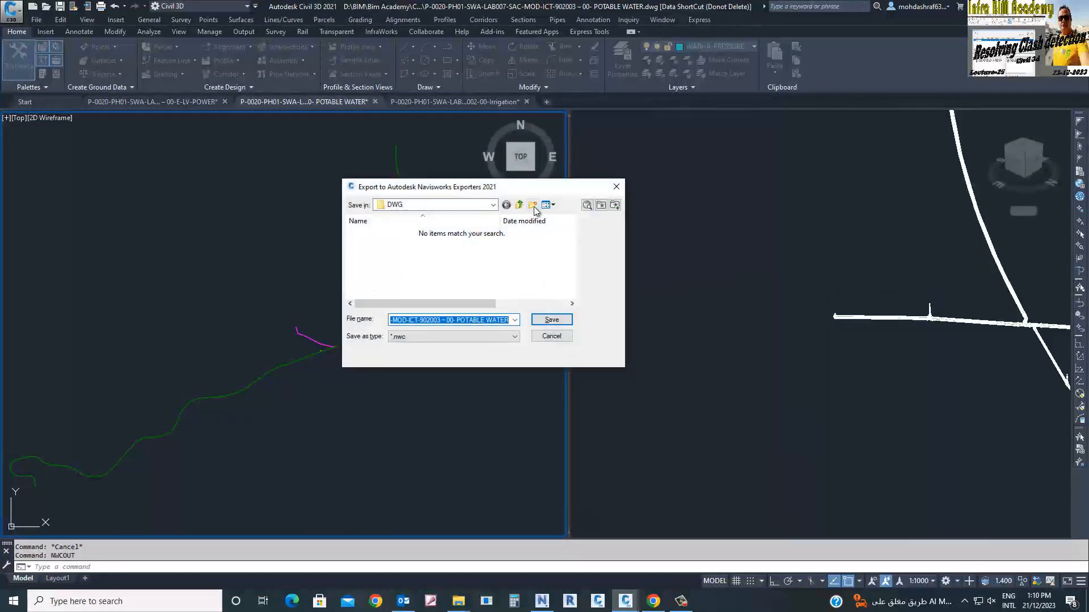
pyautogui.click(493, 205)
pyautogui.click(429, 335)
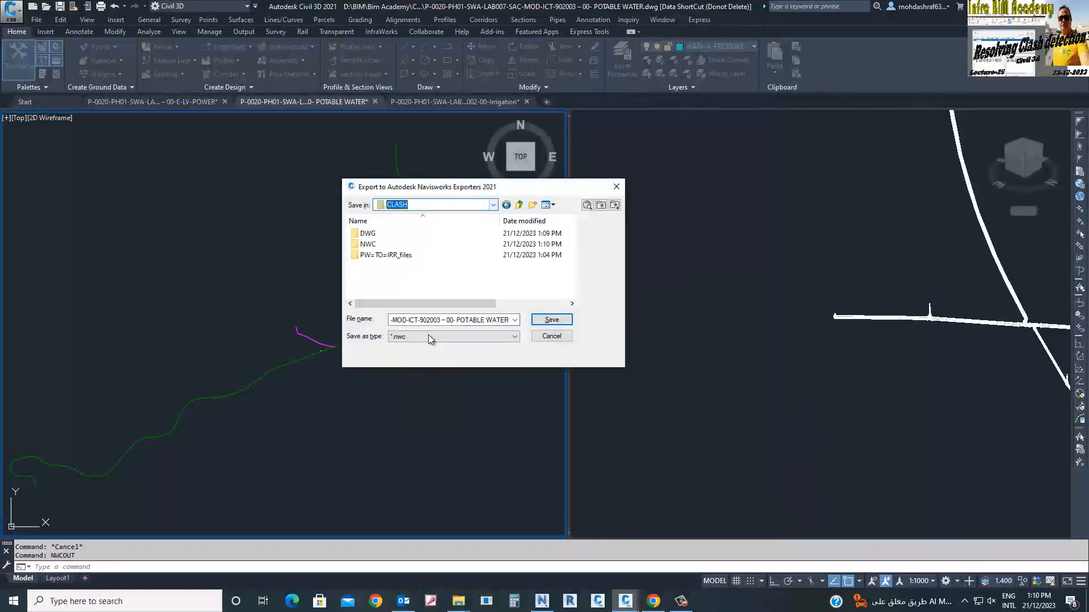
pyautogui.doubleClick(367, 246)
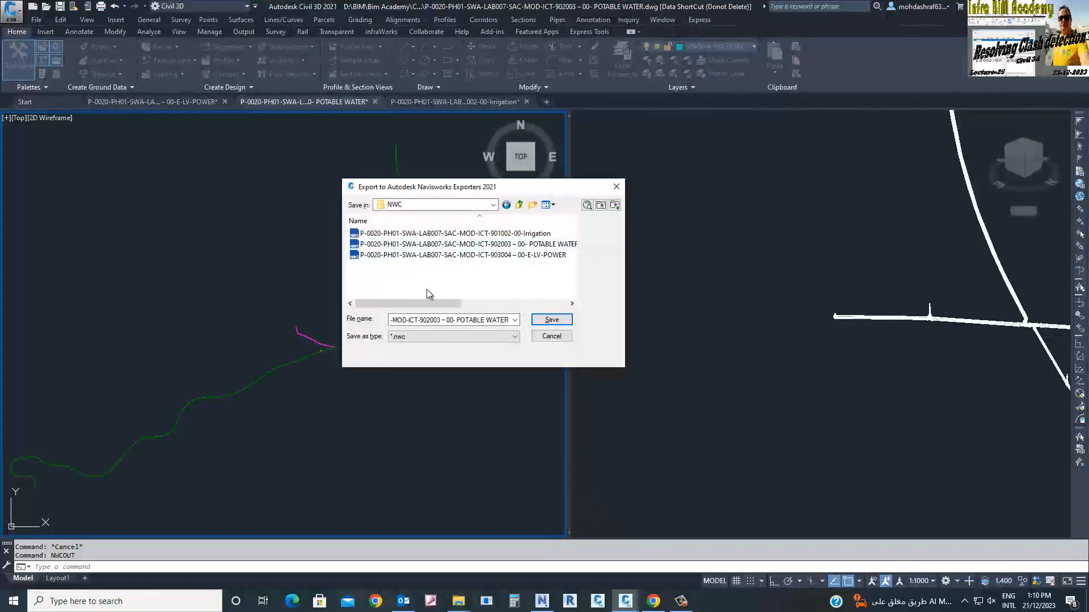
pyautogui.click(549, 319)
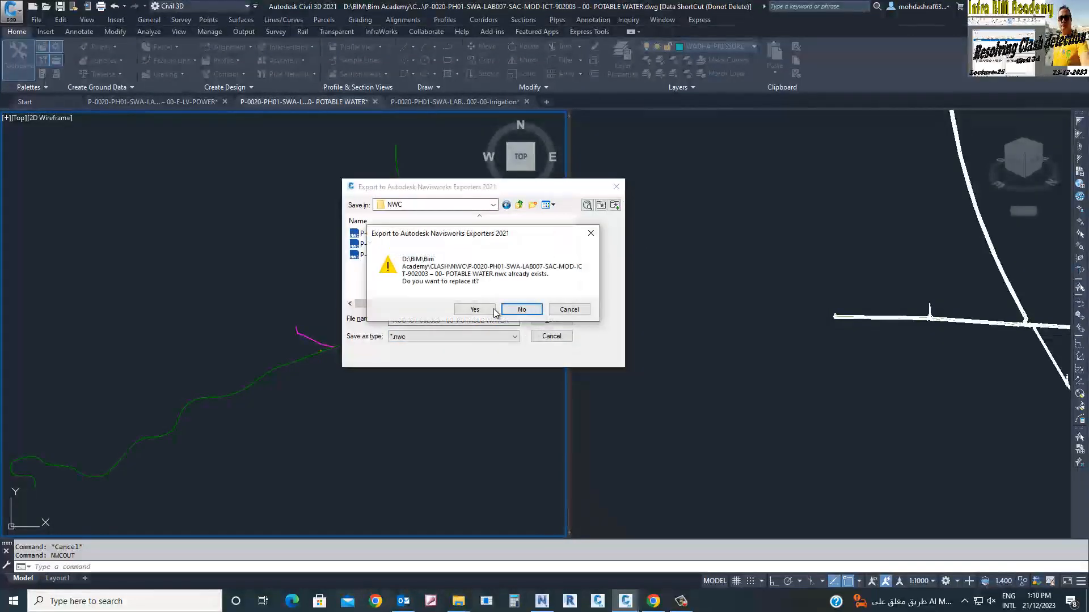
pyautogui.click(479, 309)
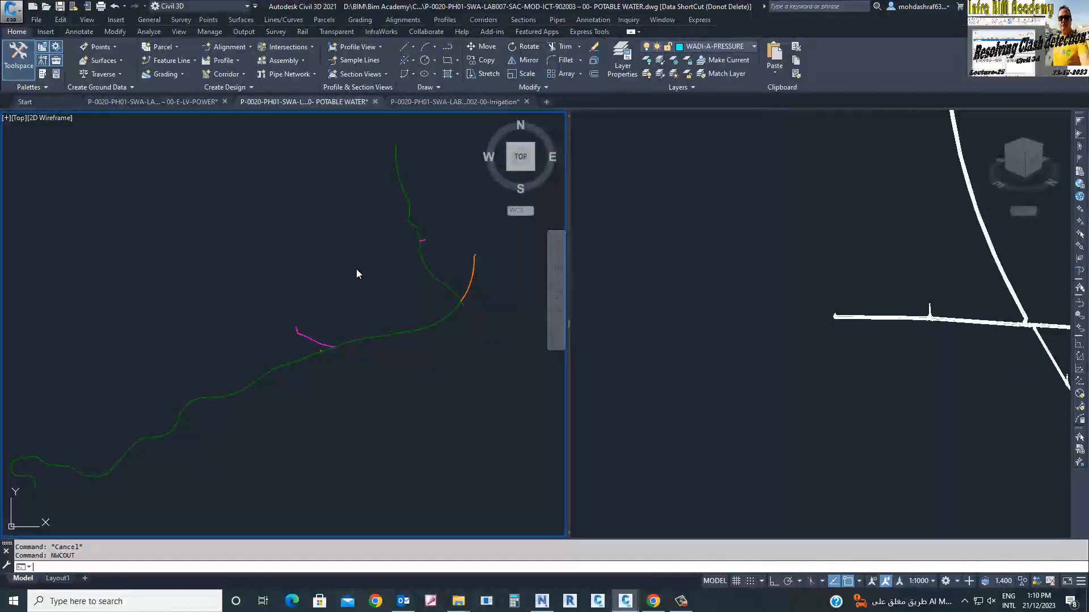
pyautogui.click(383, 295)
pyautogui.press('Escape')
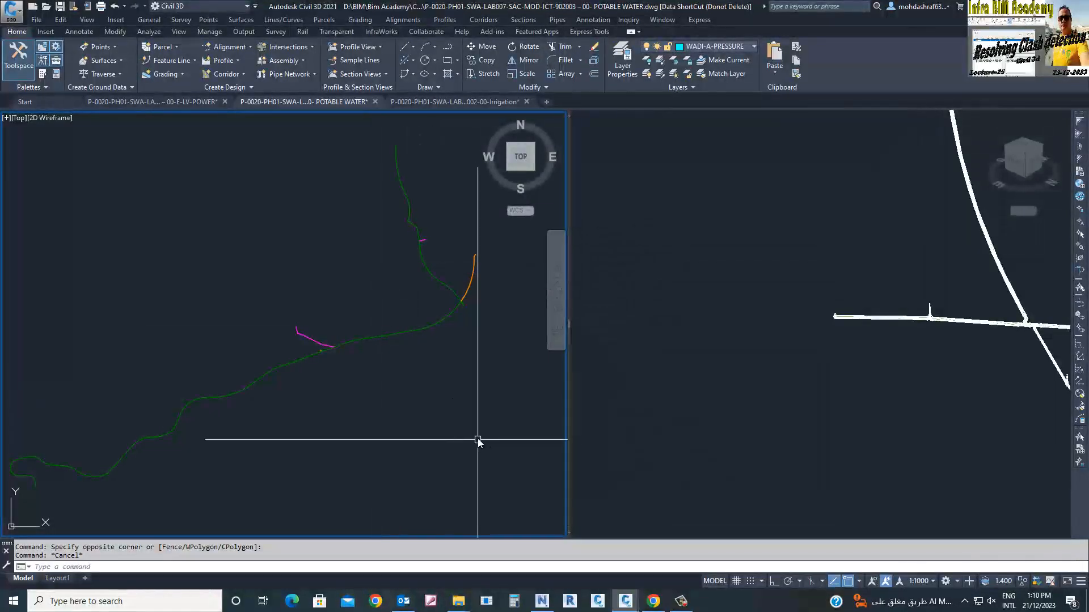
# Switch to Navisworks and open the UTILITIES CLASH file set (*.nwf) from D:\BIM\Bim Academy\CLASH\NWC.
pyautogui.click(541, 601)
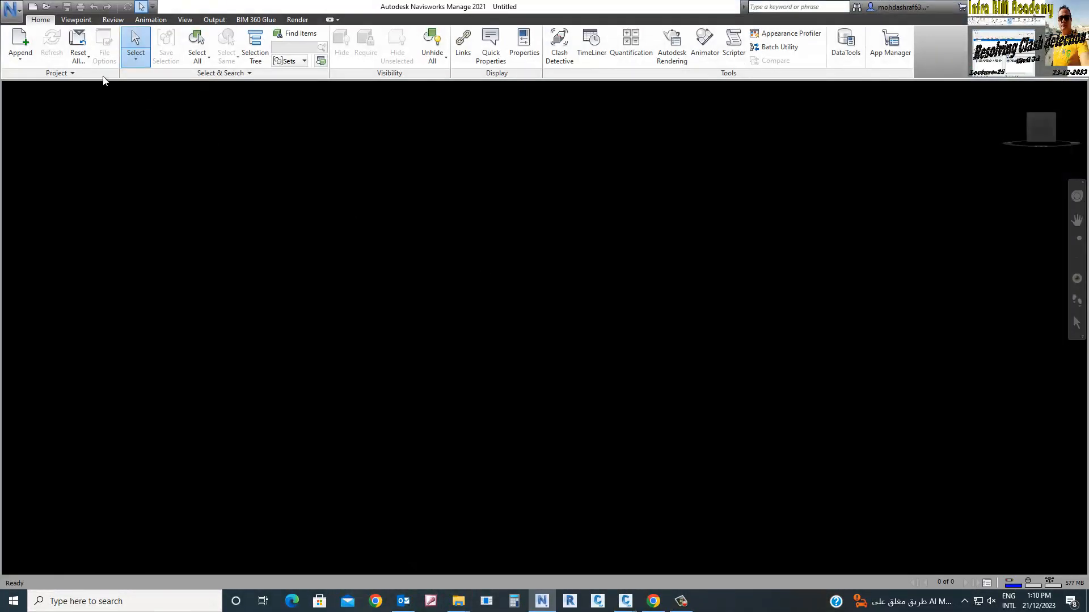
pyautogui.click(46, 7)
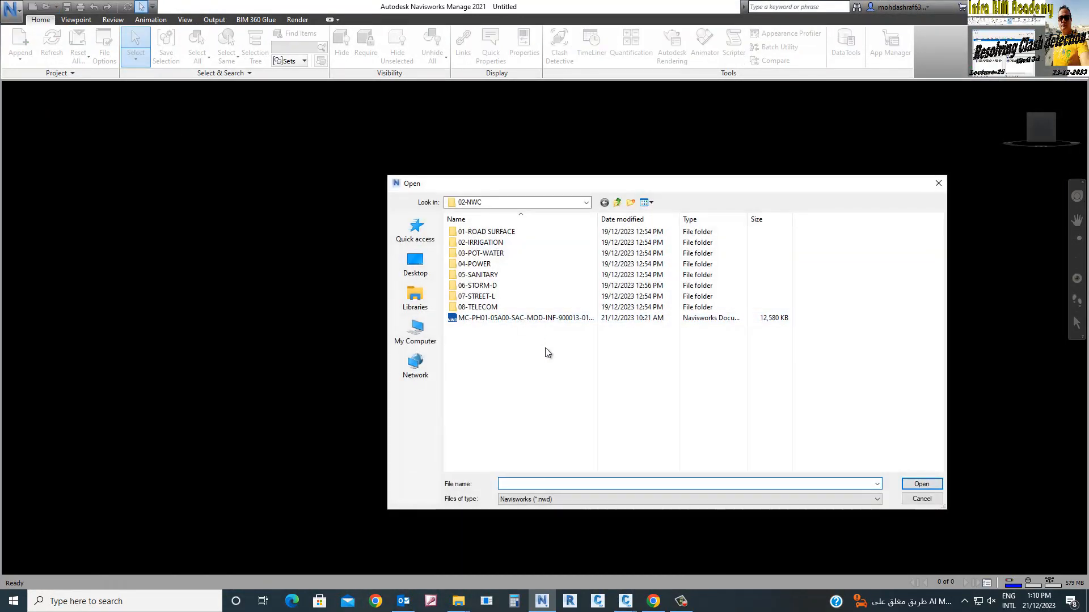
pyautogui.click(510, 202)
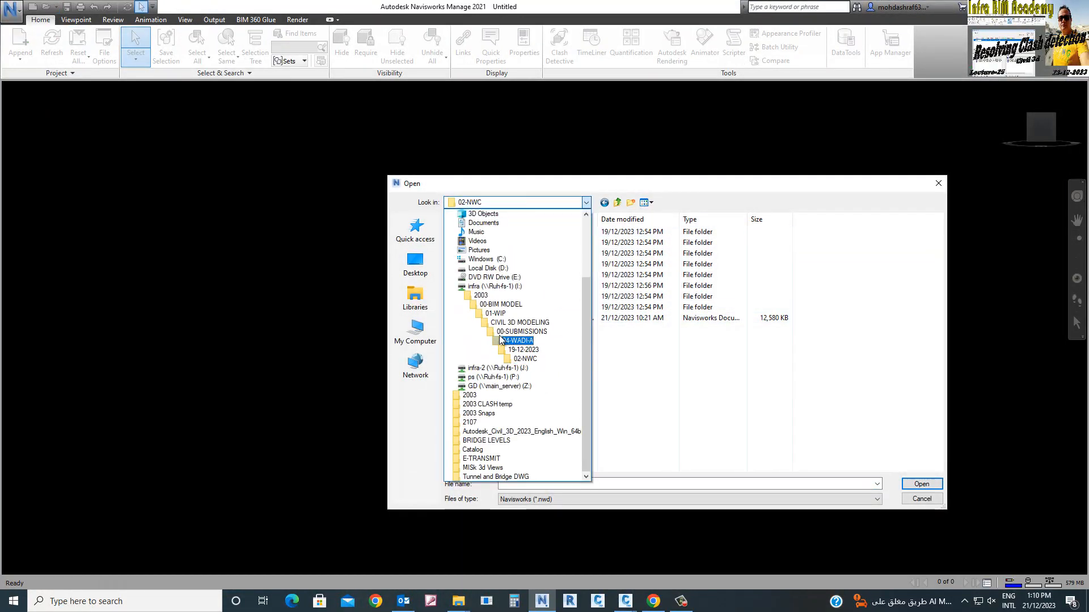
pyautogui.click(482, 267)
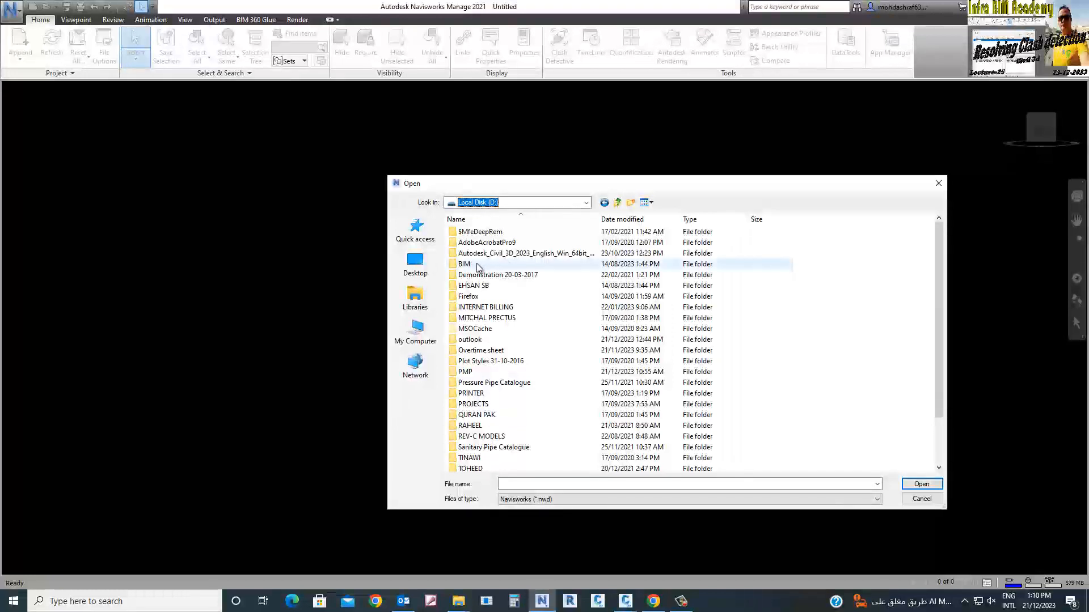
pyautogui.doubleClick(478, 266)
pyautogui.doubleClick(479, 231)
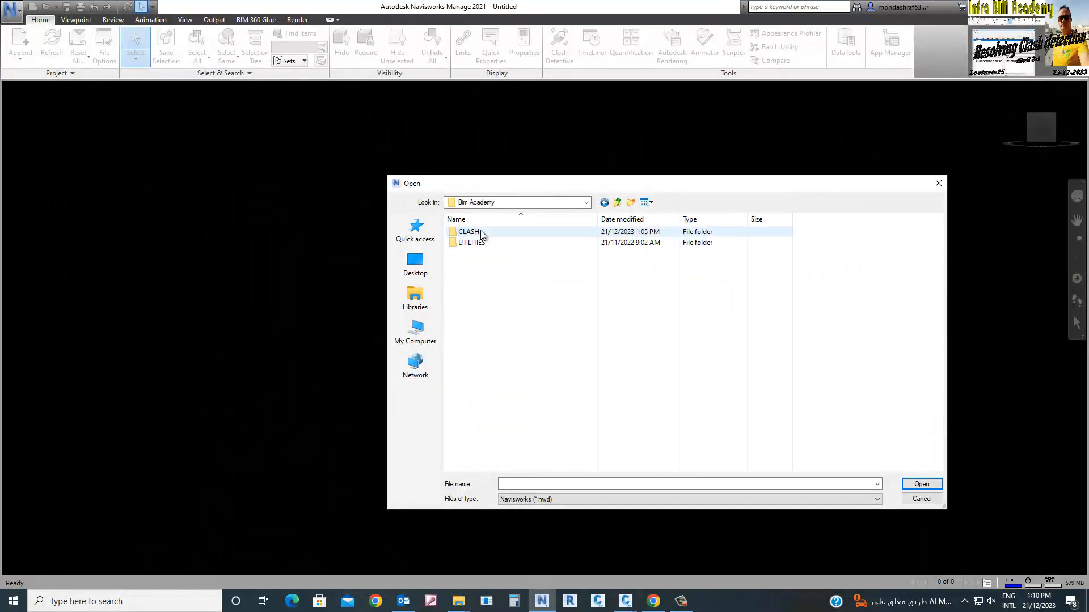
pyautogui.doubleClick(480, 231)
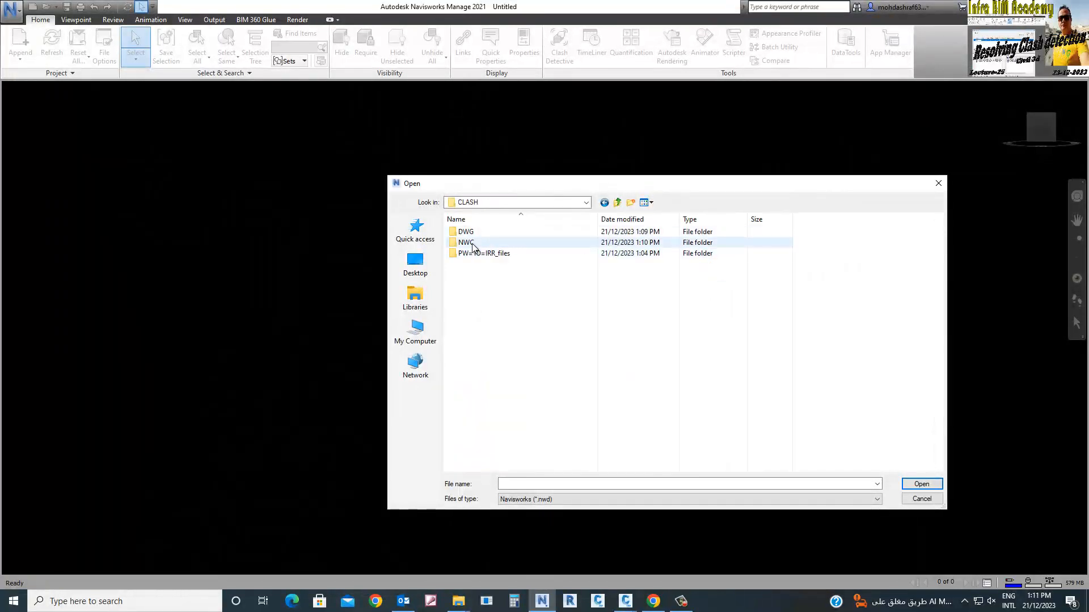
pyautogui.click(472, 243)
pyautogui.click(574, 498)
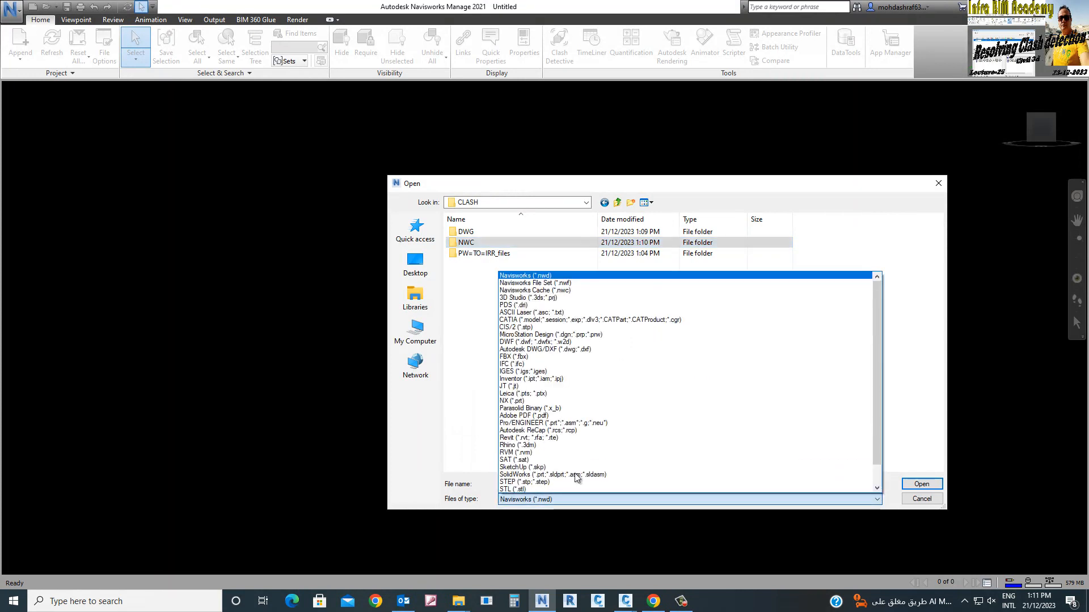
pyautogui.click(564, 283)
pyautogui.doubleClick(479, 243)
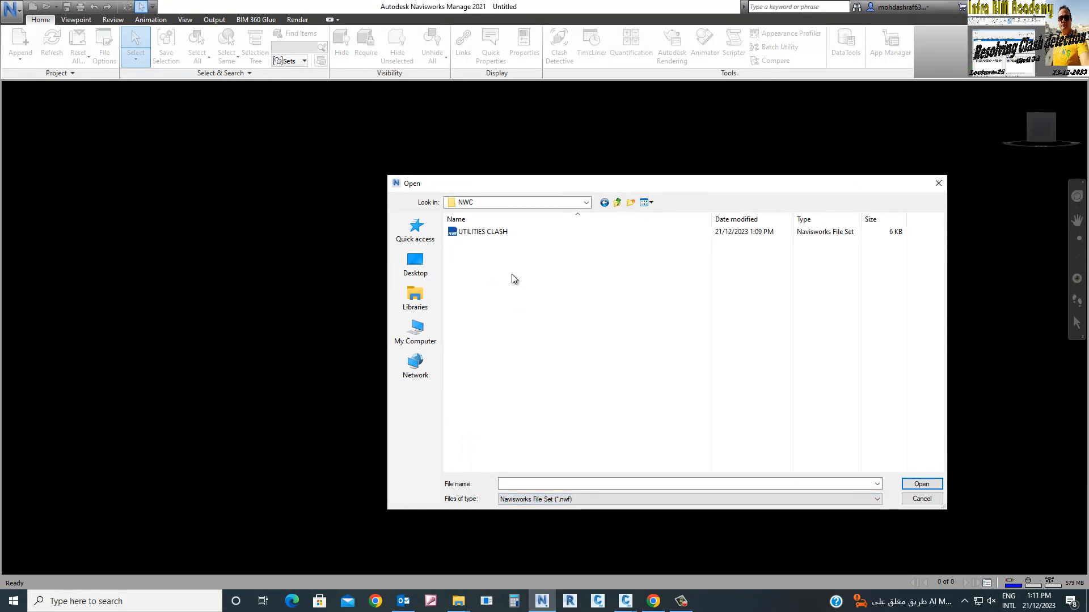
pyautogui.doubleClick(484, 231)
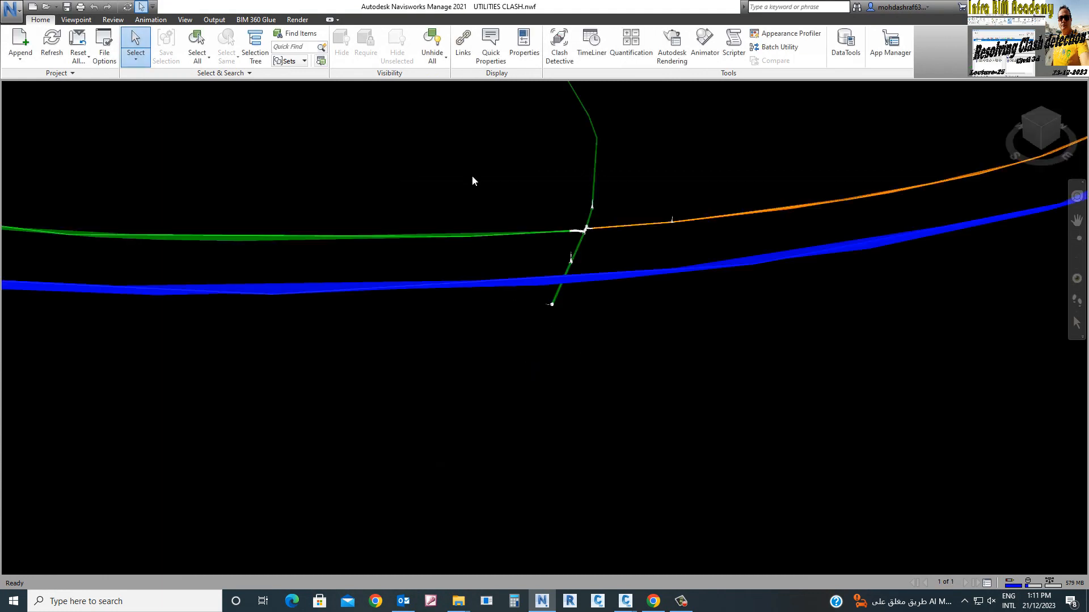
# Run the PW=TO=IRR test again in Clash Detective on the updated potable water and irrigation models.
pyautogui.click(561, 60)
pyautogui.click(312, 396)
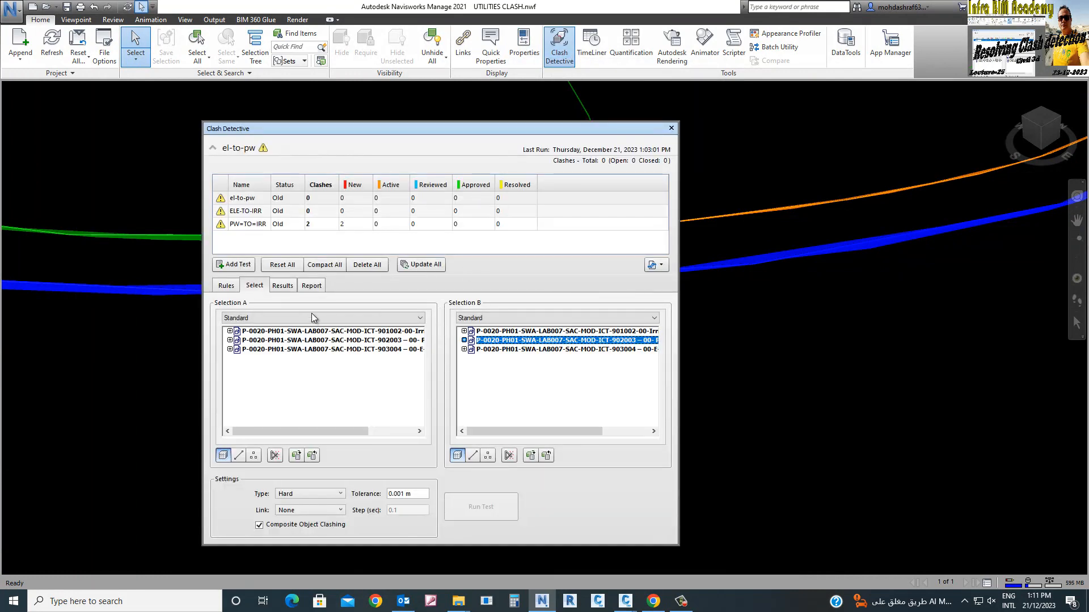
pyautogui.click(239, 226)
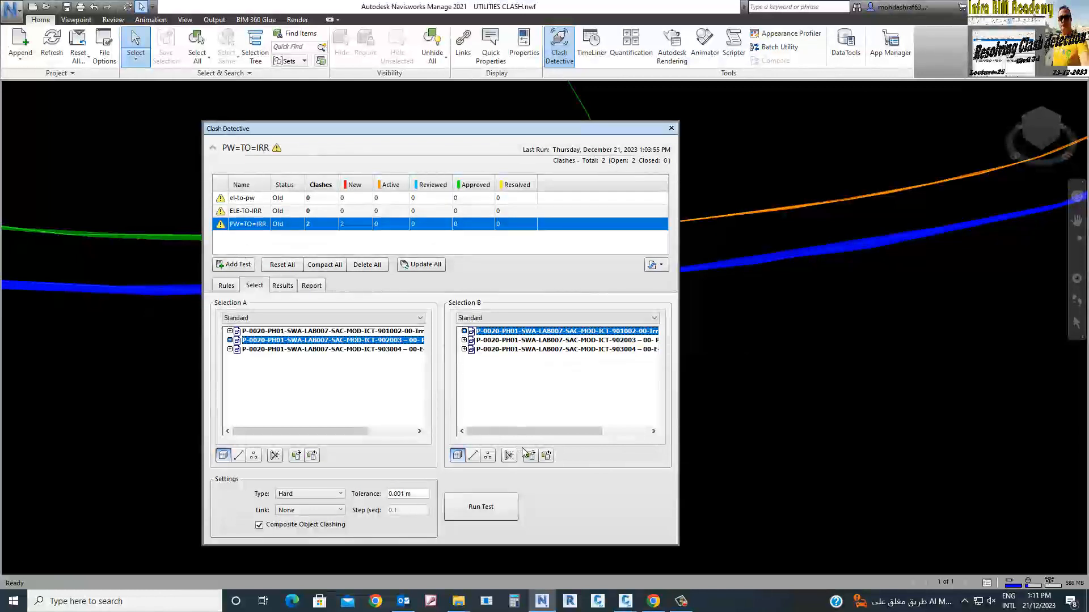
pyautogui.click(509, 497)
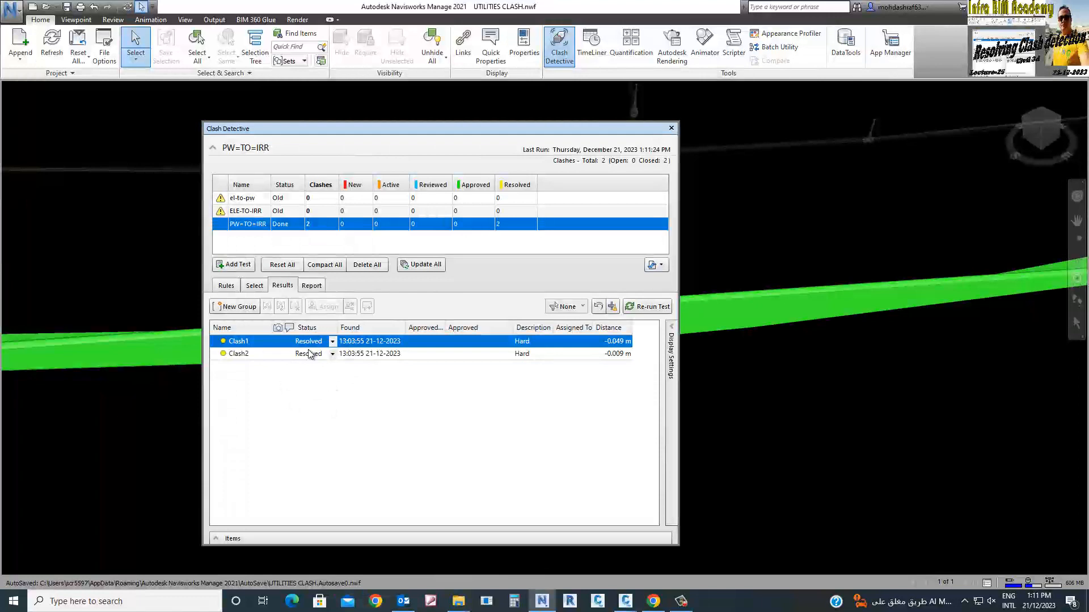
# Write an HTML report of the current PW=TO=IRR test to the CLASH folder as PW=TO=IRR, replacing the existing file.
pyautogui.click(316, 285)
pyautogui.click(609, 521)
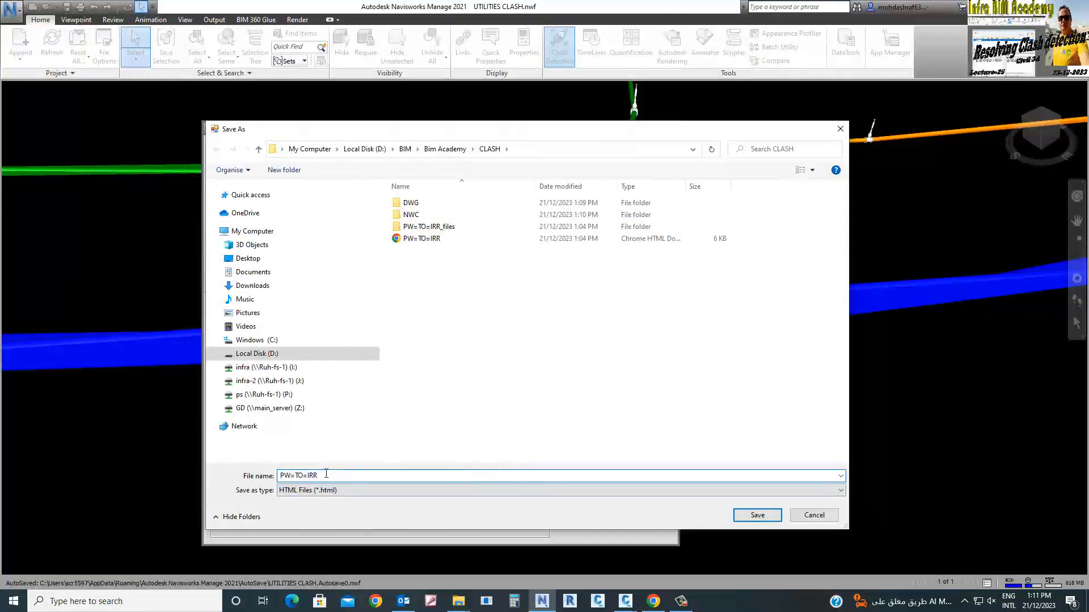
pyautogui.click(755, 515)
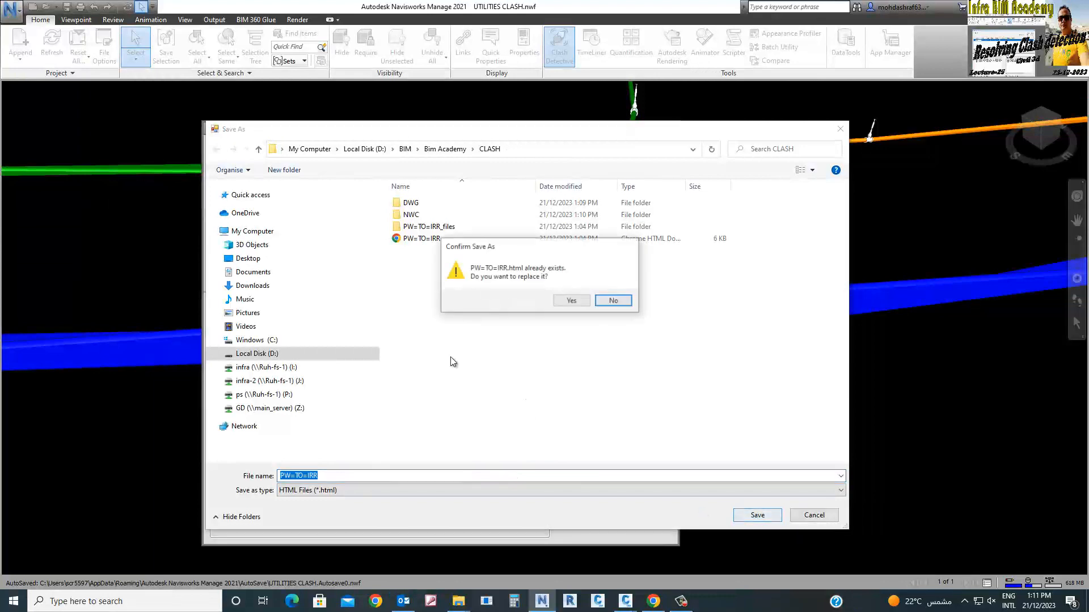
pyautogui.click(563, 300)
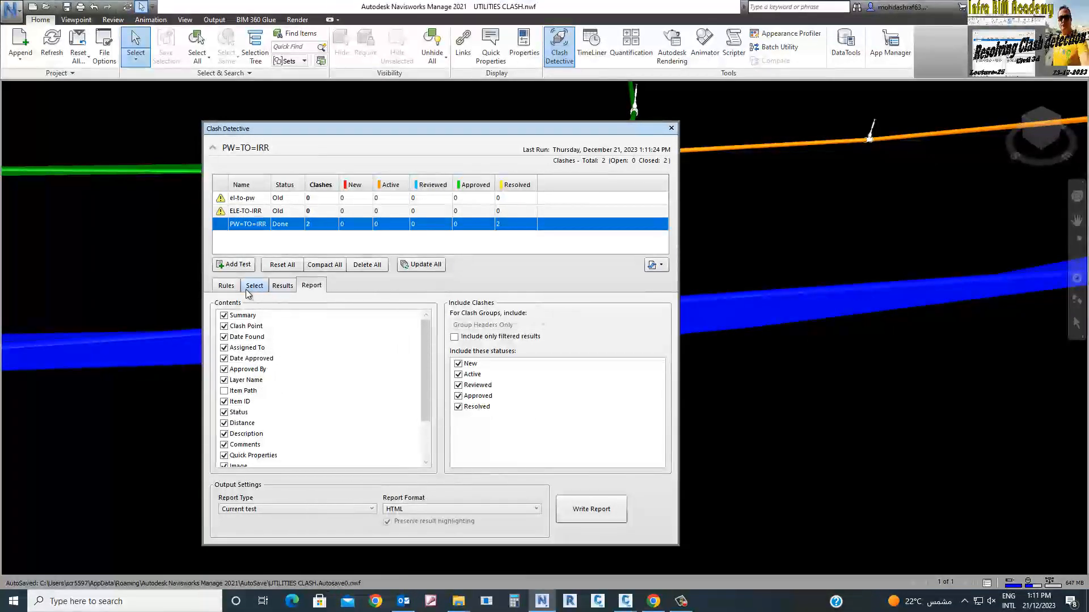
# Review the PW=TO=IRR test's selected models and clash results, and close Clash Detective.
pyautogui.click(253, 288)
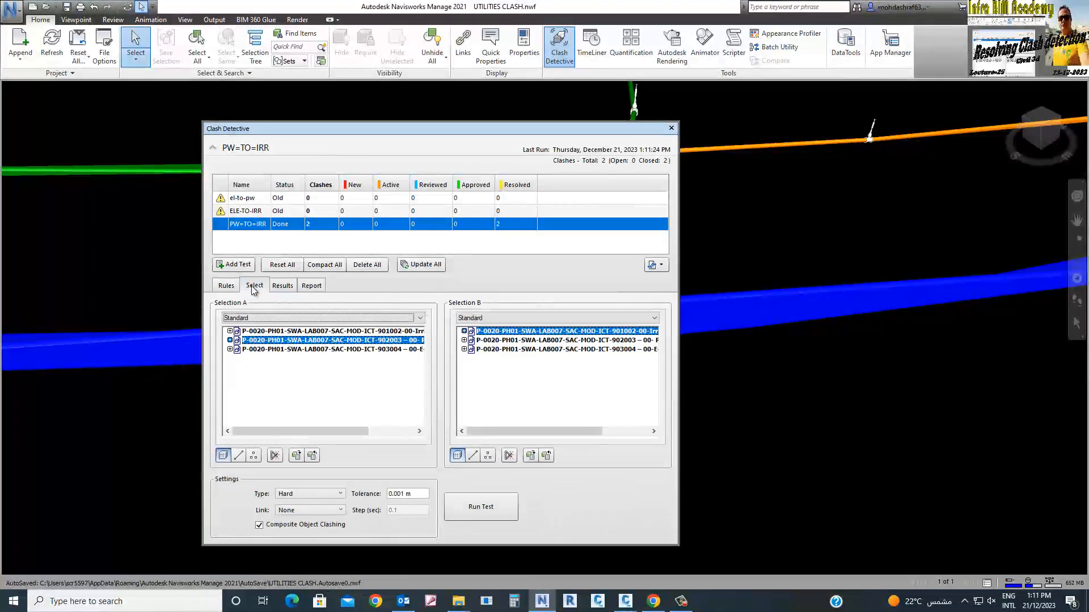
pyautogui.click(283, 286)
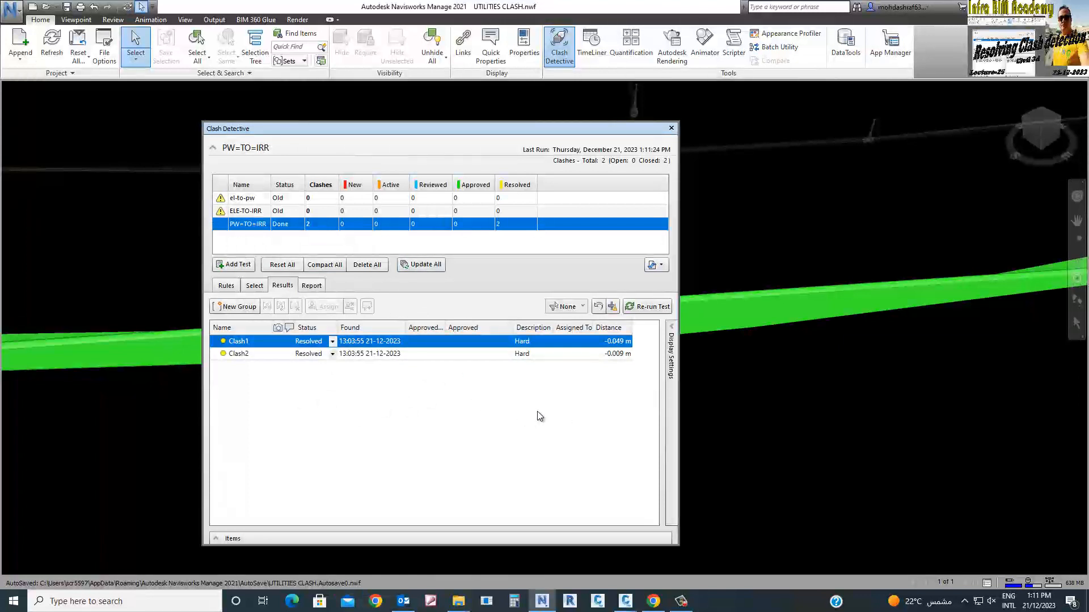
pyautogui.click(671, 128)
# Examine the overall layout of the utility networks in the 3D model from several angles.
pyautogui.scroll(-3, 535, 277)
pyautogui.keyDown('shift'); pyautogui.moveTo(536, 277); pyautogui.dragTo(528, 309, button='middle'); pyautogui.keyUp('shift')
pyautogui.scroll(-3, 502, 227)
pyautogui.scroll(3, 518, 267)
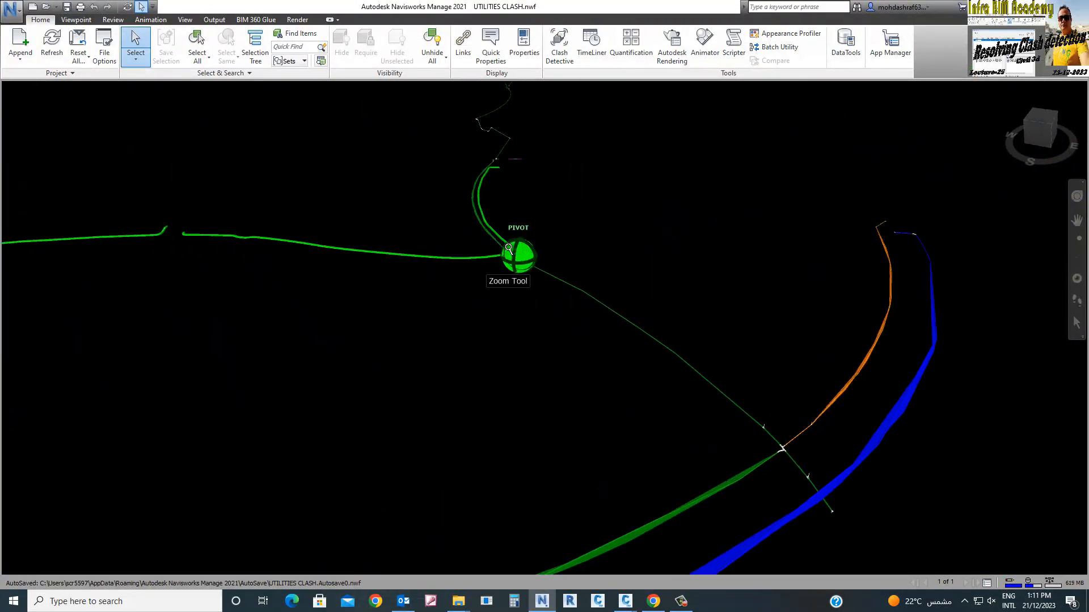
pyautogui.scroll(2, 530, 278)
pyautogui.scroll(-4, 530, 279)
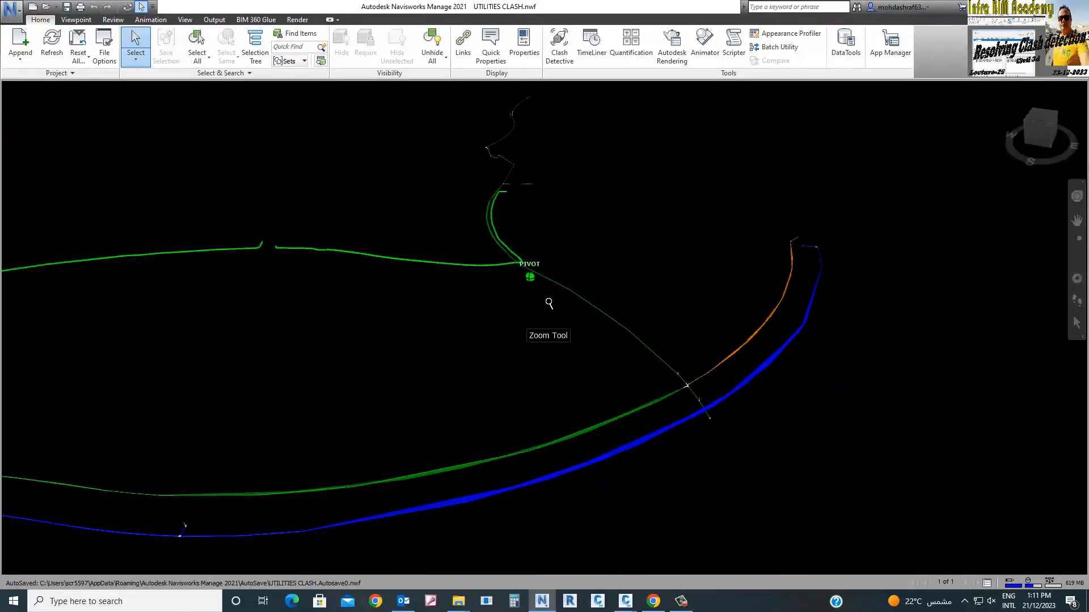
pyautogui.keyDown('shift'); pyautogui.moveTo(559, 316); pyautogui.dragTo(348, 303, button='middle'); pyautogui.keyUp('shift')
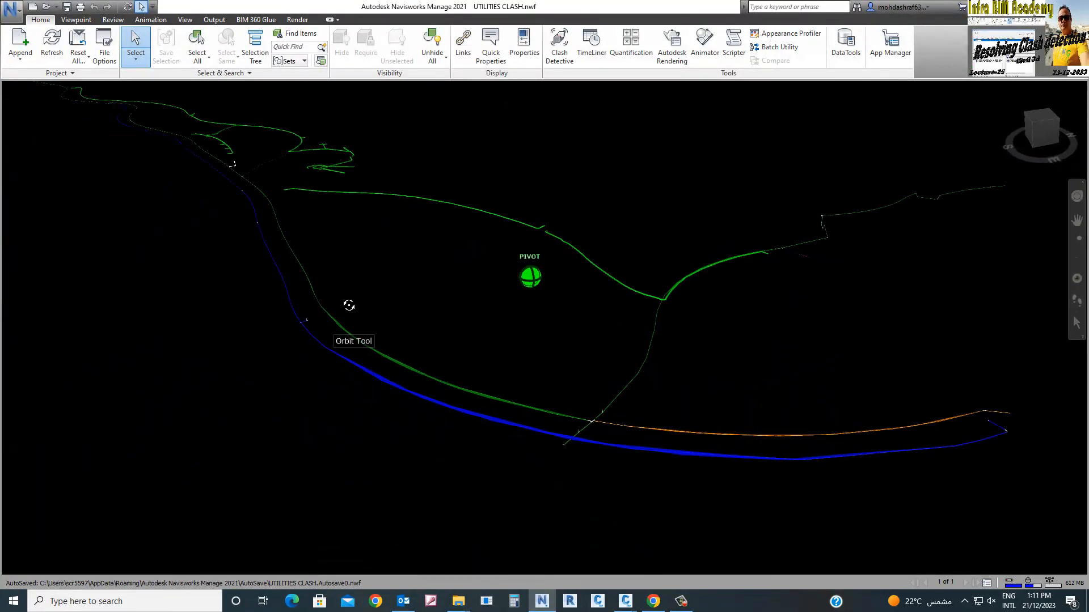